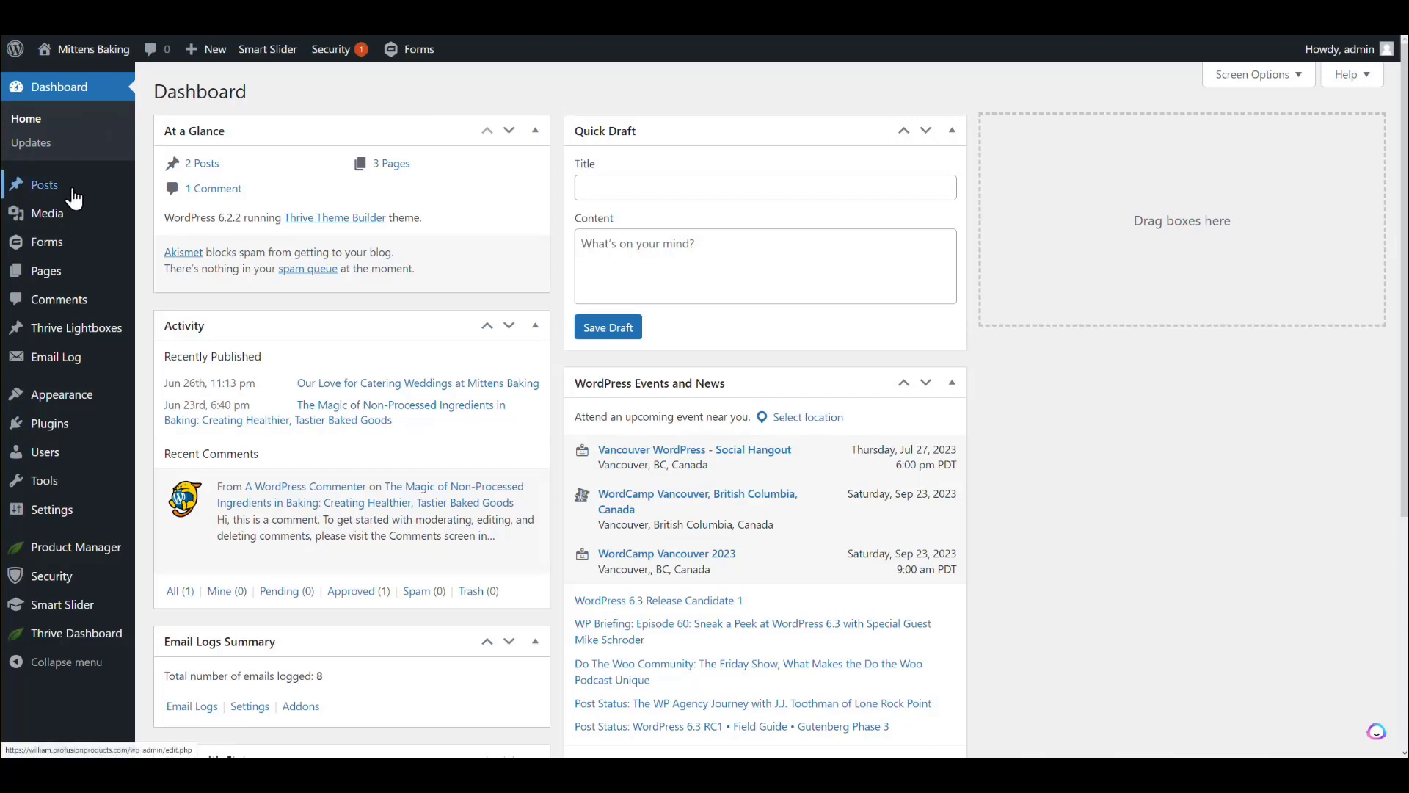
# Go to the list of blog posts and start a new post in the editor
pyautogui.moveTo(73, 198)
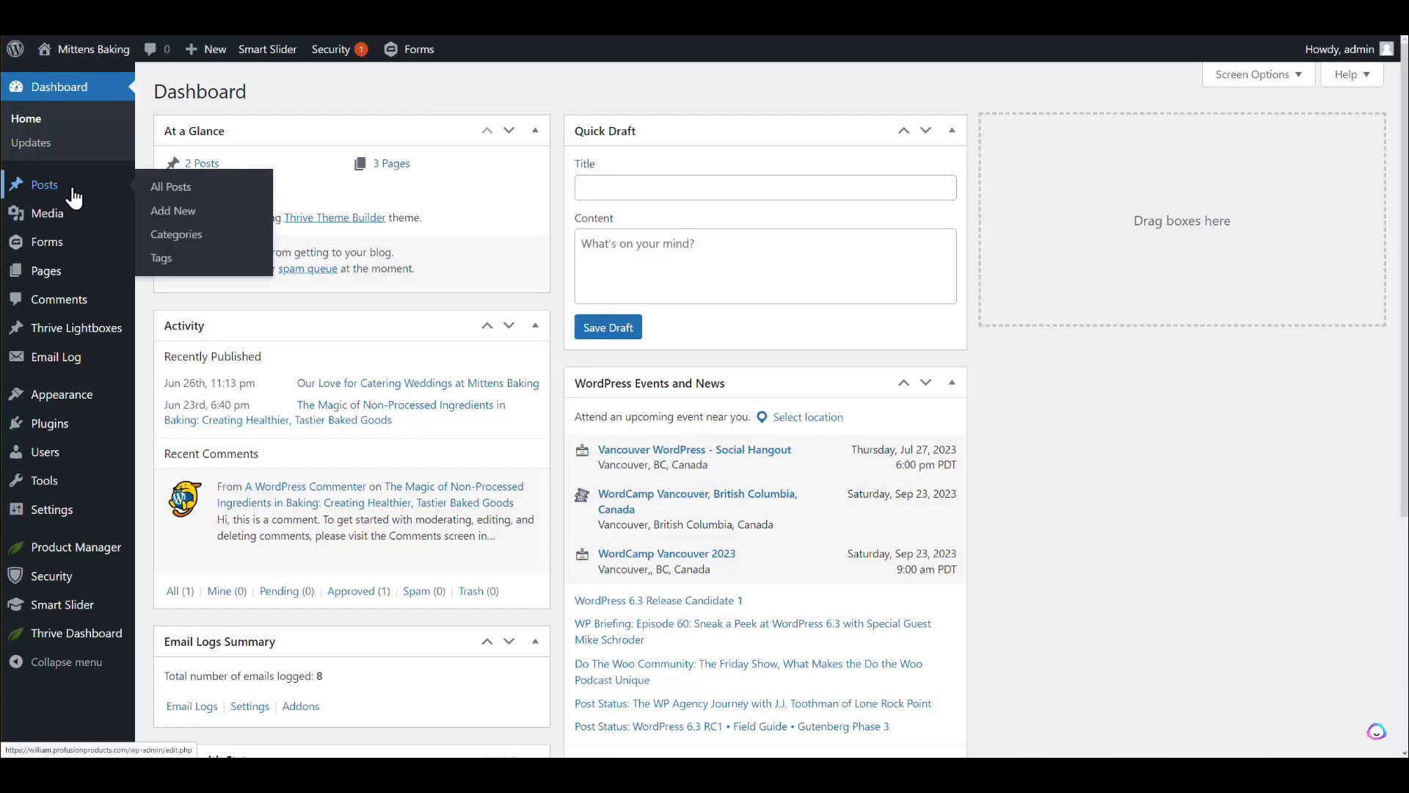
pyautogui.click(73, 197)
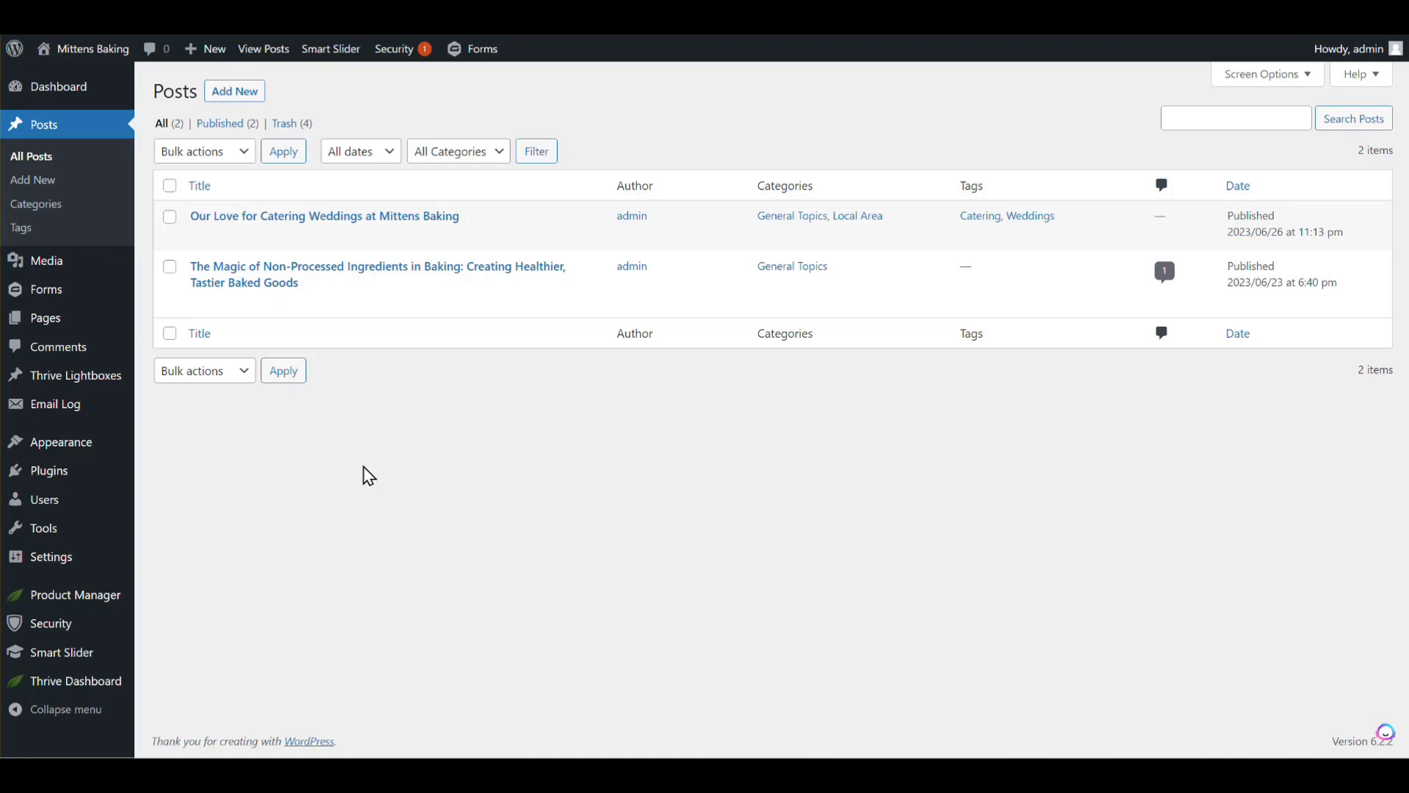
pyautogui.click(254, 92)
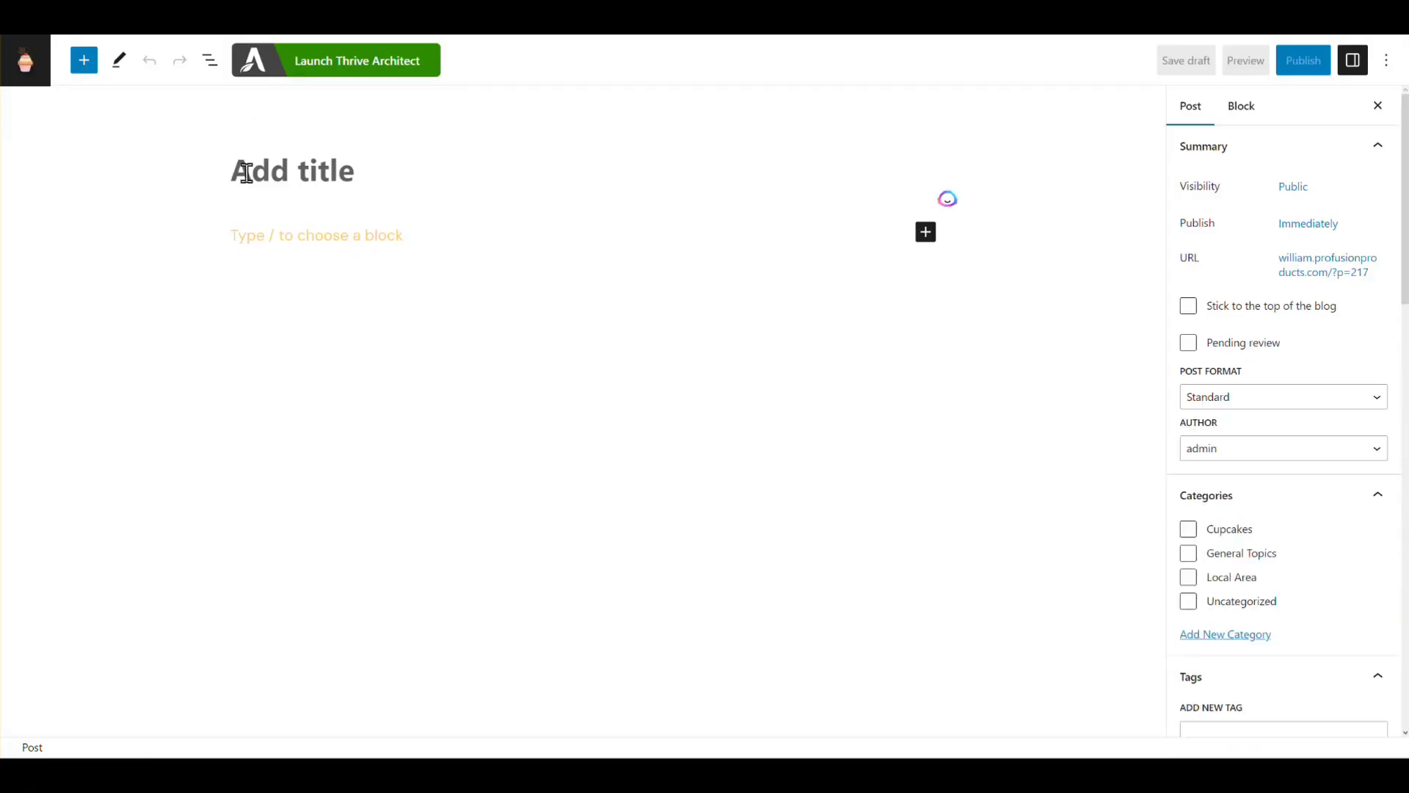
pyautogui.scroll(-1, 1329, 308)
pyautogui.scroll(1, 1327, 304)
# Schedule the new post's publication for July 27, 2023
pyautogui.click(1289, 232)
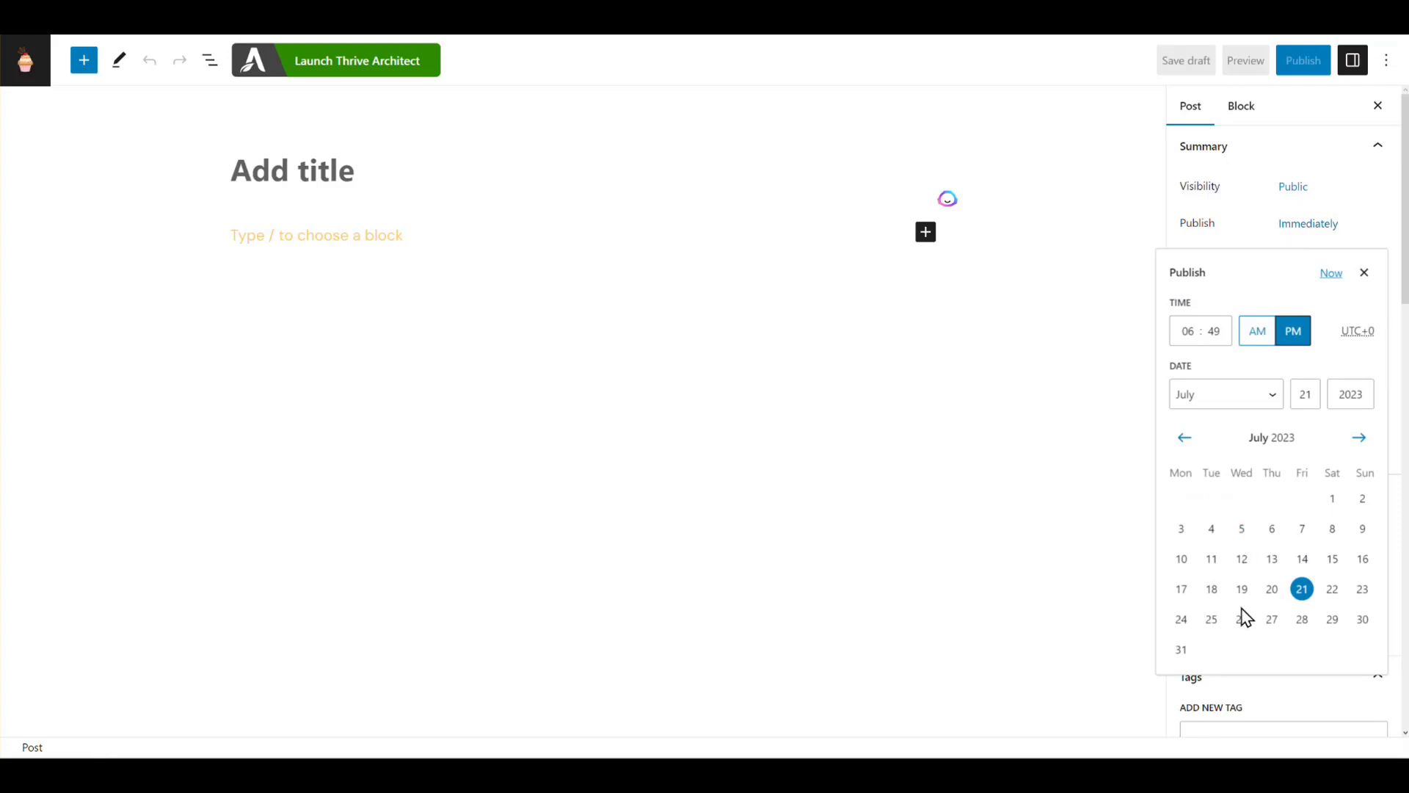
pyautogui.click(1272, 620)
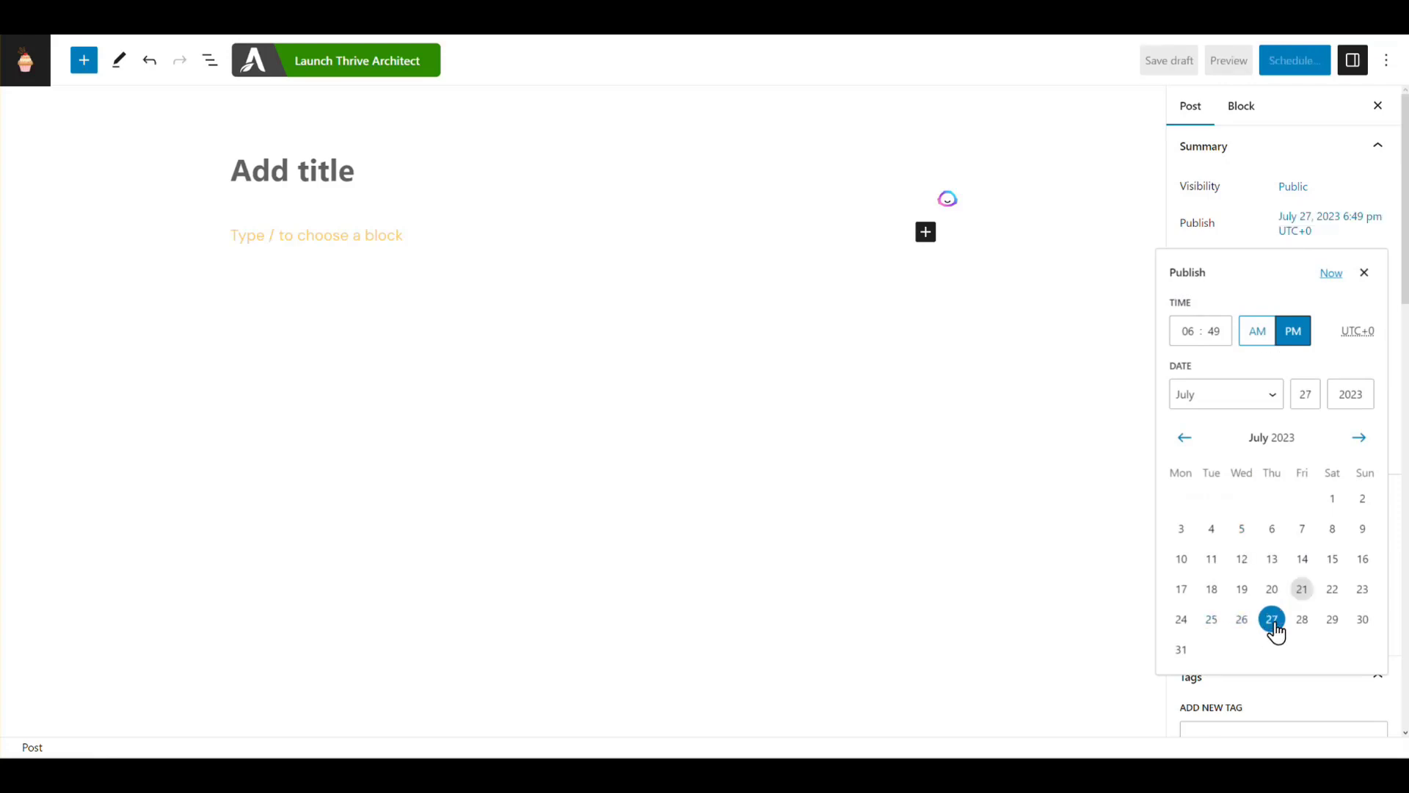
pyautogui.click(1366, 277)
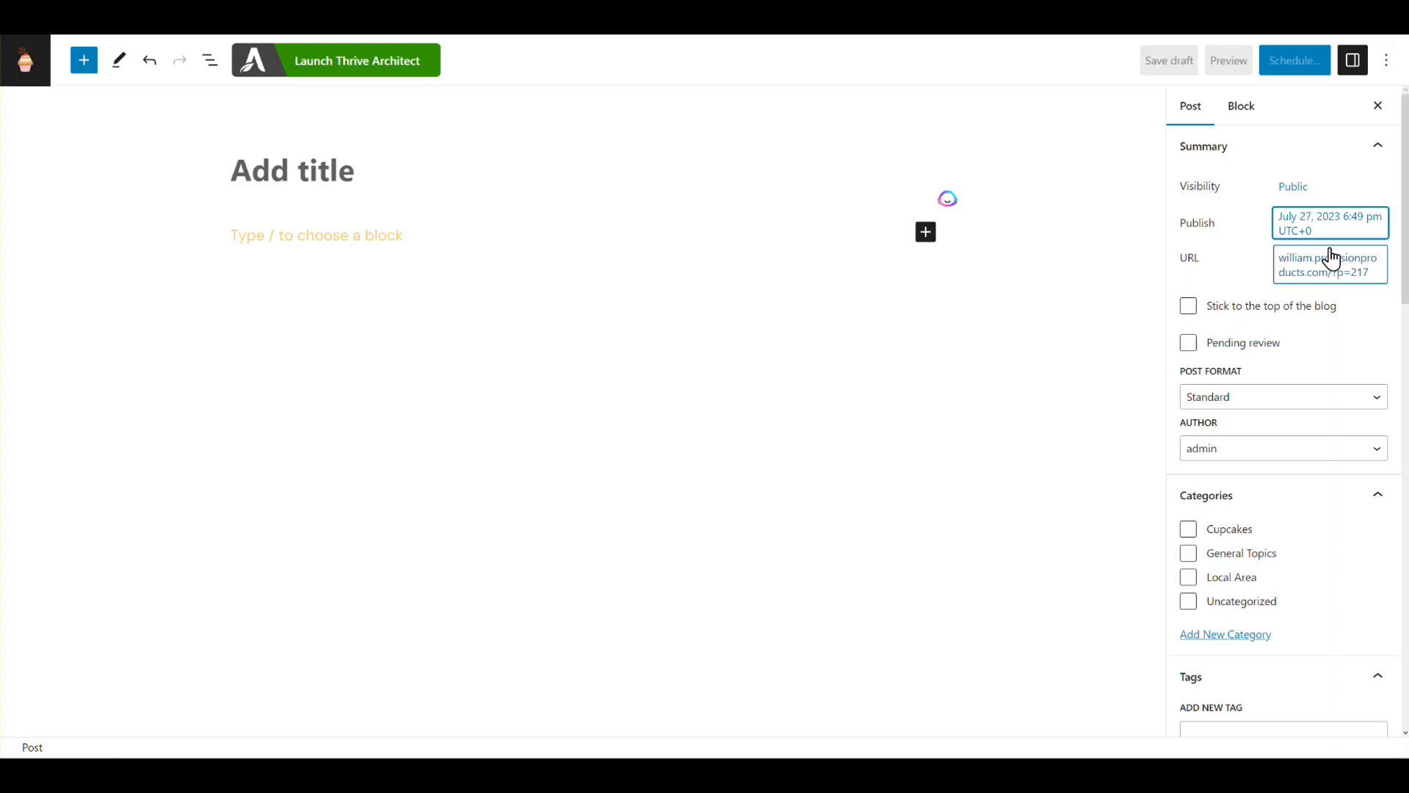
# Review the new post's visibility options and close them without changing the setting
pyautogui.click(1296, 192)
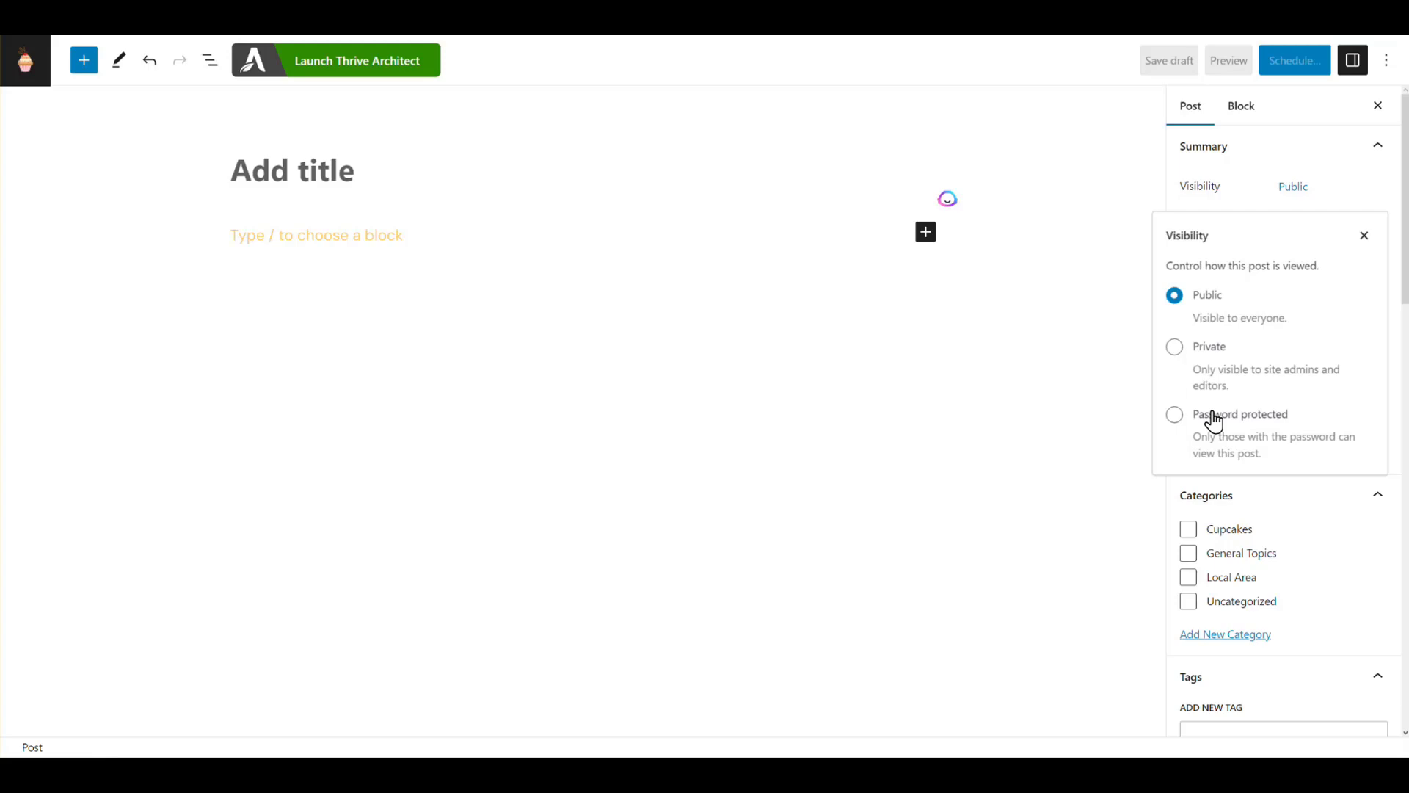
pyautogui.click(1364, 236)
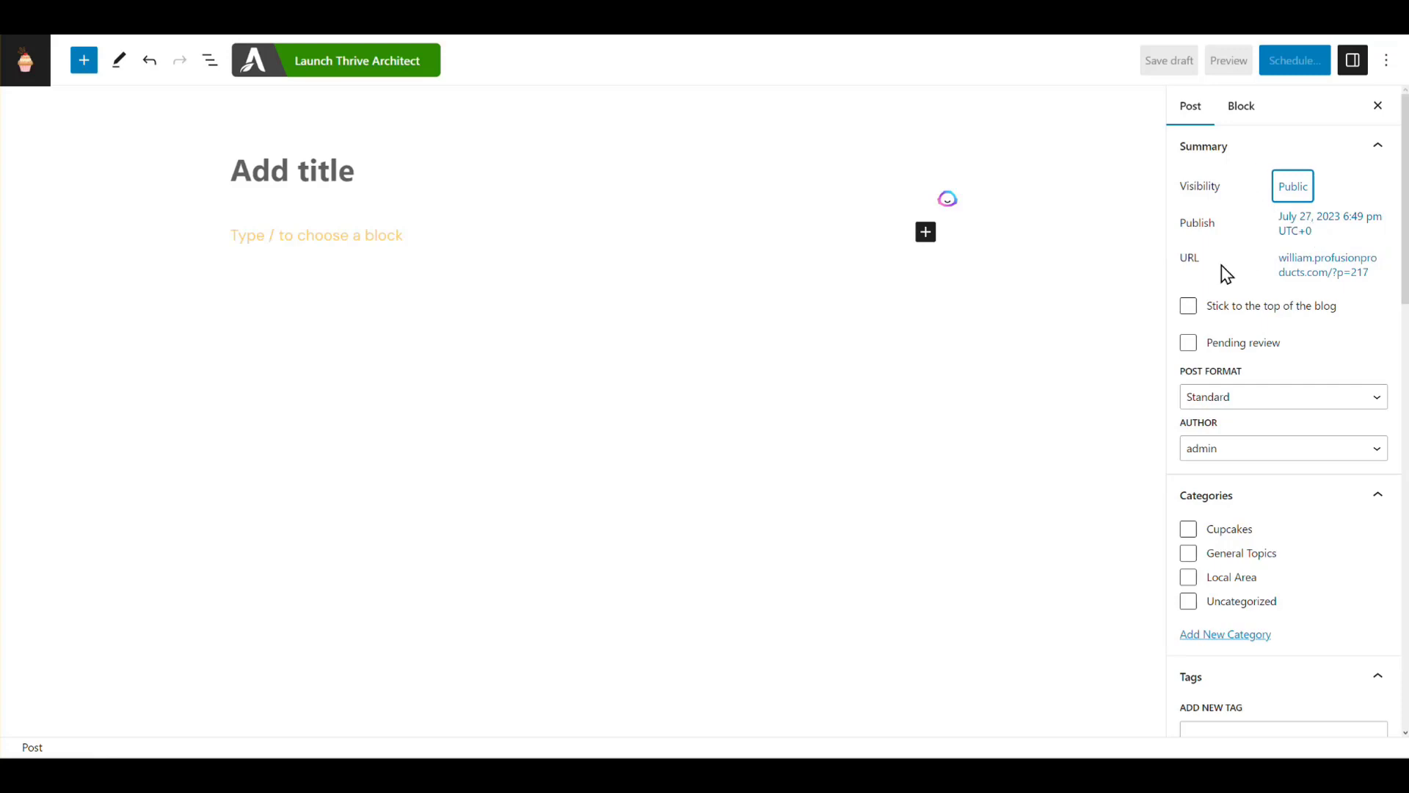
pyautogui.scroll(-5, 1263, 506)
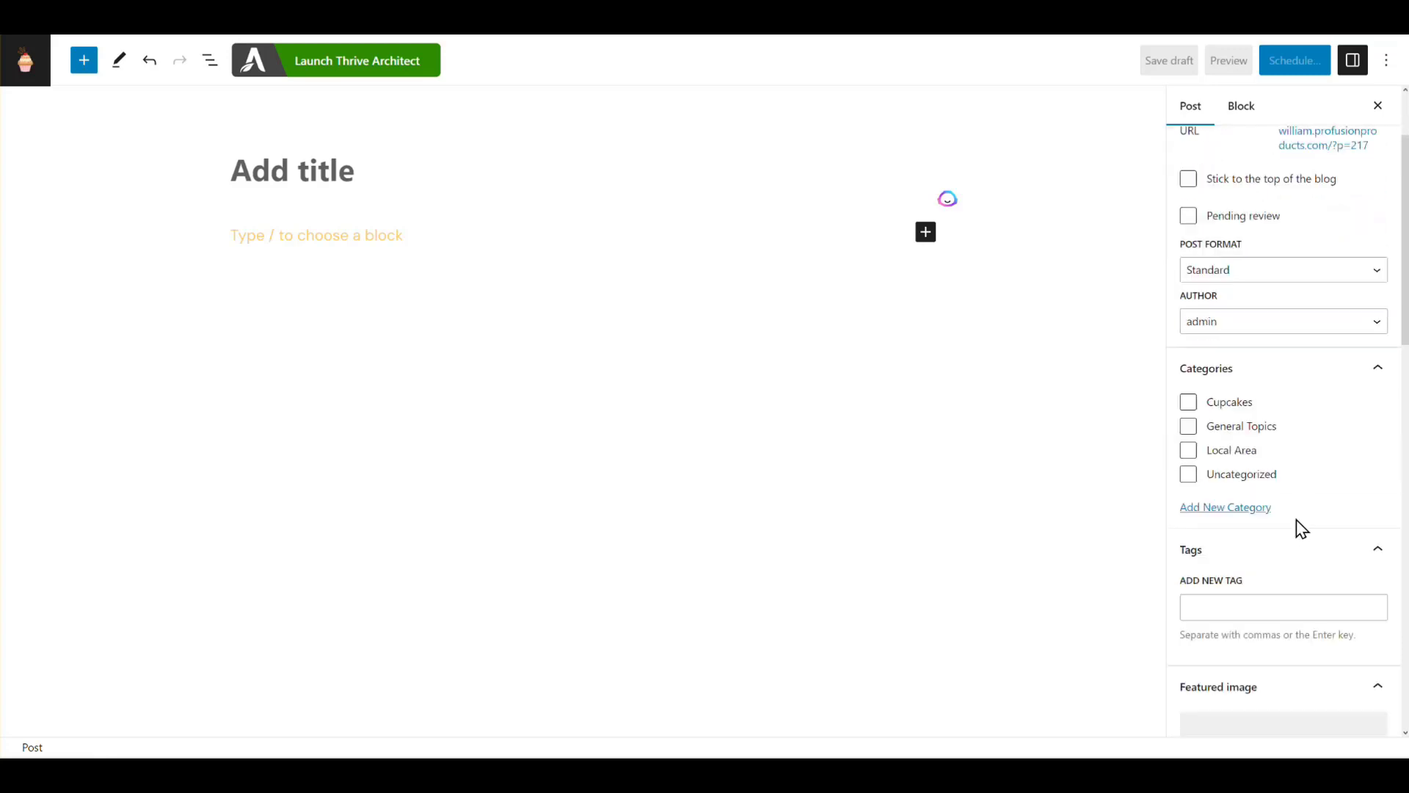
pyautogui.scroll(5, 1235, 591)
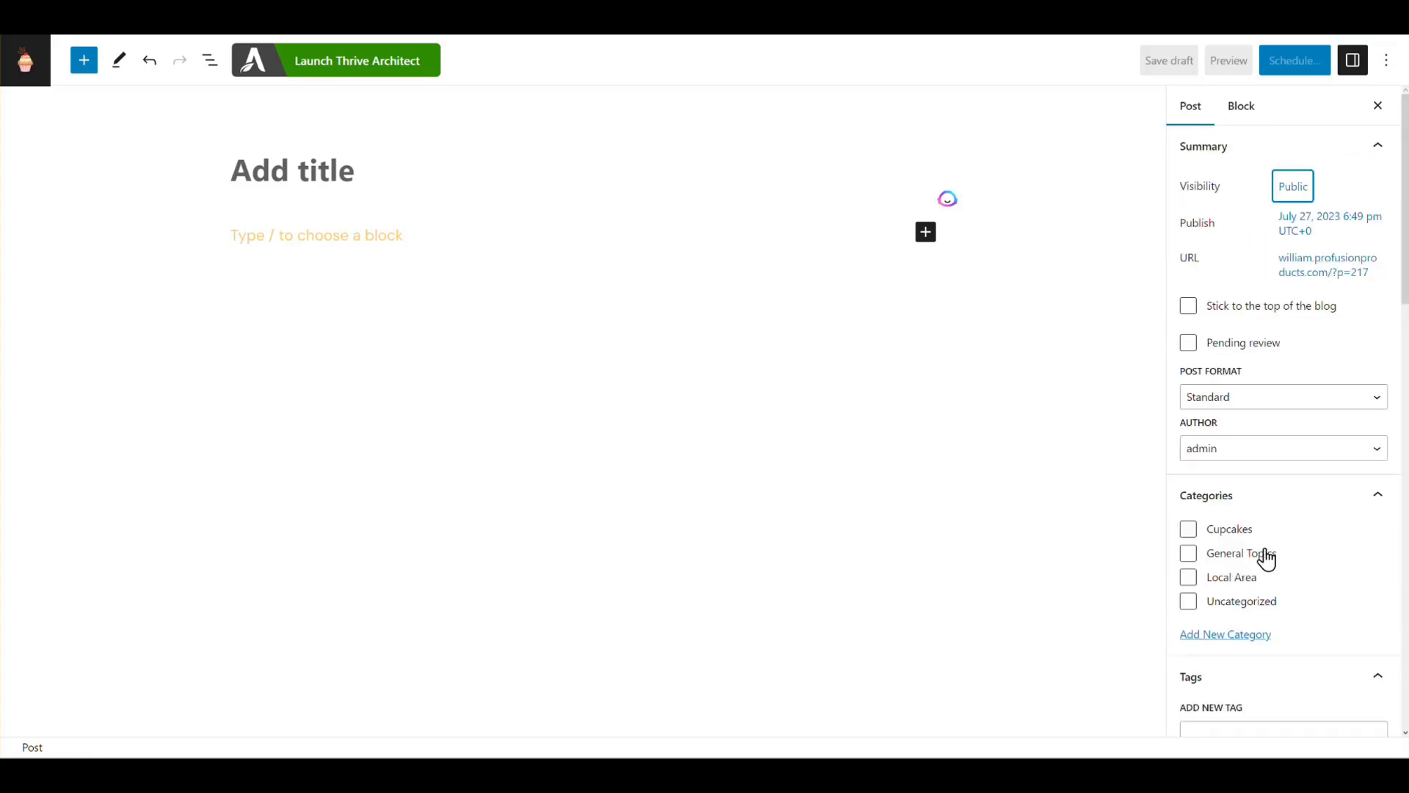
# Assign the post to the Cupcakes and General Topics categories and open the form for adding another category
pyautogui.scroll(-1, 1263, 543)
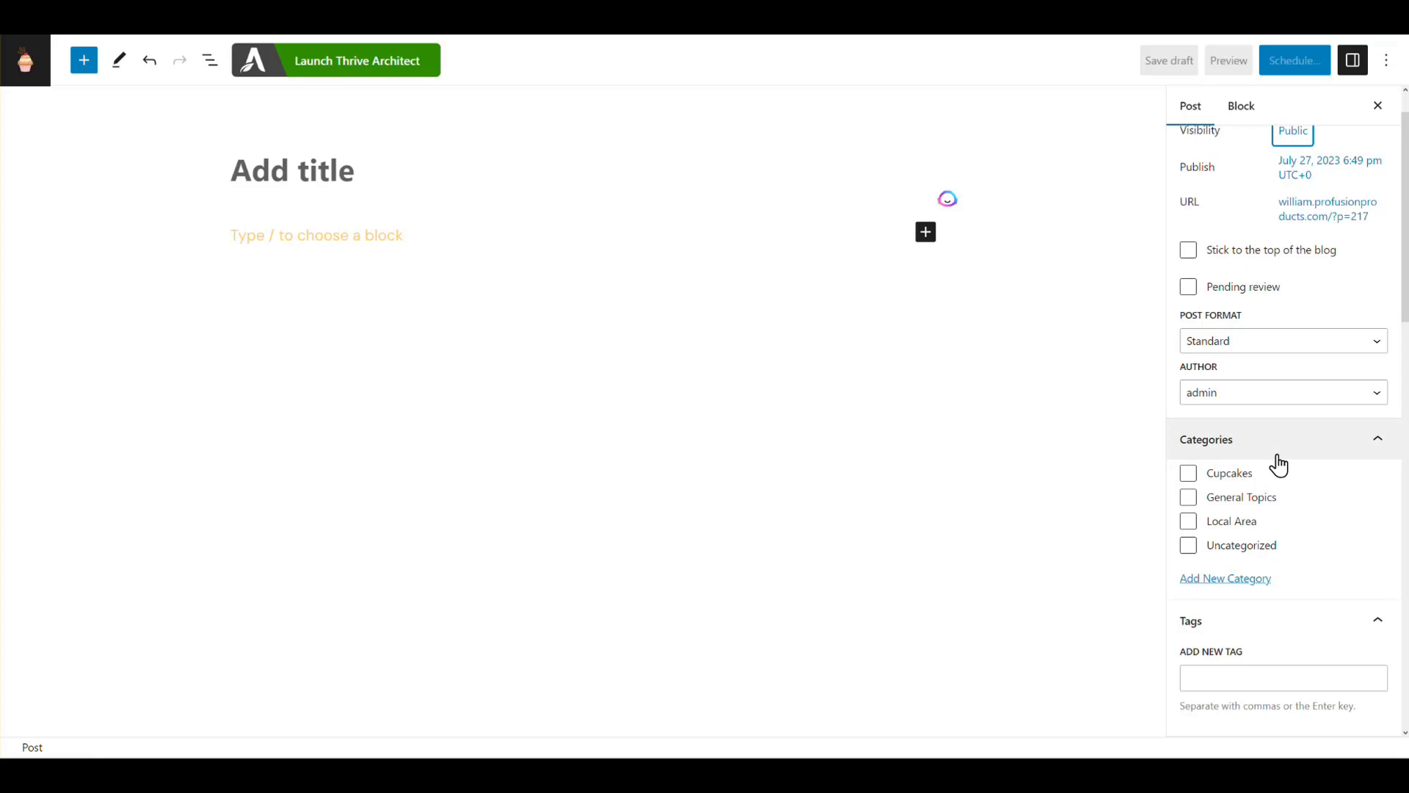
pyautogui.scroll(-1, 1195, 470)
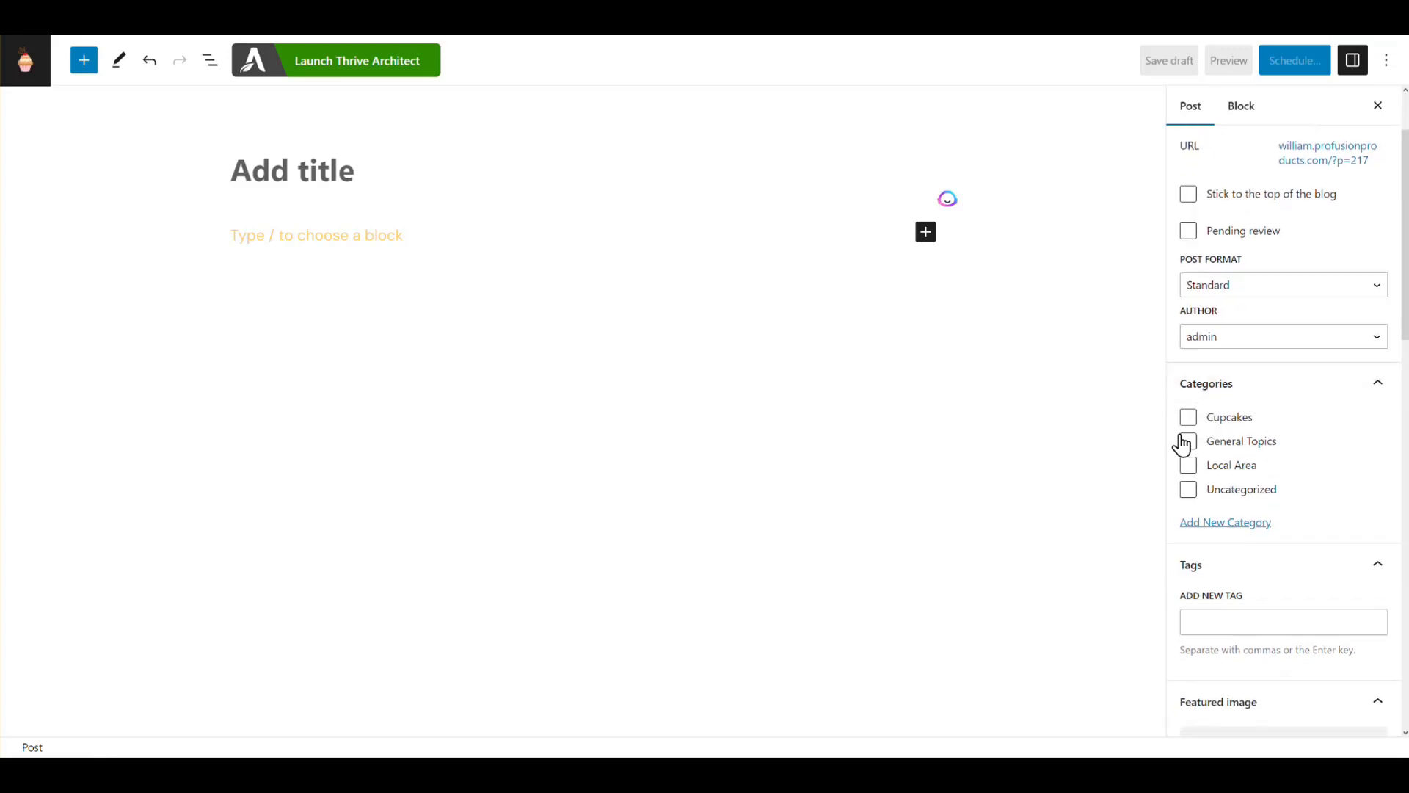
pyautogui.click(1189, 421)
pyautogui.click(1188, 444)
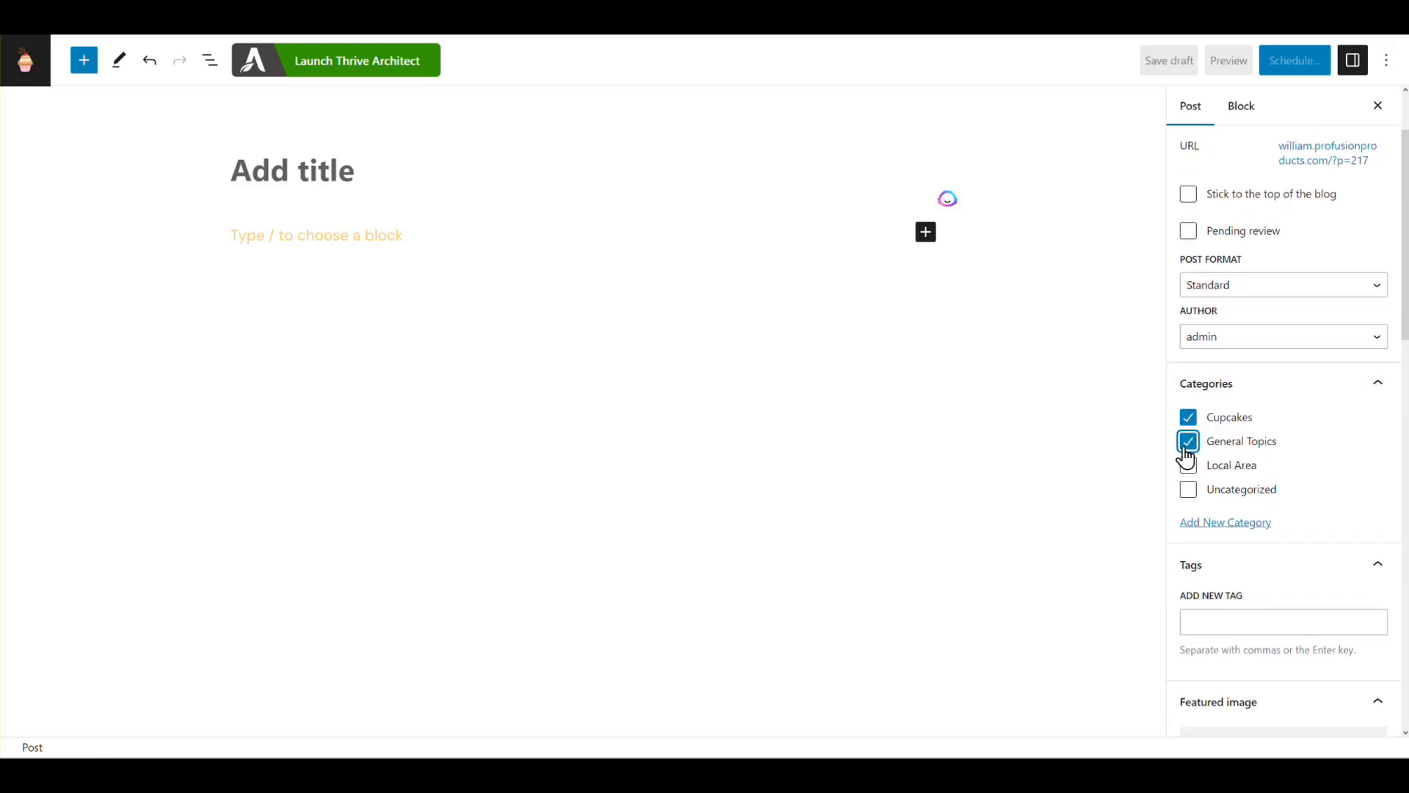
pyautogui.click(1253, 523)
pyautogui.click(1277, 558)
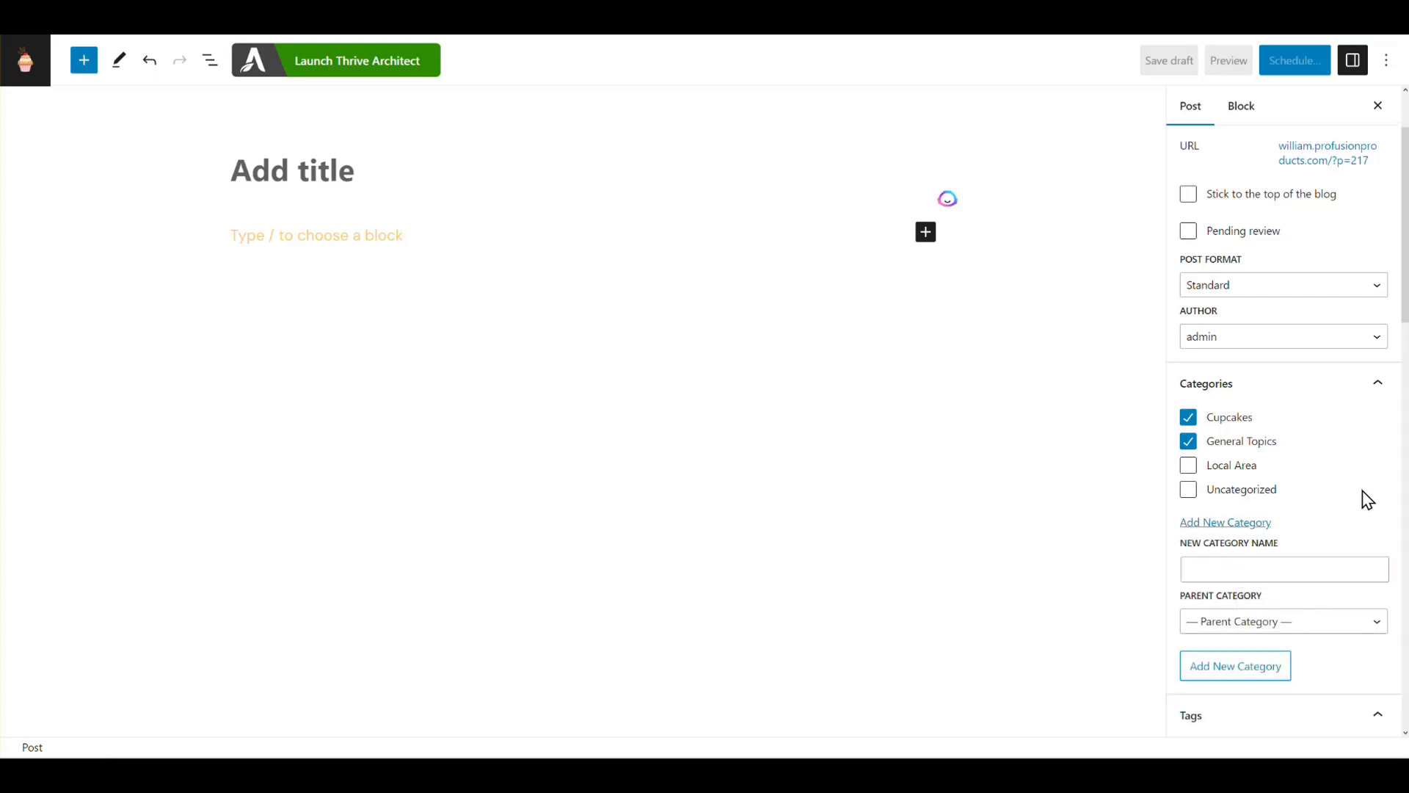
# Add the tags Cupcakes and Baking Goods to the post
pyautogui.scroll(-5, 1362, 490)
pyautogui.click(1221, 383)
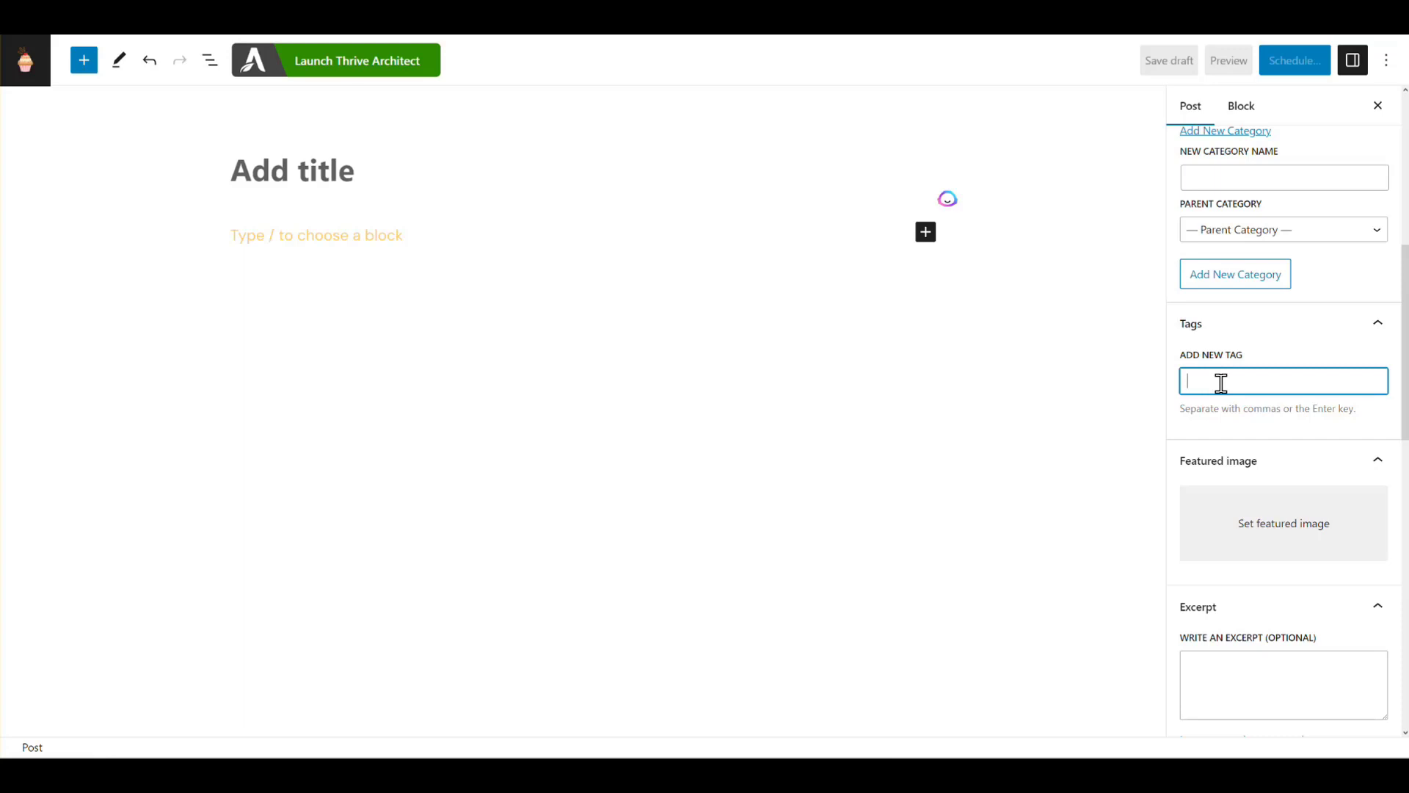
pyautogui.write('Cupcakes')
pyautogui.press('Return')
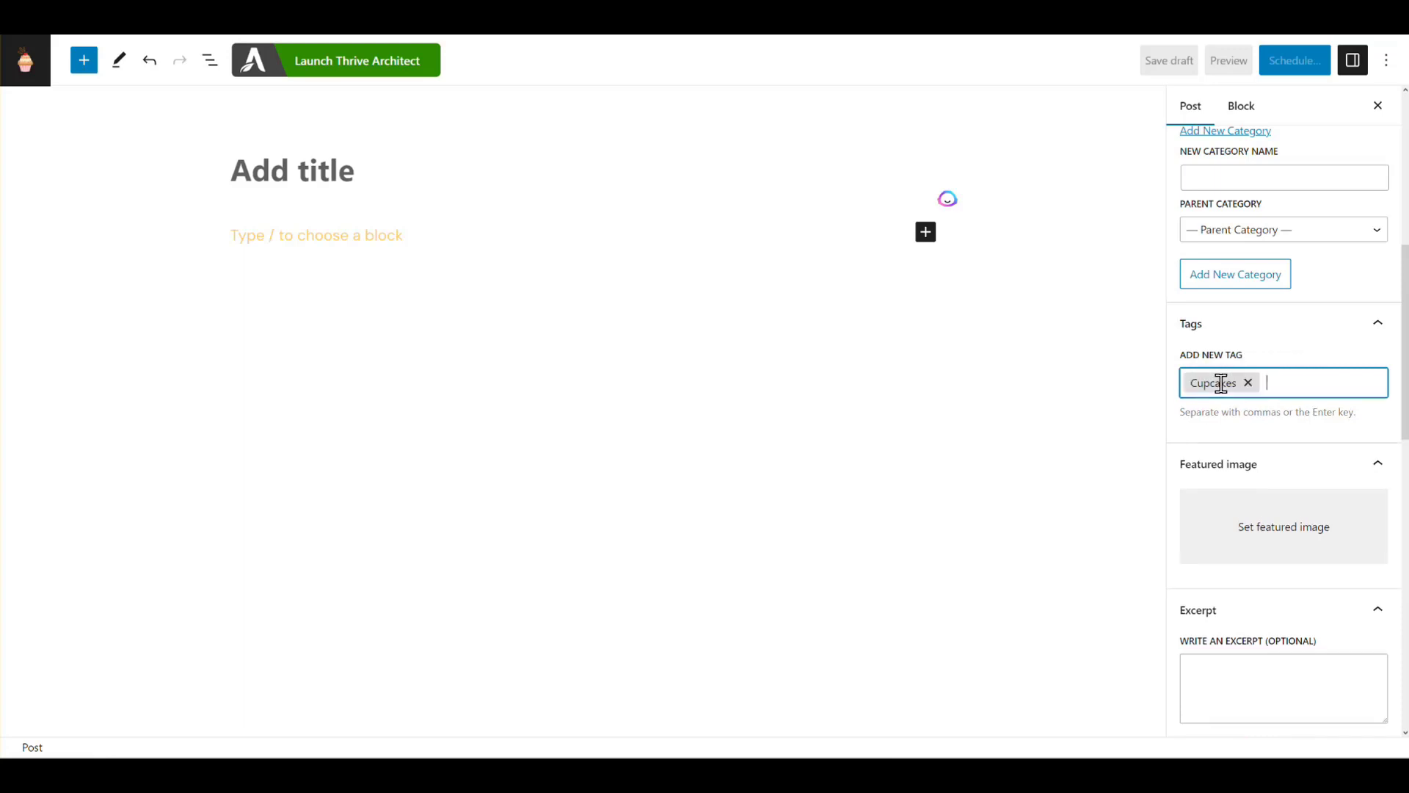
pyautogui.write('Baking Goods')
pyautogui.press('Return')
# Add a Cookies tag to the post and remove it again
pyautogui.write('Cookies')
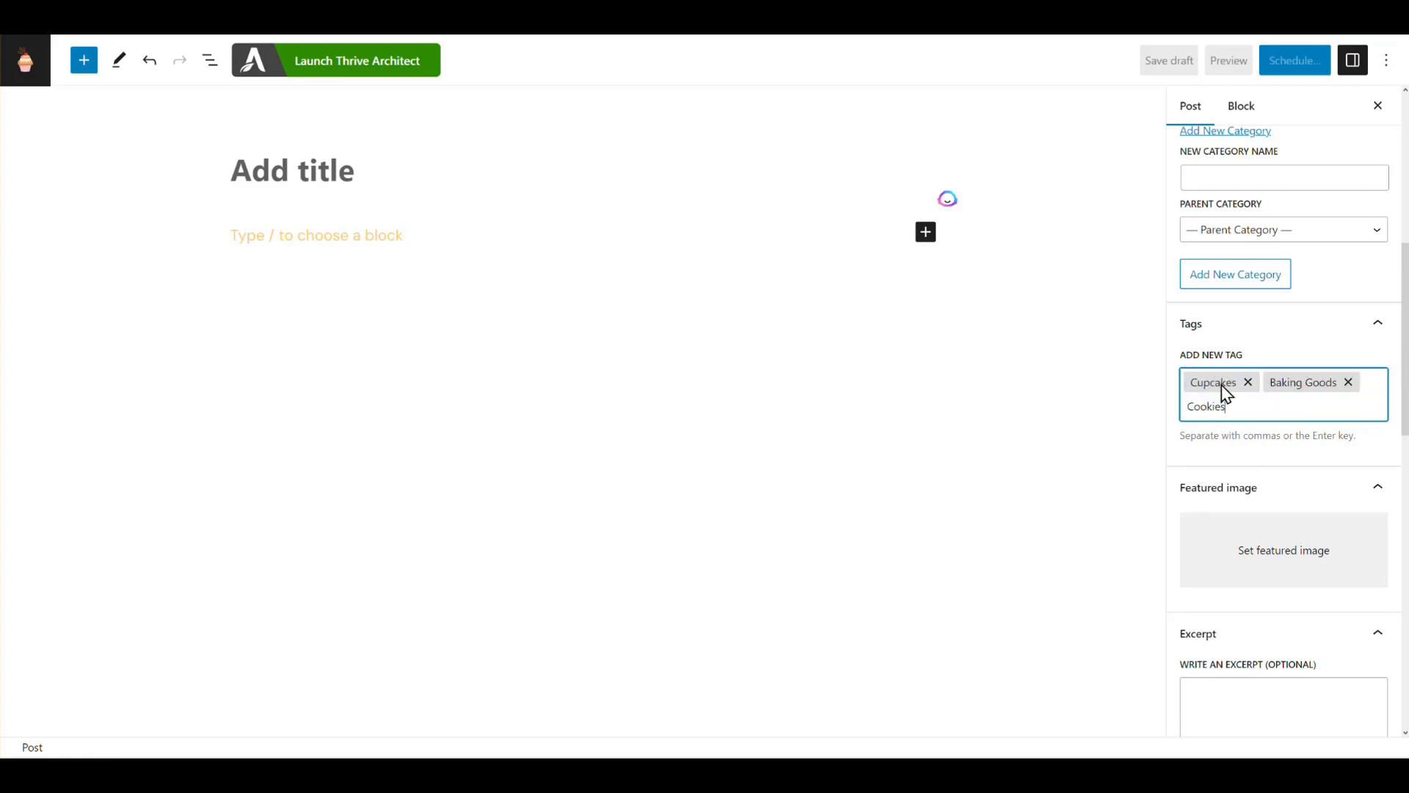
pyautogui.press('Return')
pyautogui.click(1241, 408)
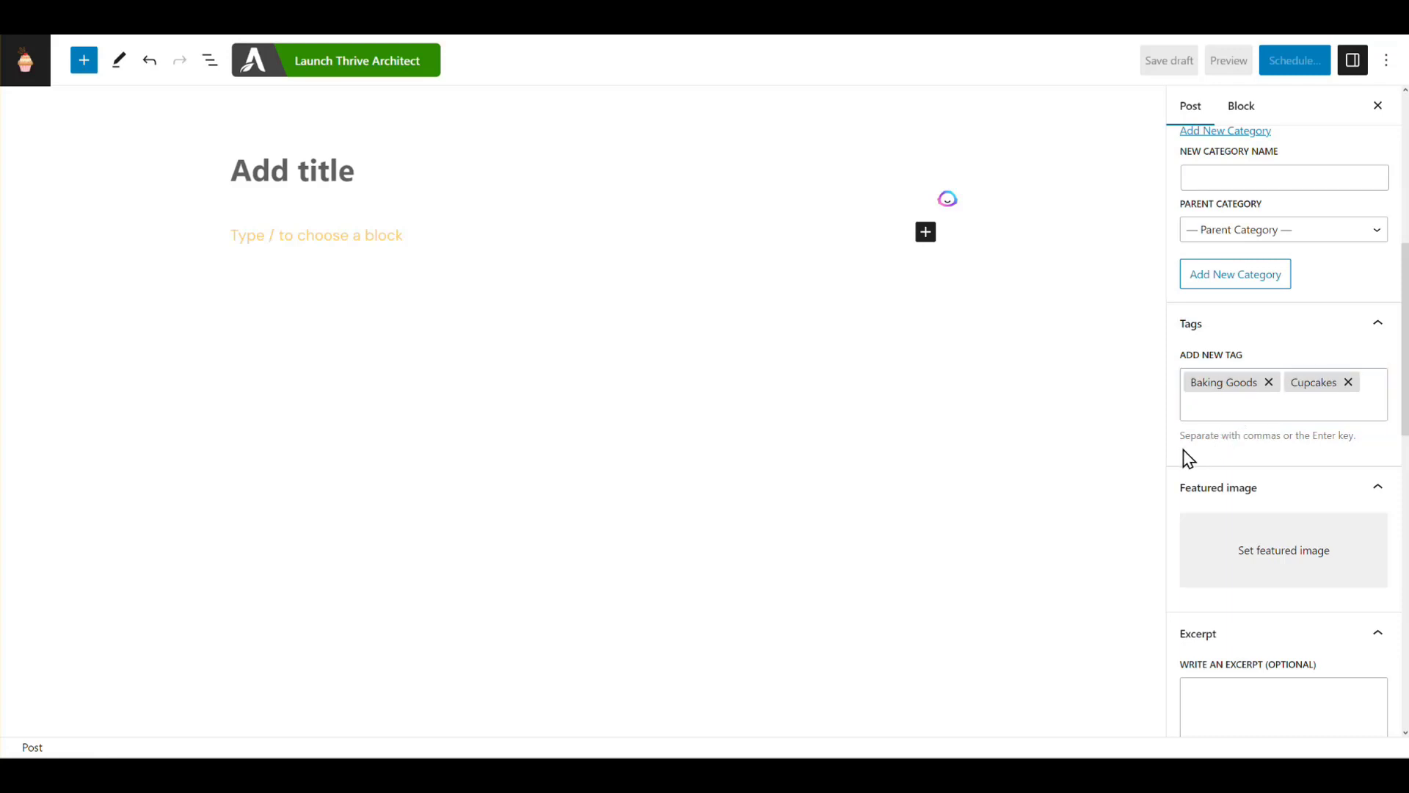
# Examine the featured image upload and media library options, including the flower-surrounded wedding cake image's details, and close without setting an image
pyautogui.scroll(-2, 1186, 460)
pyautogui.scroll(-1, 1174, 448)
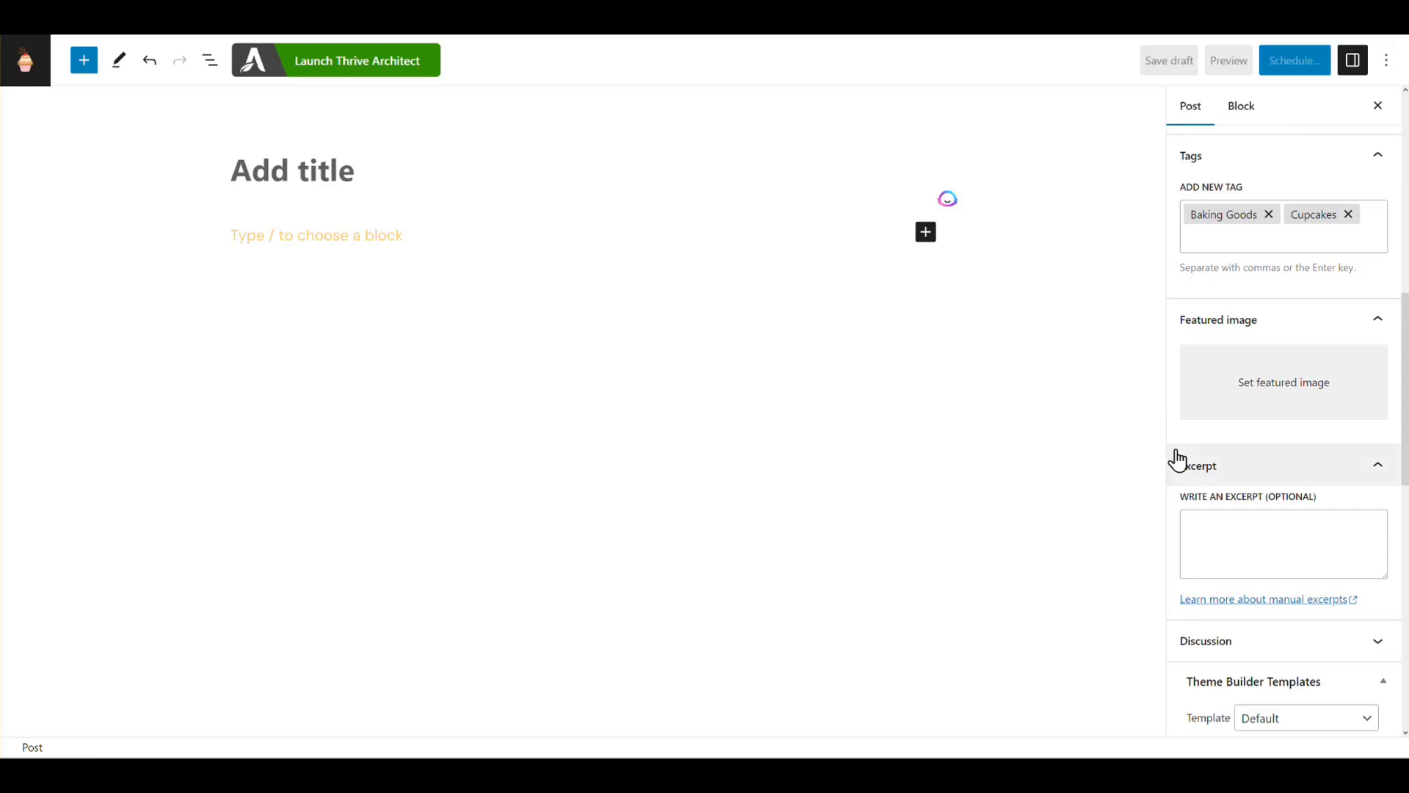
pyautogui.click(1215, 407)
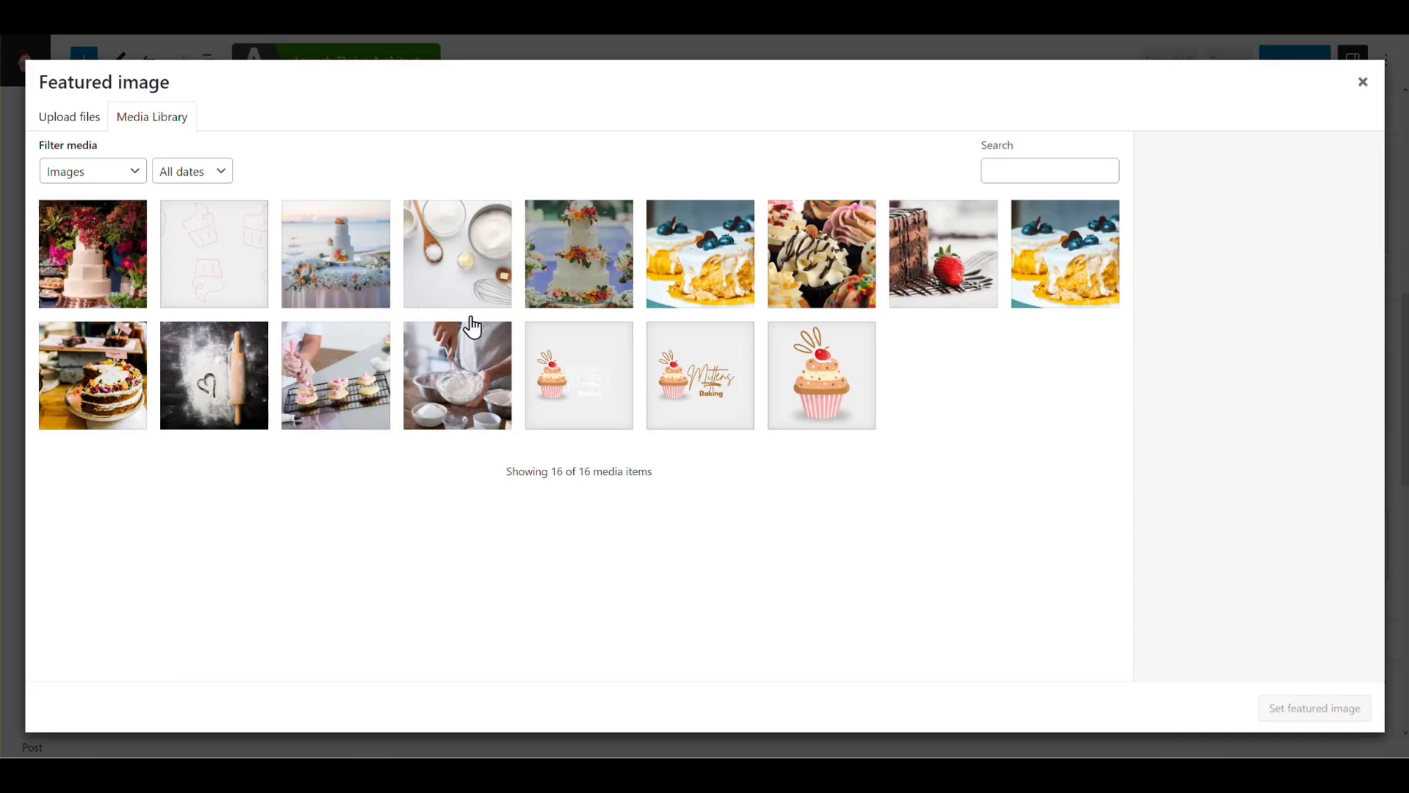
pyautogui.click(63, 123)
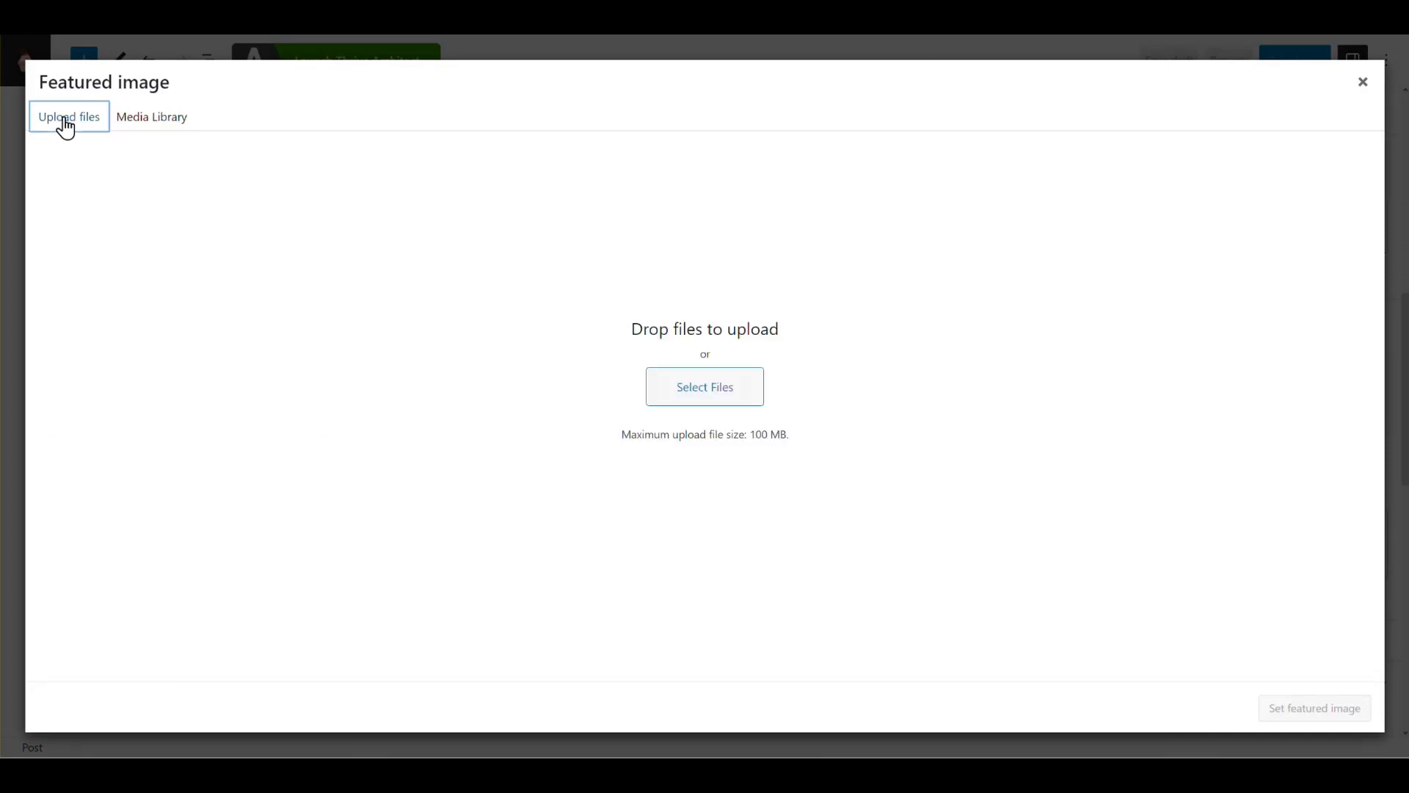
pyautogui.click(170, 119)
pyautogui.click(116, 283)
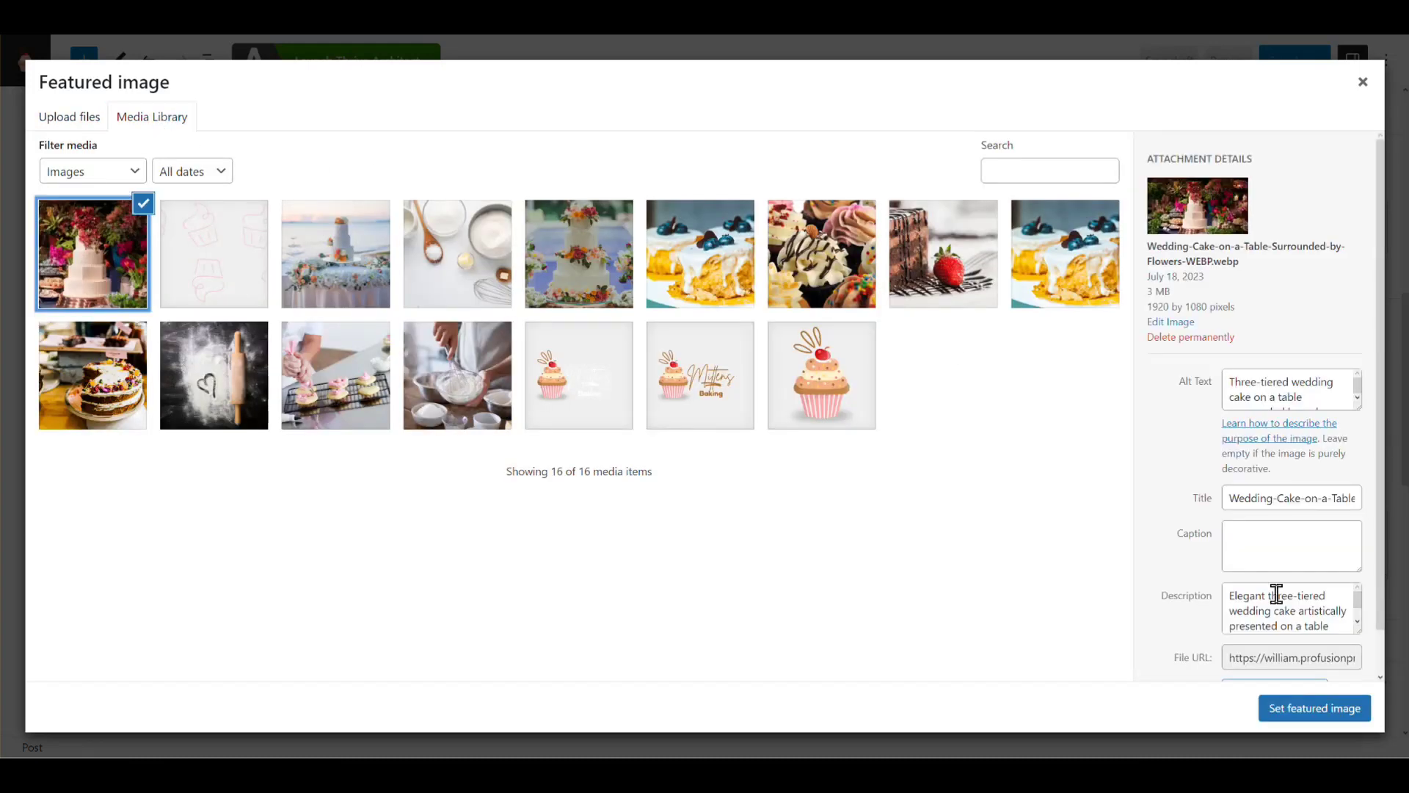
pyautogui.click(1361, 82)
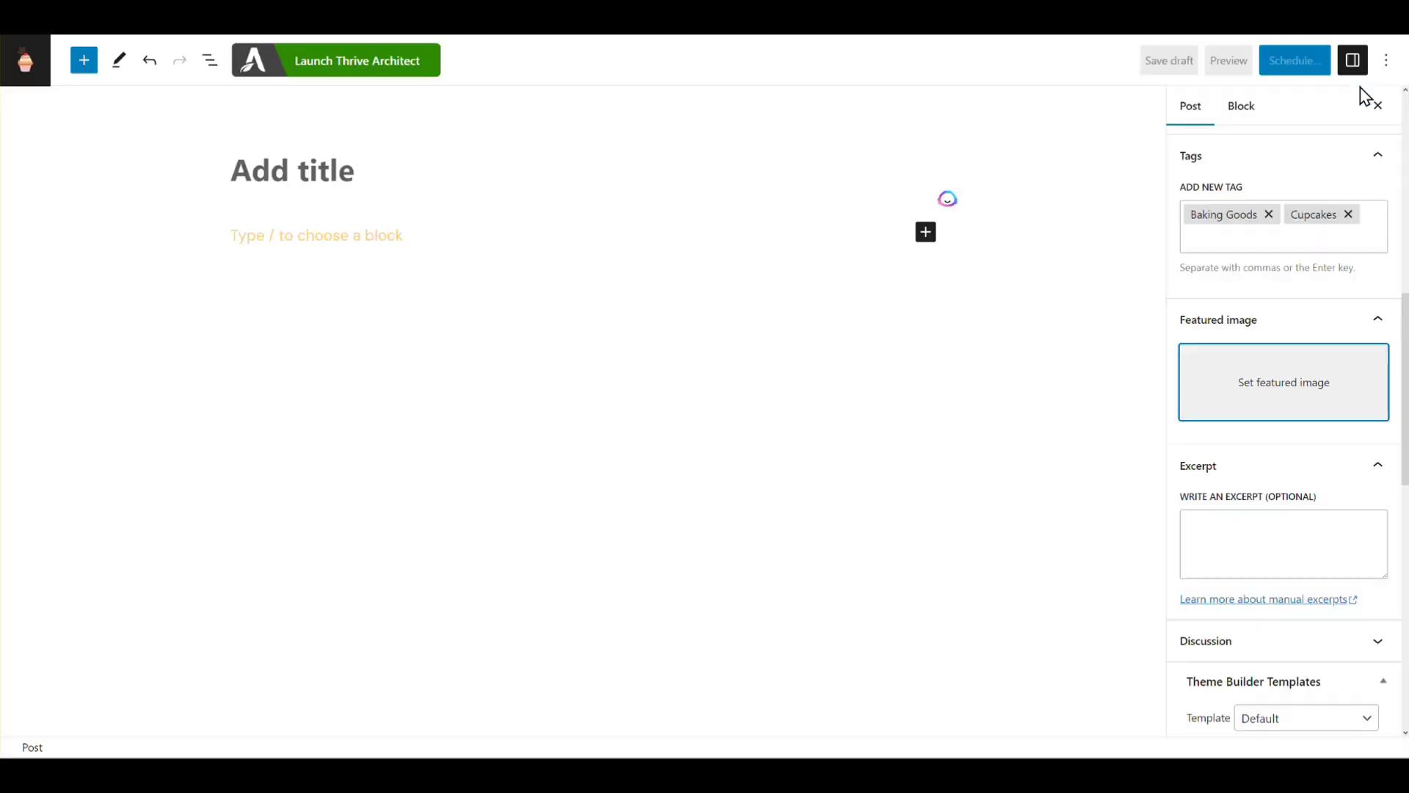
# Go to the post's optional excerpt field and leave the untitled draft to return to the list of posts
pyautogui.scroll(-2, 1177, 464)
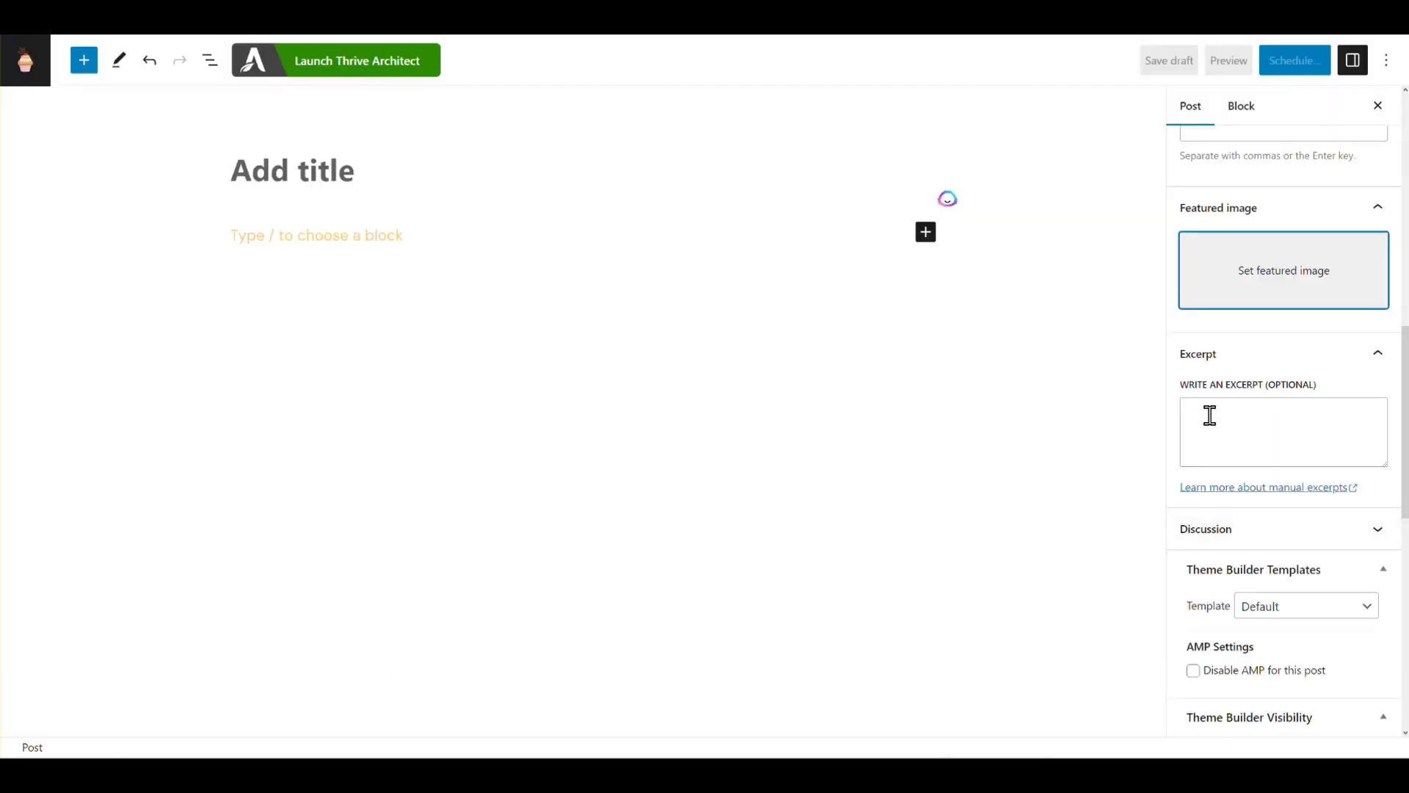
pyautogui.click(1210, 415)
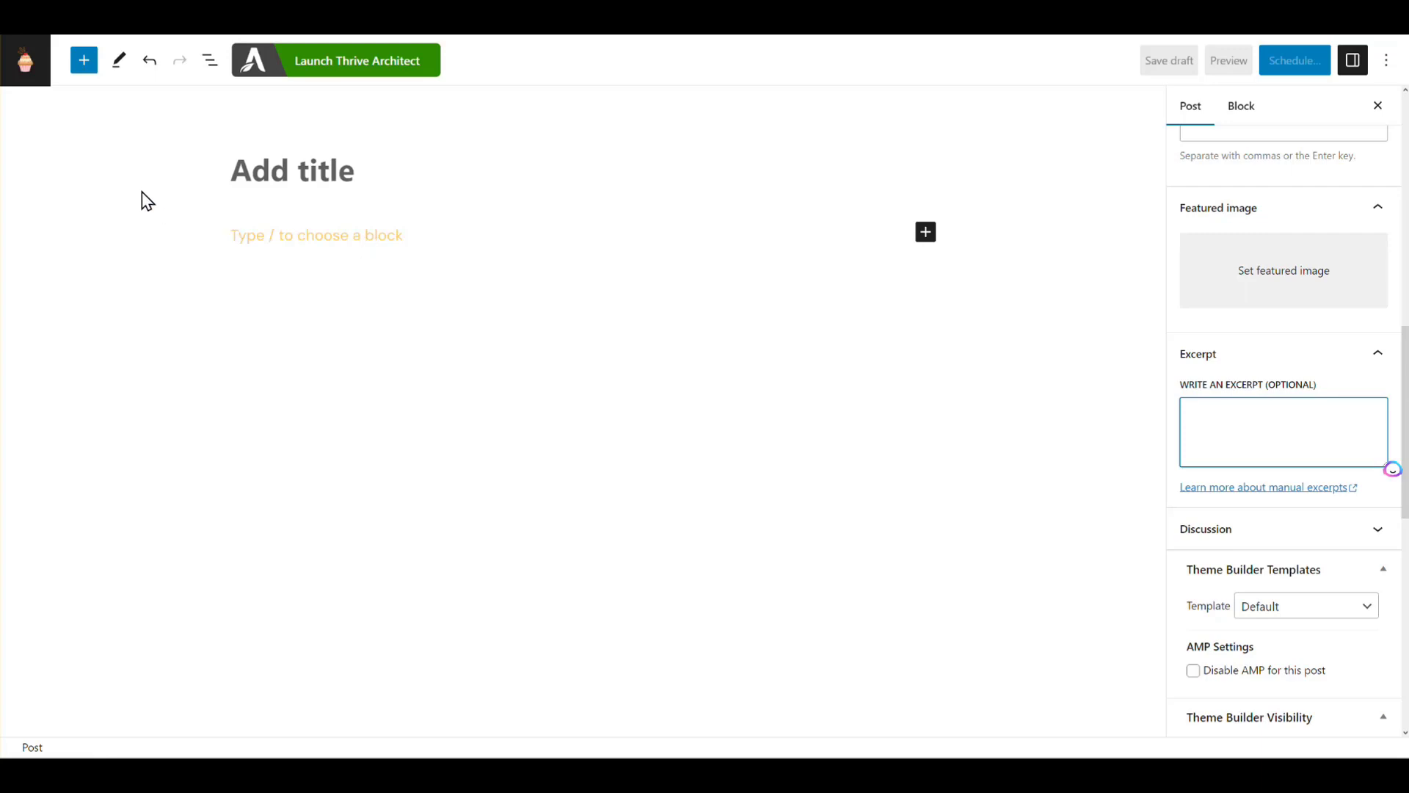
pyautogui.click(24, 84)
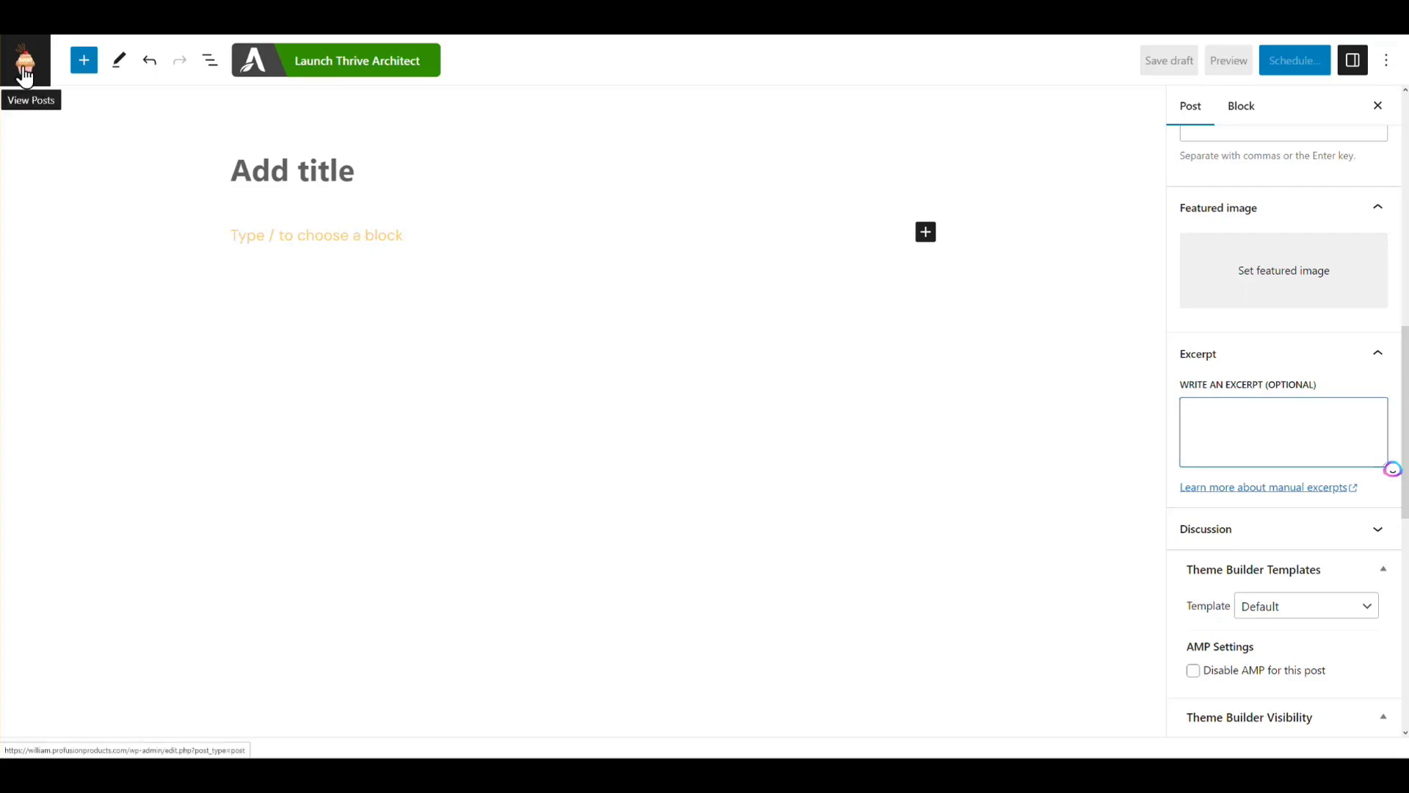
pyautogui.click(766, 64)
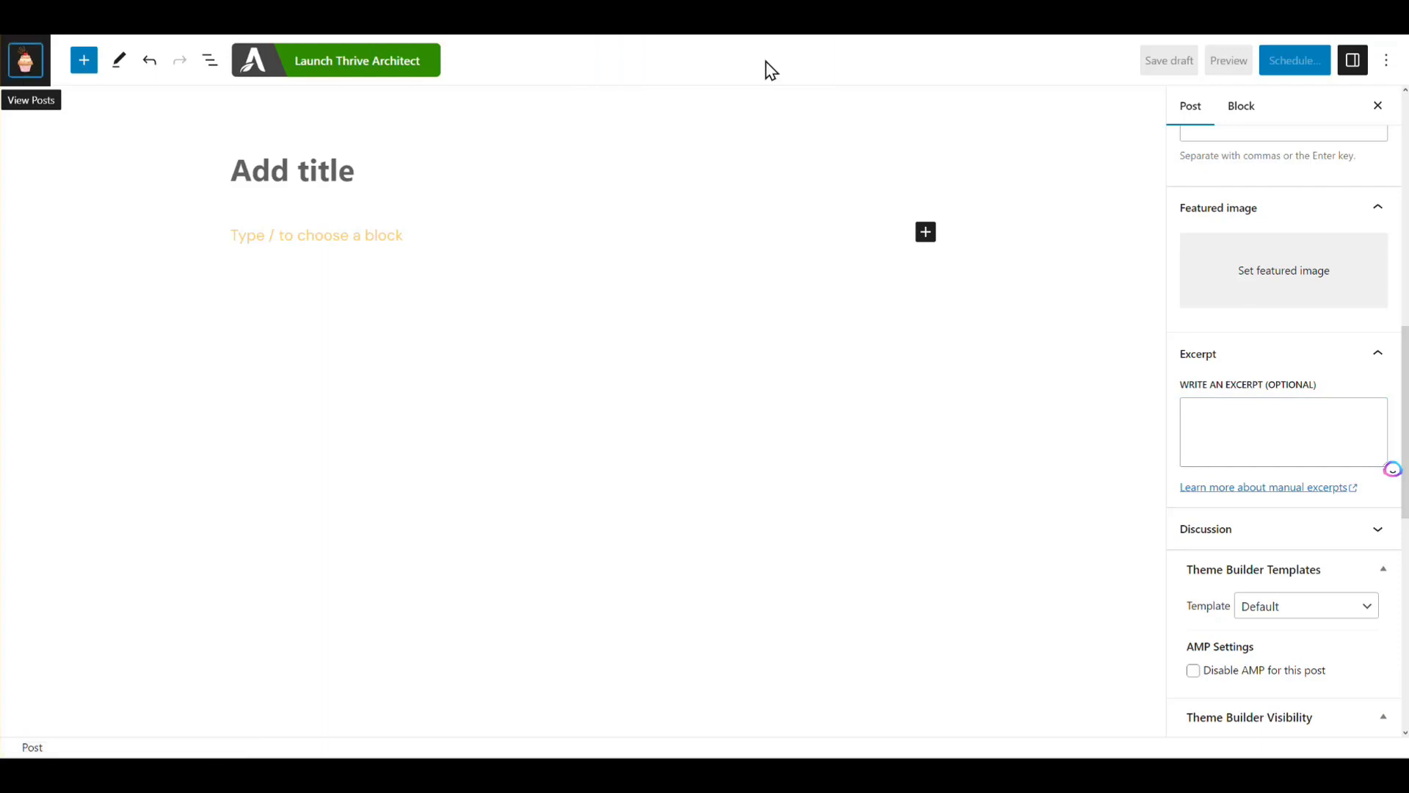
# Open the post "Our Love for Catering Weddings at Mittens Baking" for editing and review its title, categories, tags and featured image
pyautogui.moveTo(225, 231)
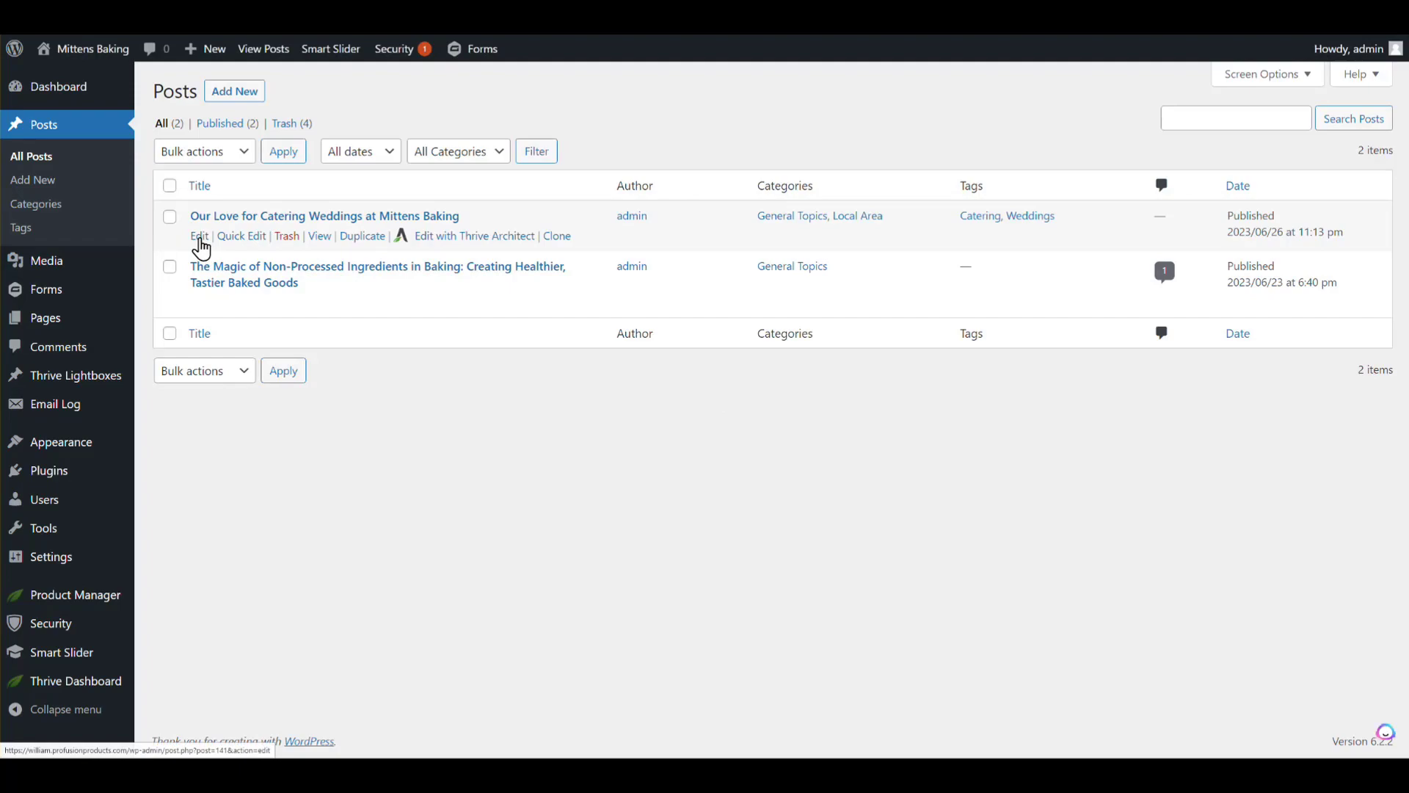
pyautogui.click(200, 239)
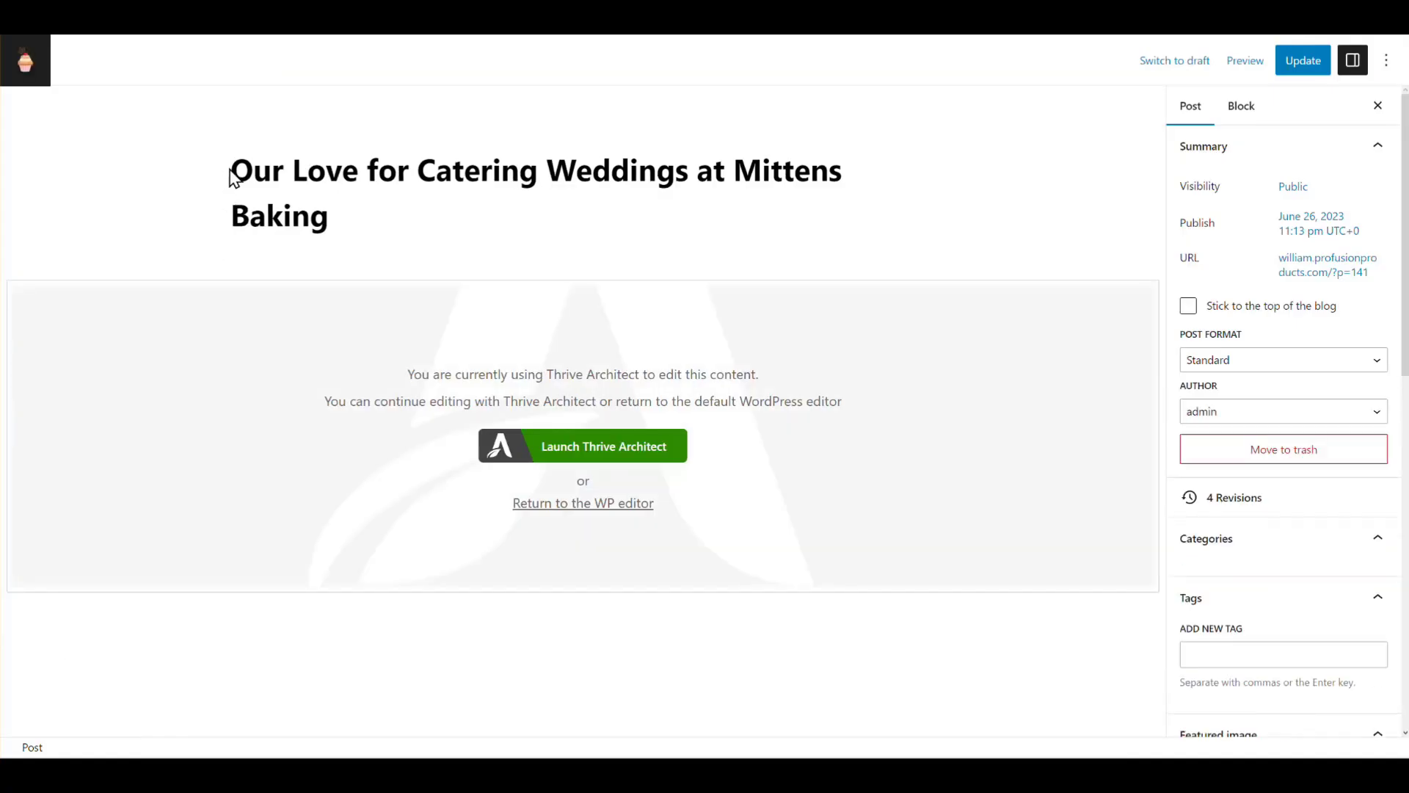
pyautogui.moveTo(238, 172); pyautogui.dragTo(336, 217)
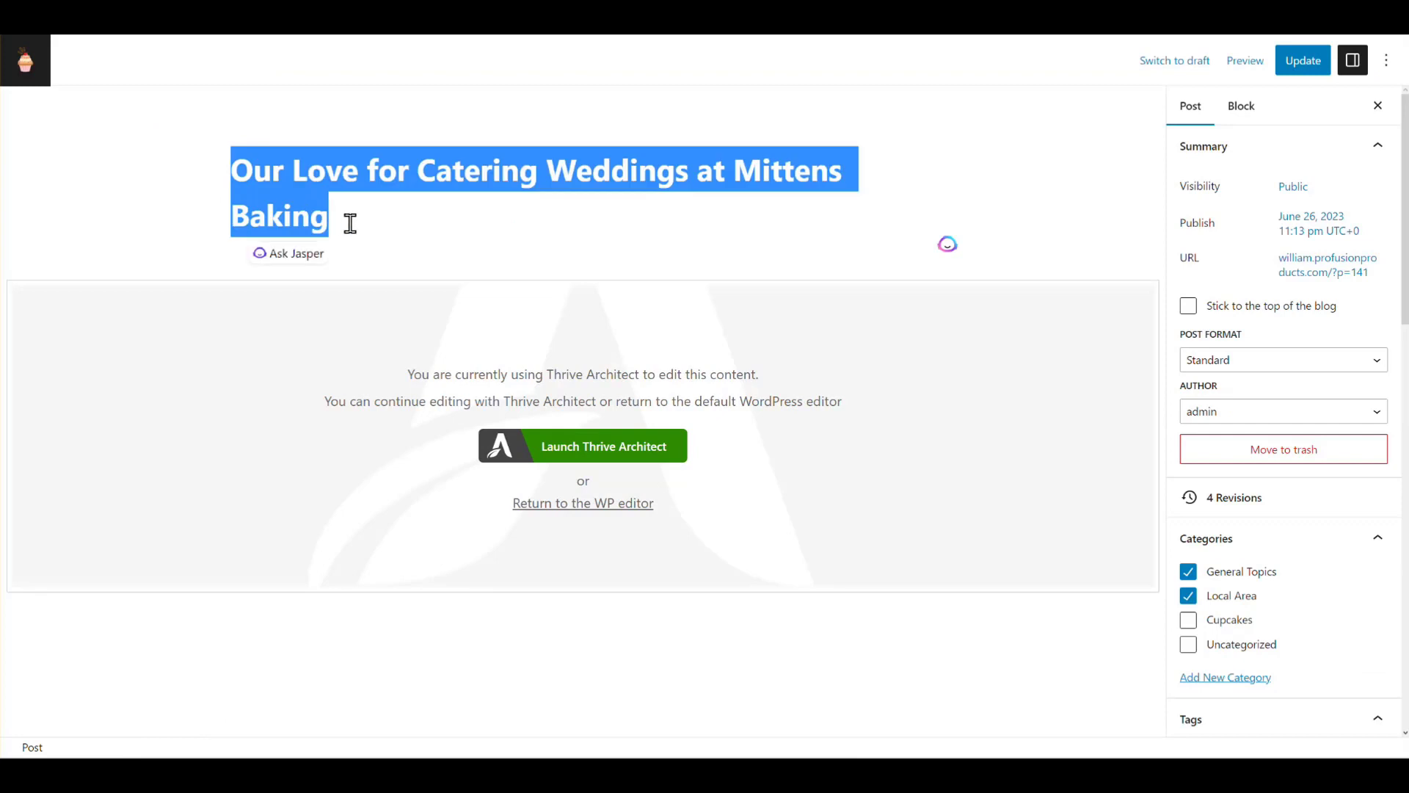
pyautogui.click(345, 220)
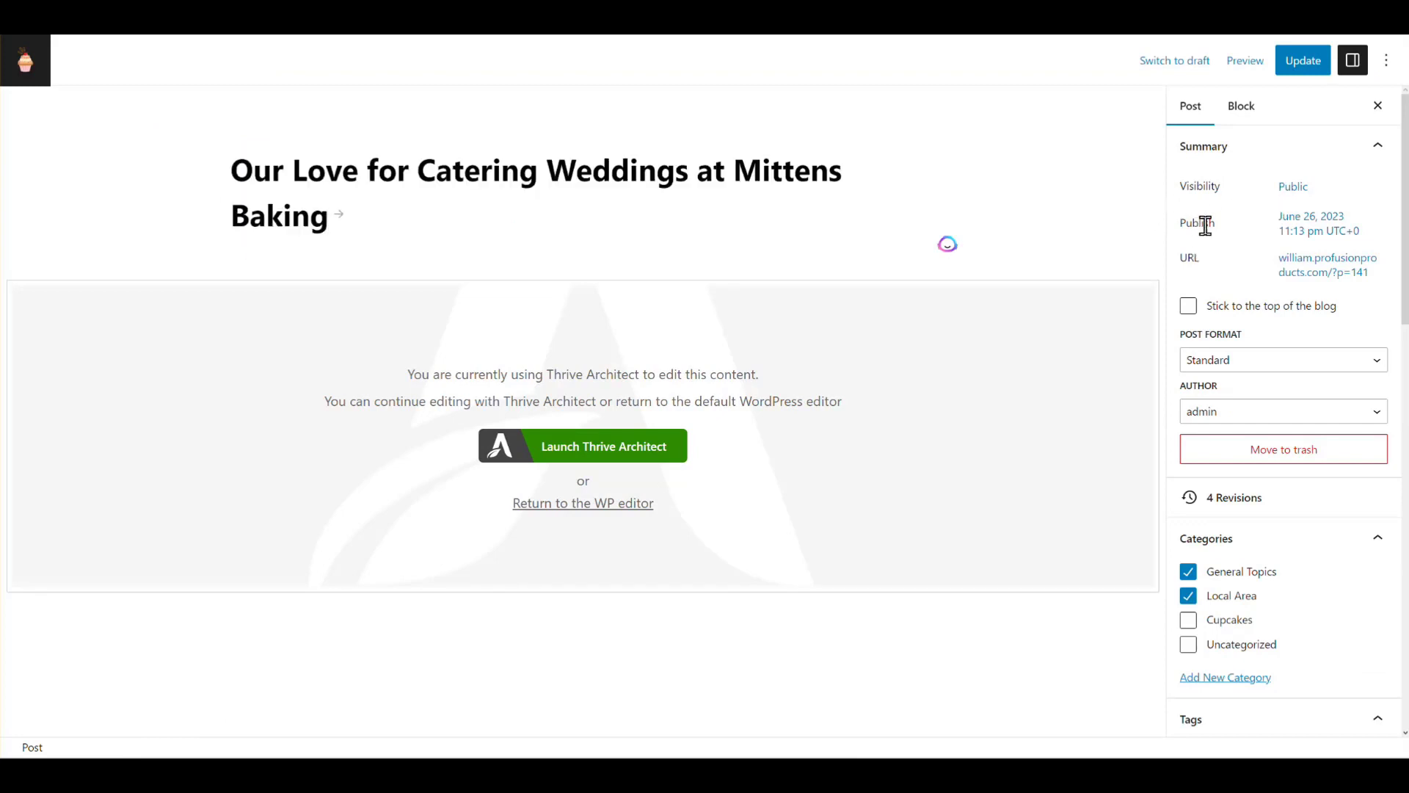
pyautogui.scroll(-2, 1197, 447)
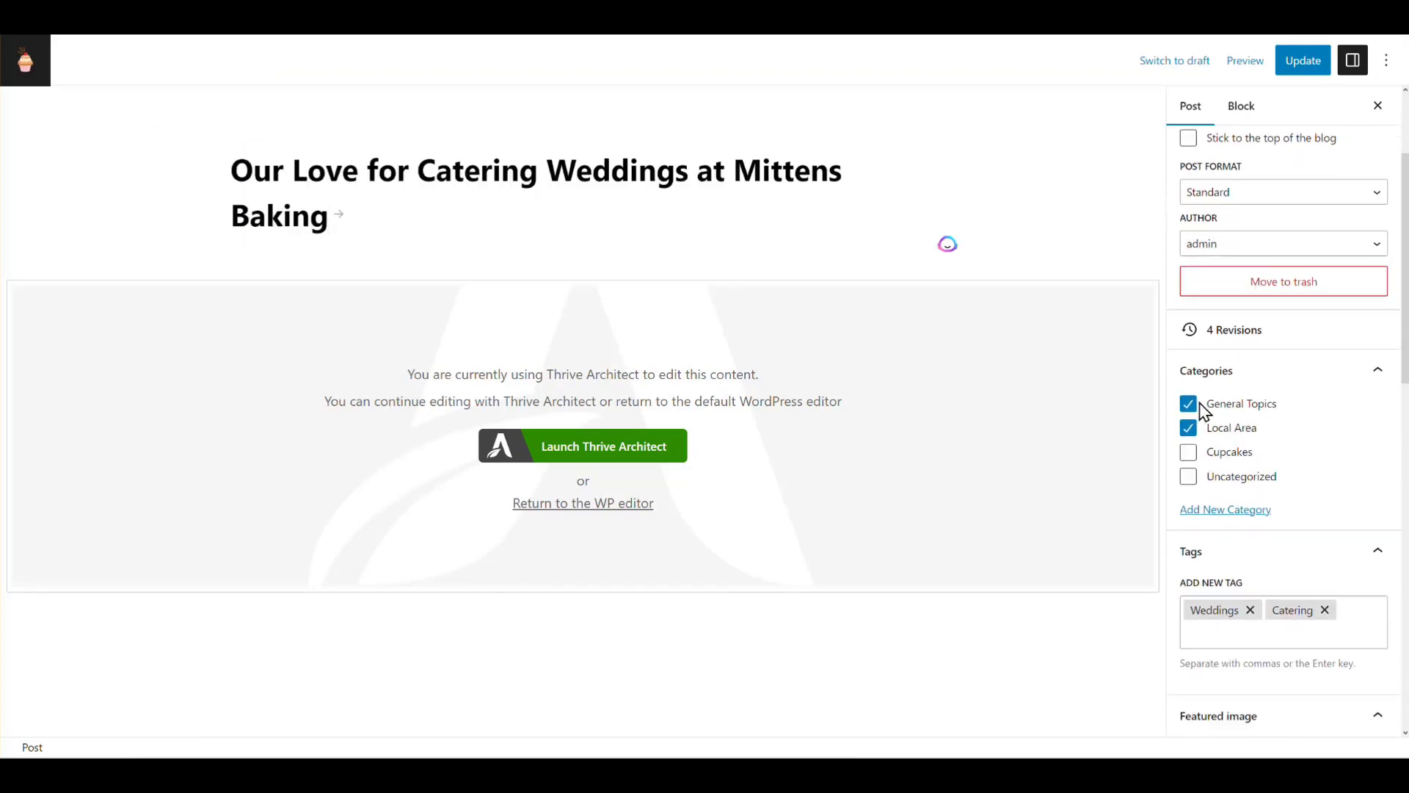
pyautogui.scroll(-2, 1220, 438)
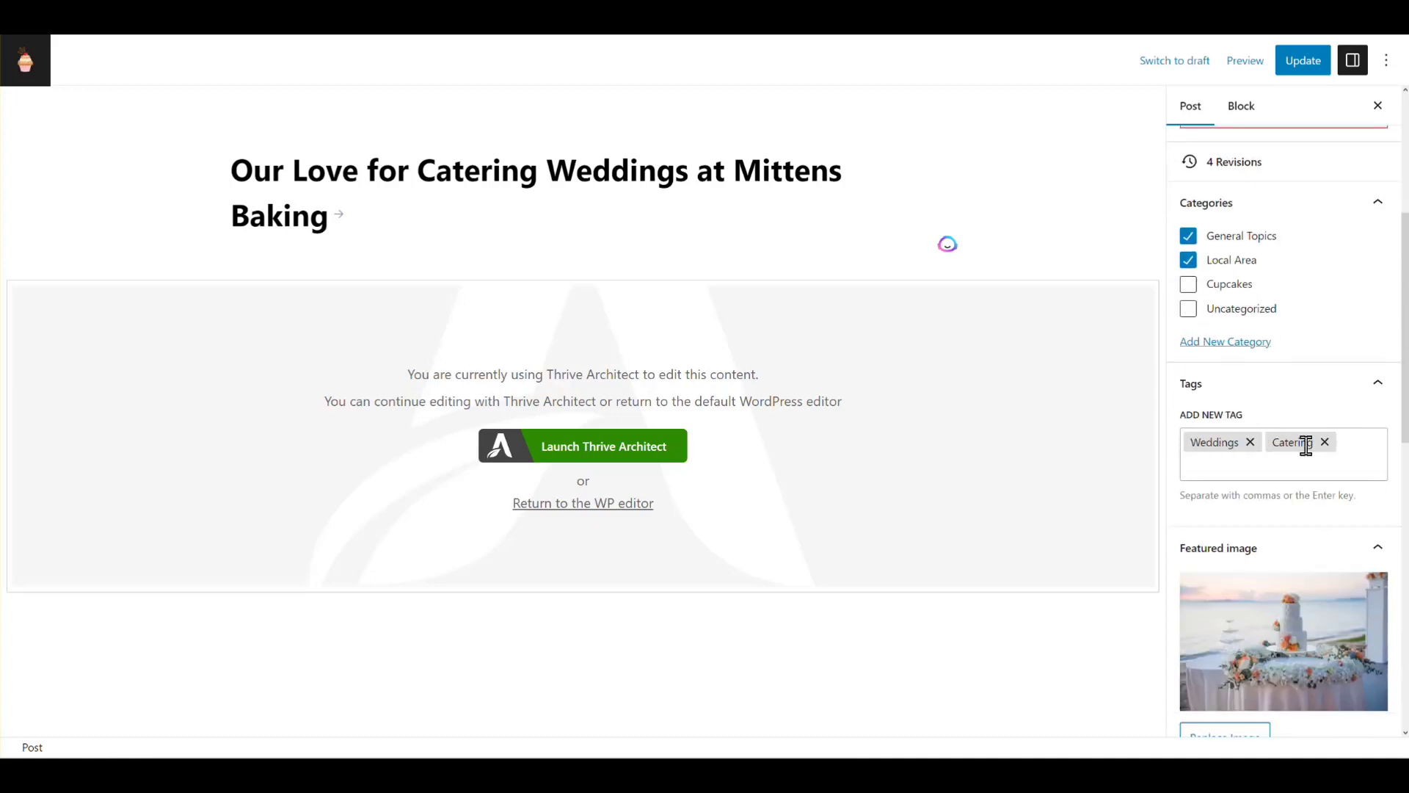
pyautogui.scroll(-4, 1251, 375)
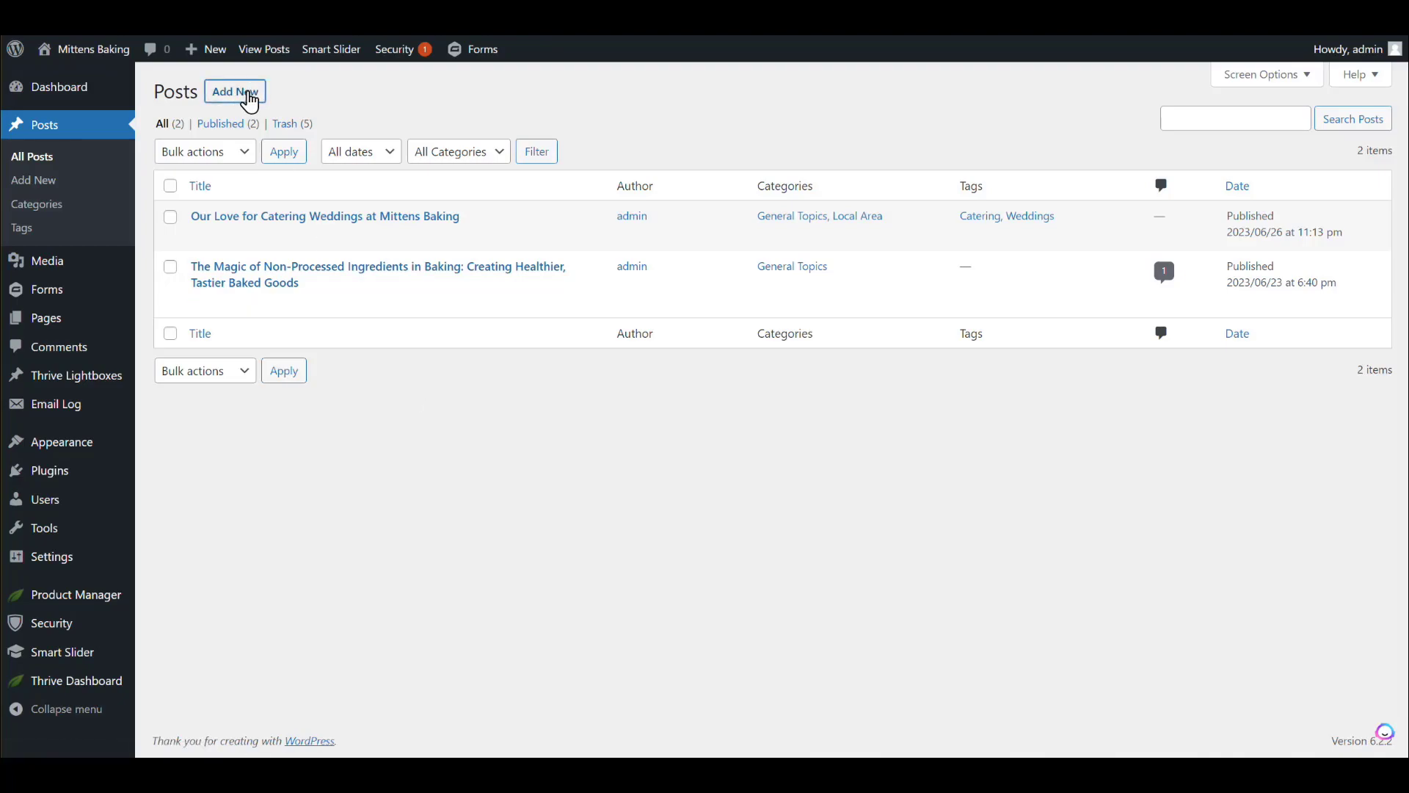
# Start another new blog post from the list of posts
pyautogui.click(250, 100)
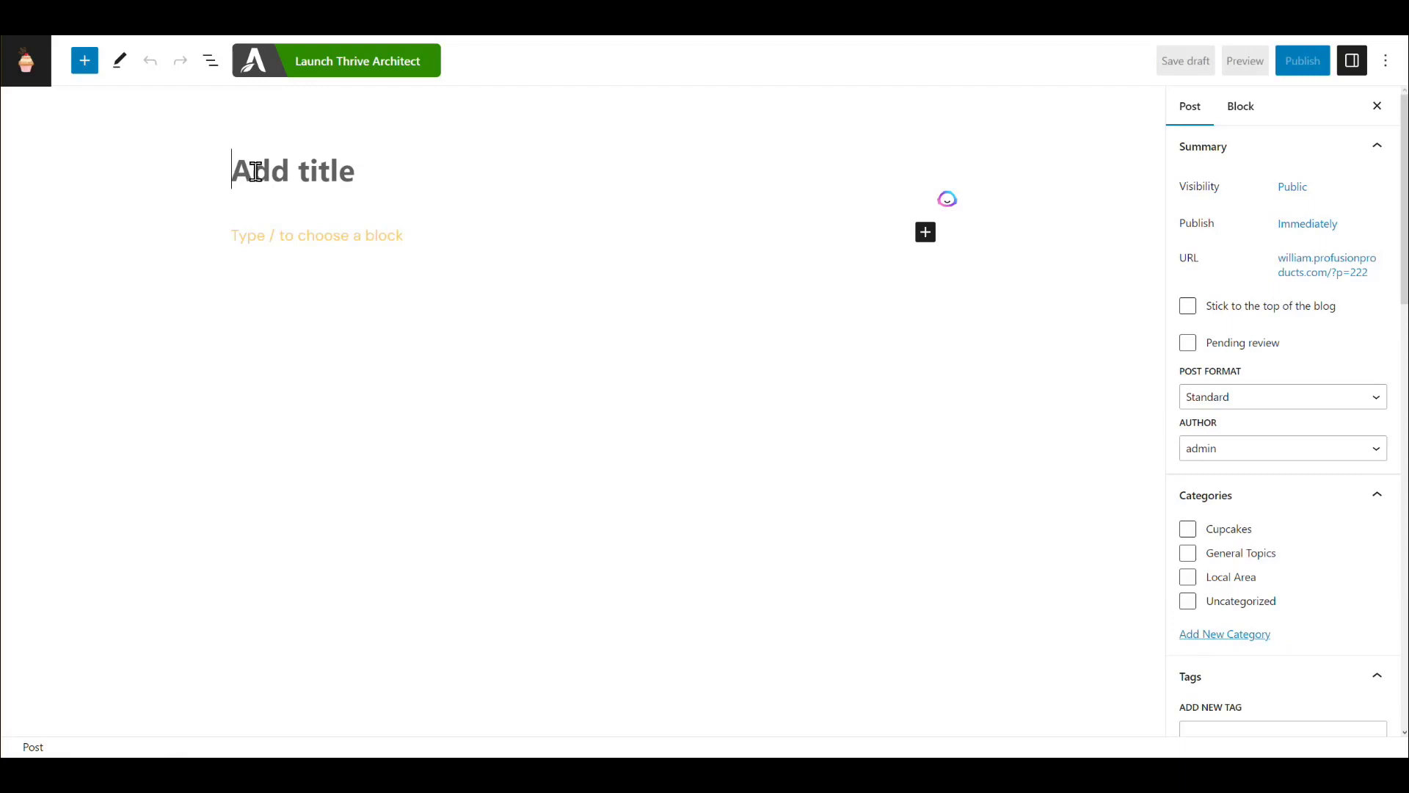
# Title the new post "Example Blog" and assign it to the Cupcakes and General Topics categories
pyautogui.write('Example Bl')
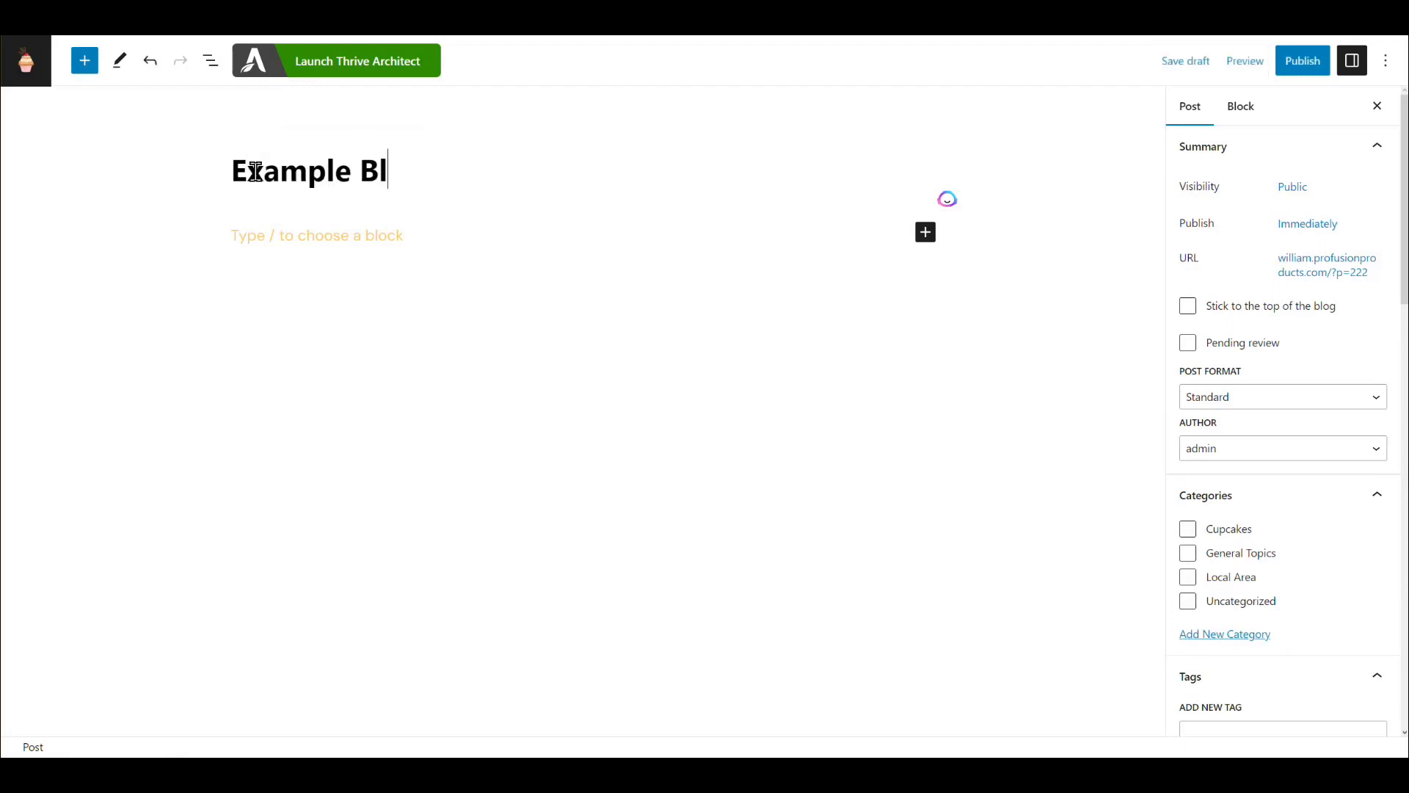
pyautogui.write('og')
pyautogui.click(1190, 529)
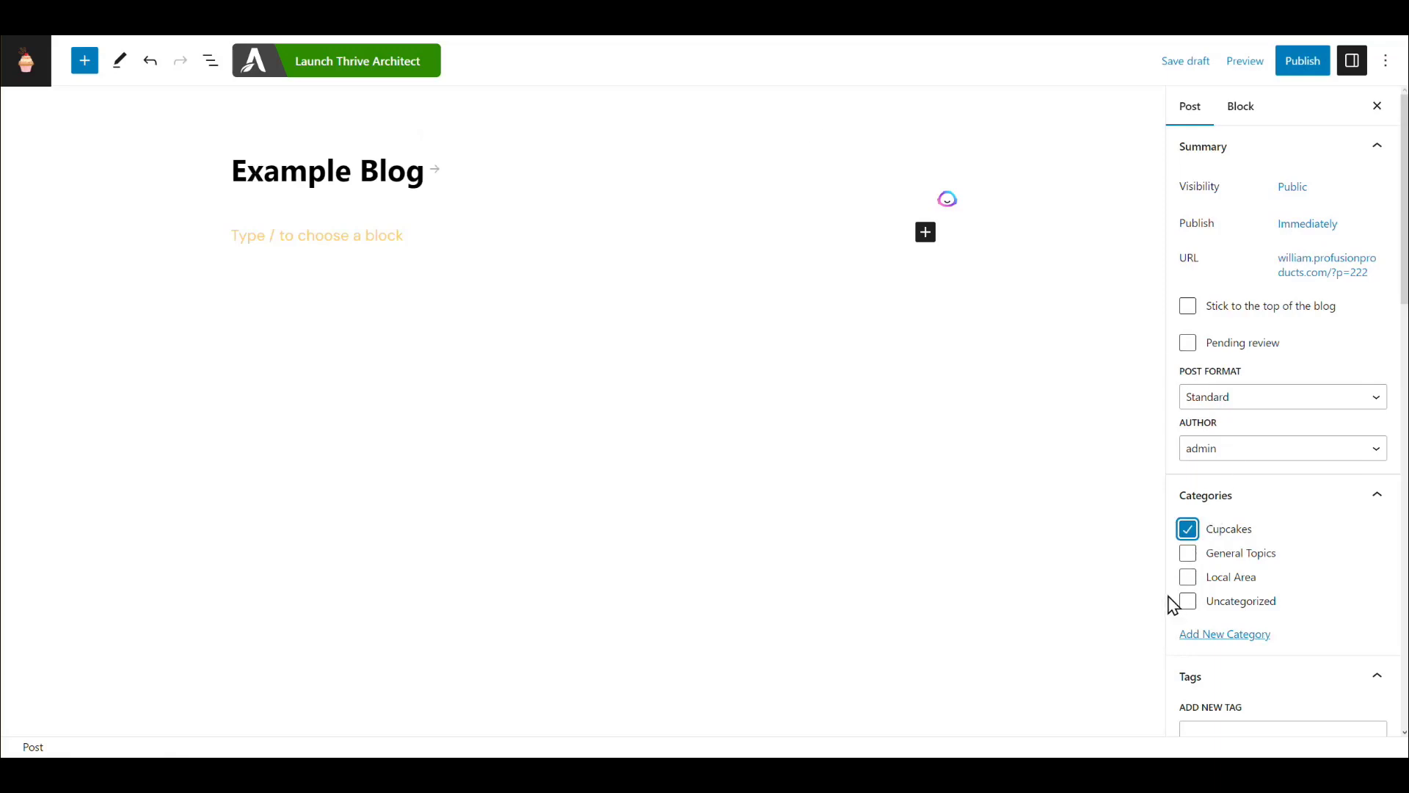
pyautogui.click(1187, 553)
# Set the chocolate-drizzled cupcakes picture from the media library as the post's featured image
pyautogui.scroll(-8, 1247, 366)
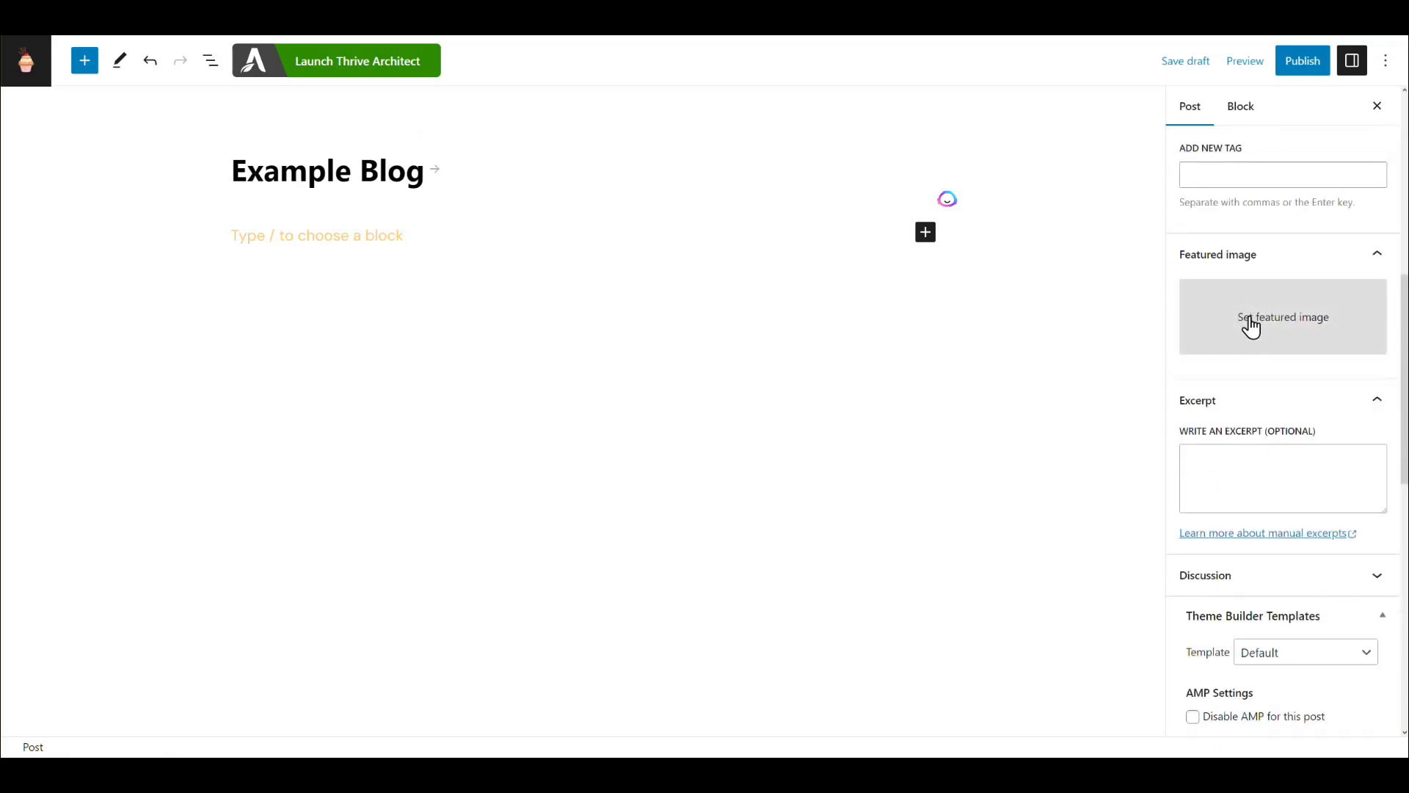
pyautogui.click(1251, 326)
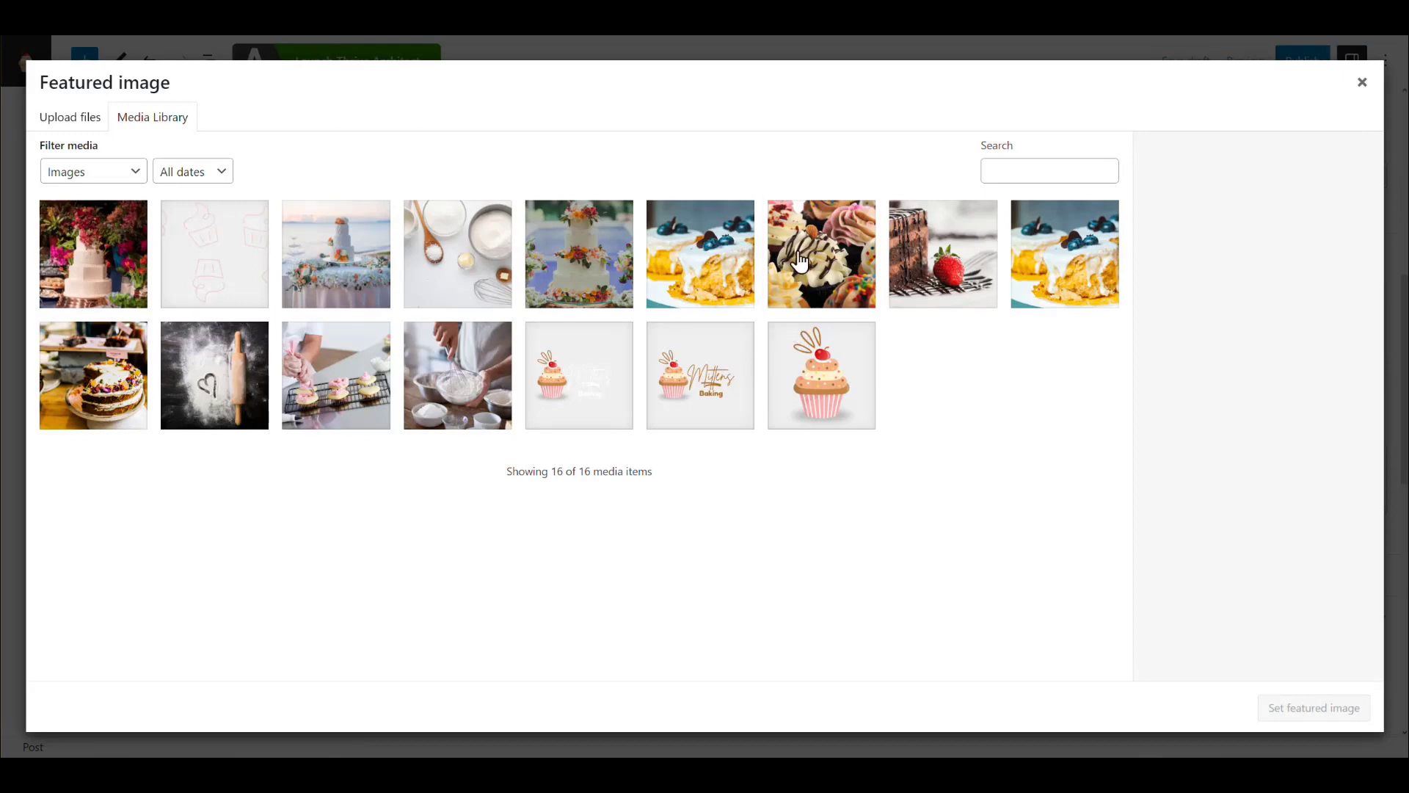
pyautogui.click(799, 261)
pyautogui.click(1310, 708)
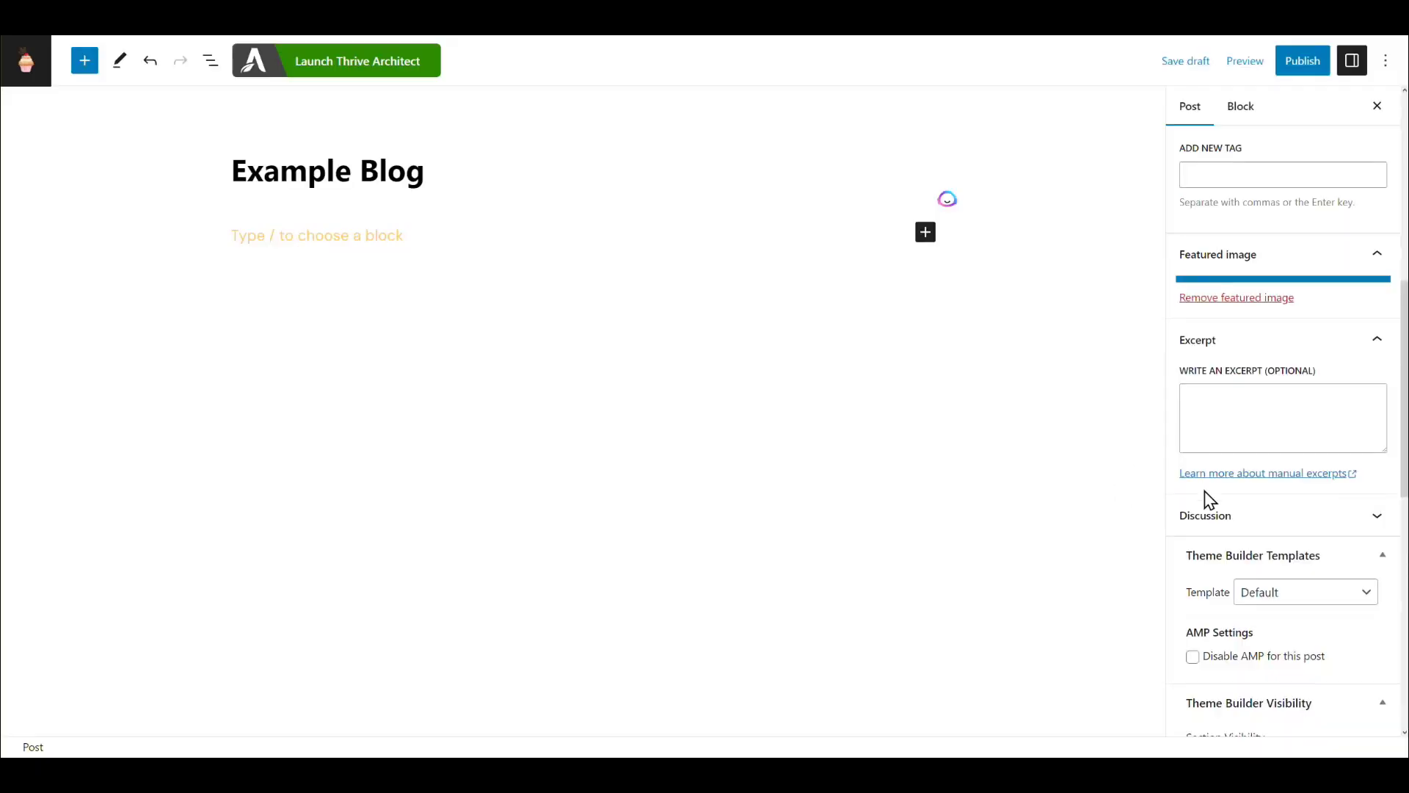
# Write "This is an excerpt." as the post's excerpt
pyautogui.scroll(-3, 1218, 551)
pyautogui.click(1214, 437)
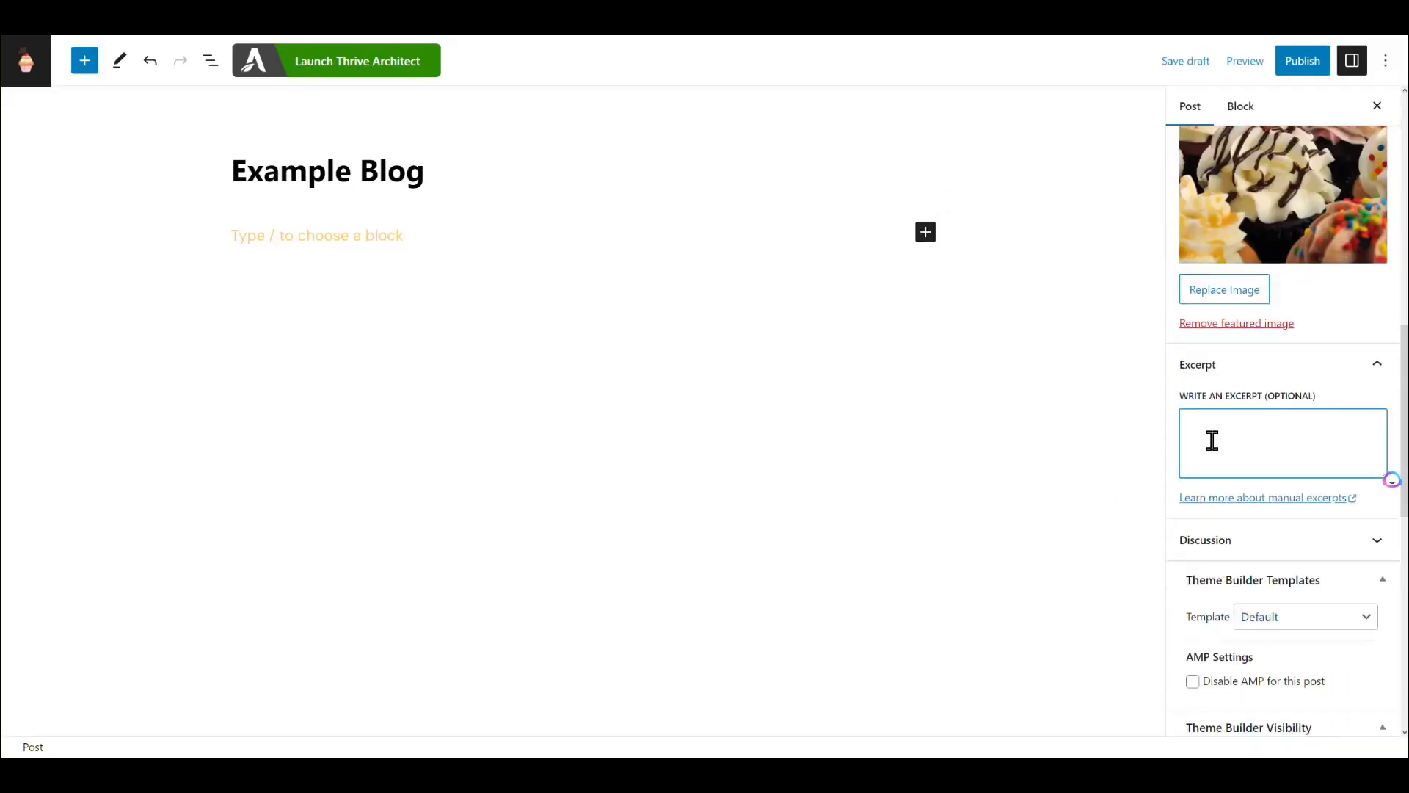
pyautogui.write('This is an excerpt.')
# Save the post as a draft and open it in Thrive Architect, pointing out the title in the header
pyautogui.scroll(10, 1226, 393)
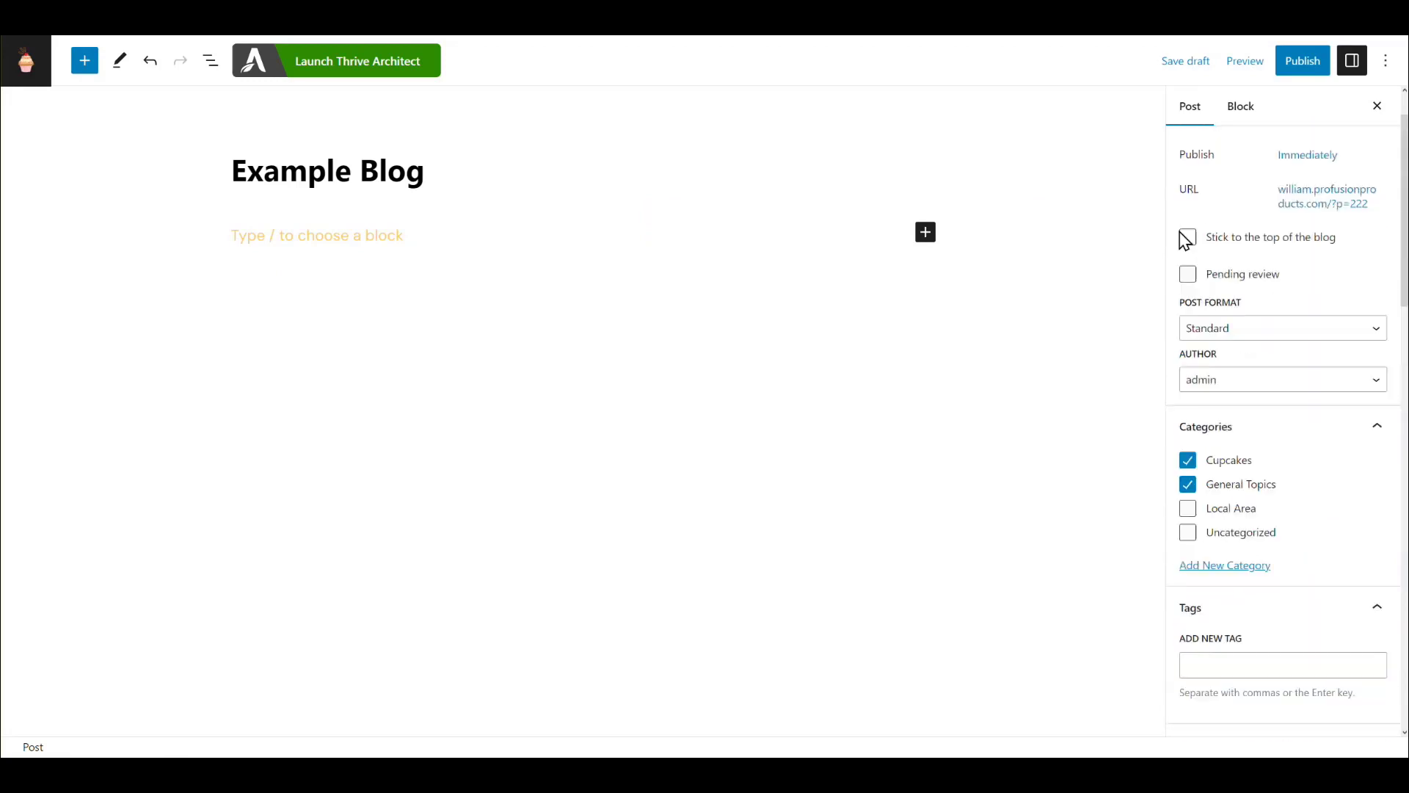
pyautogui.click(1183, 65)
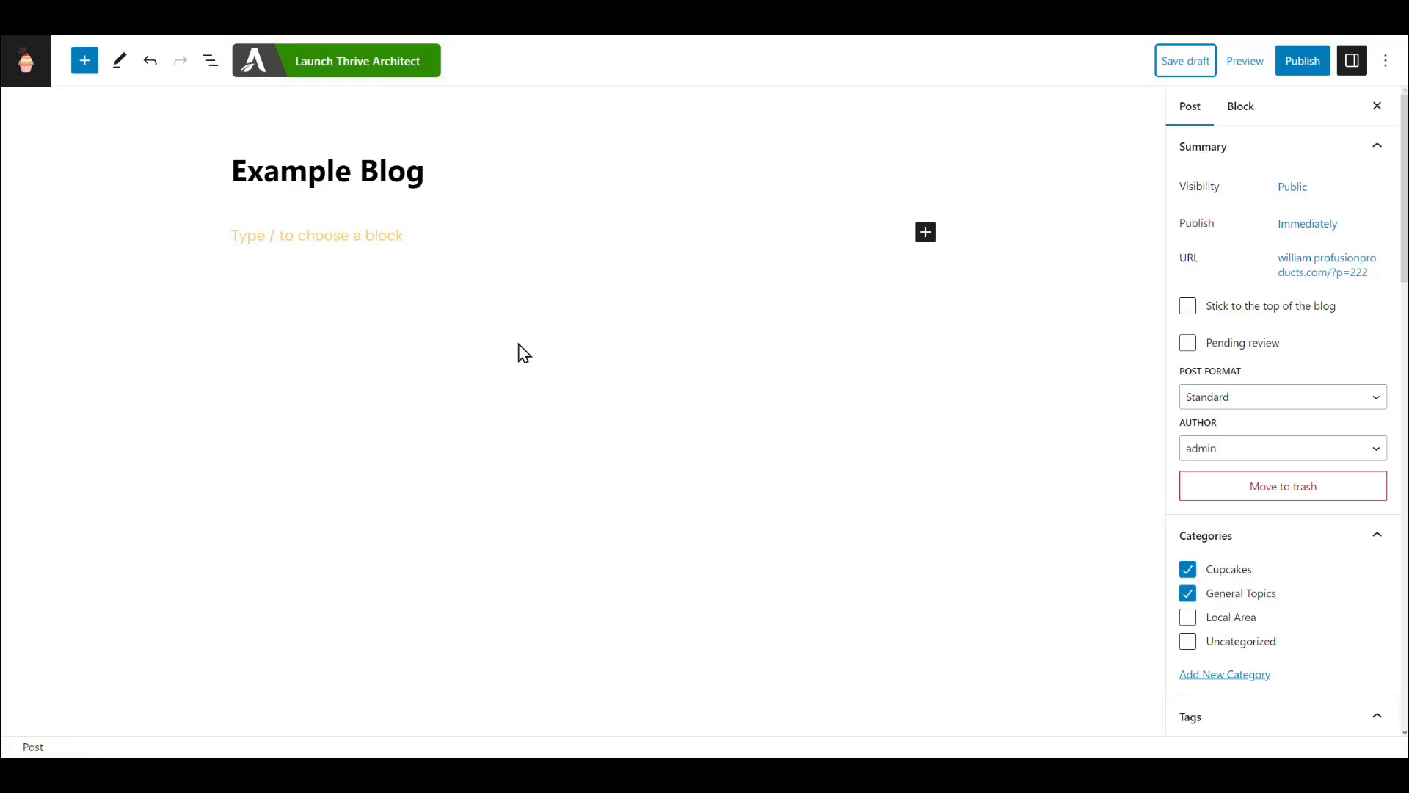
pyautogui.click(368, 71)
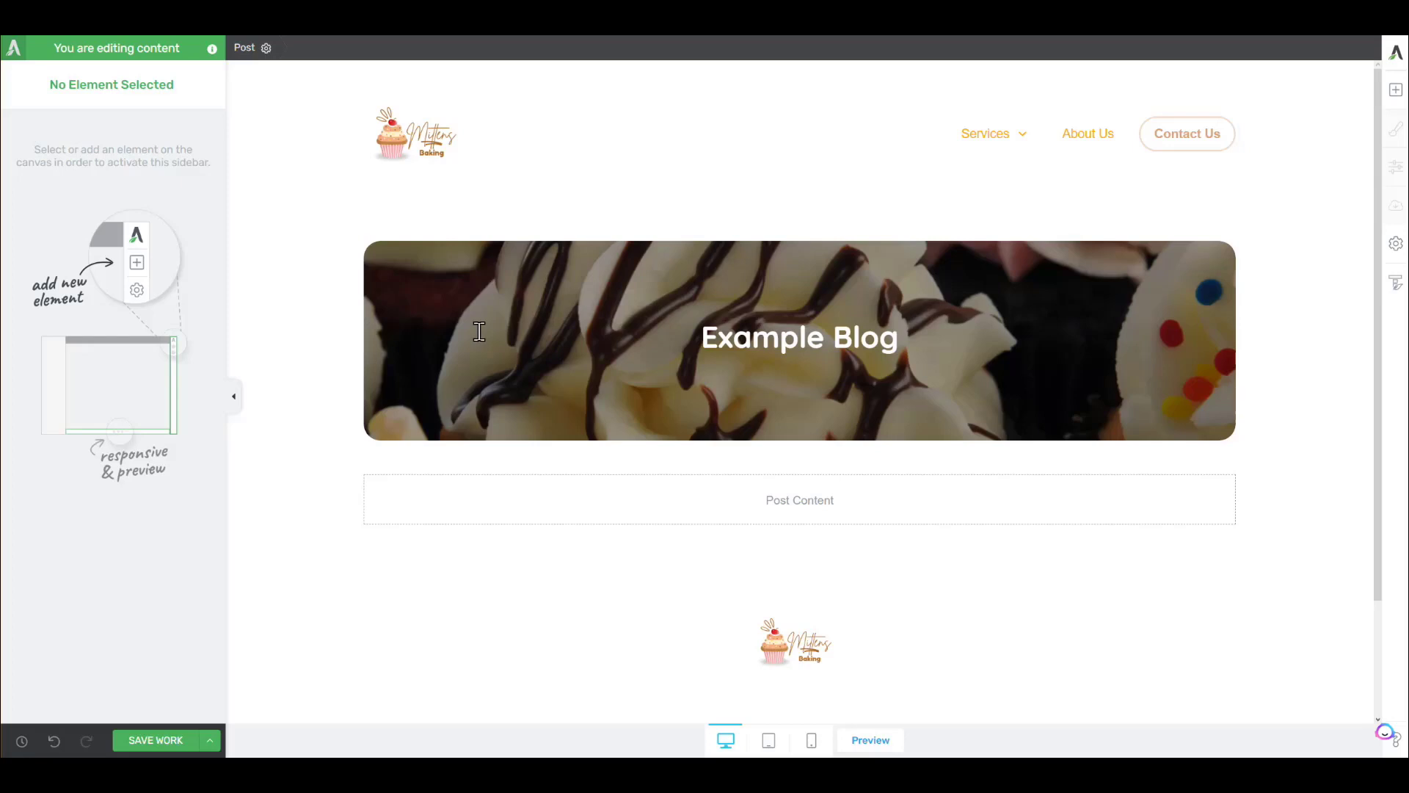
pyautogui.moveTo(688, 338); pyautogui.dragTo(898, 339)
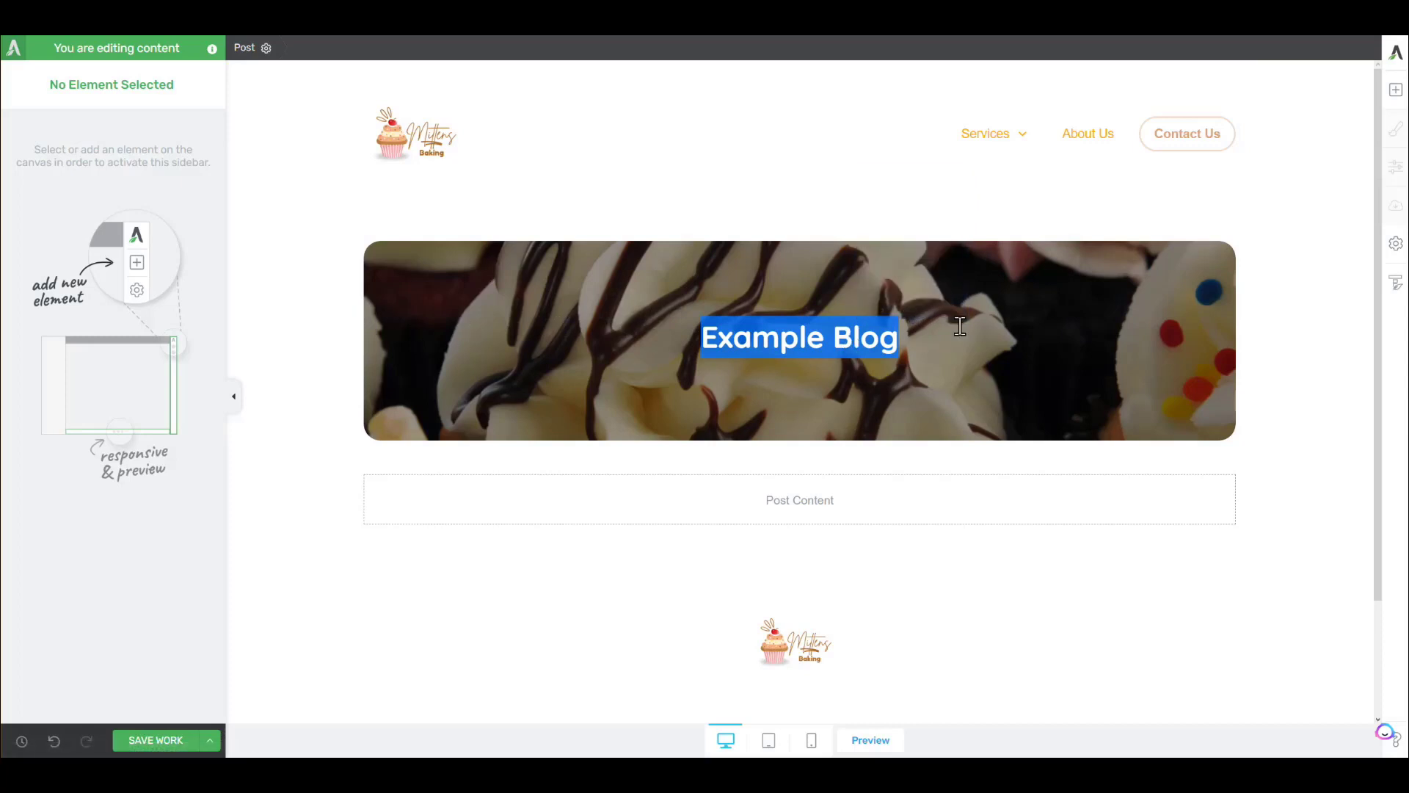
pyautogui.click(624, 325)
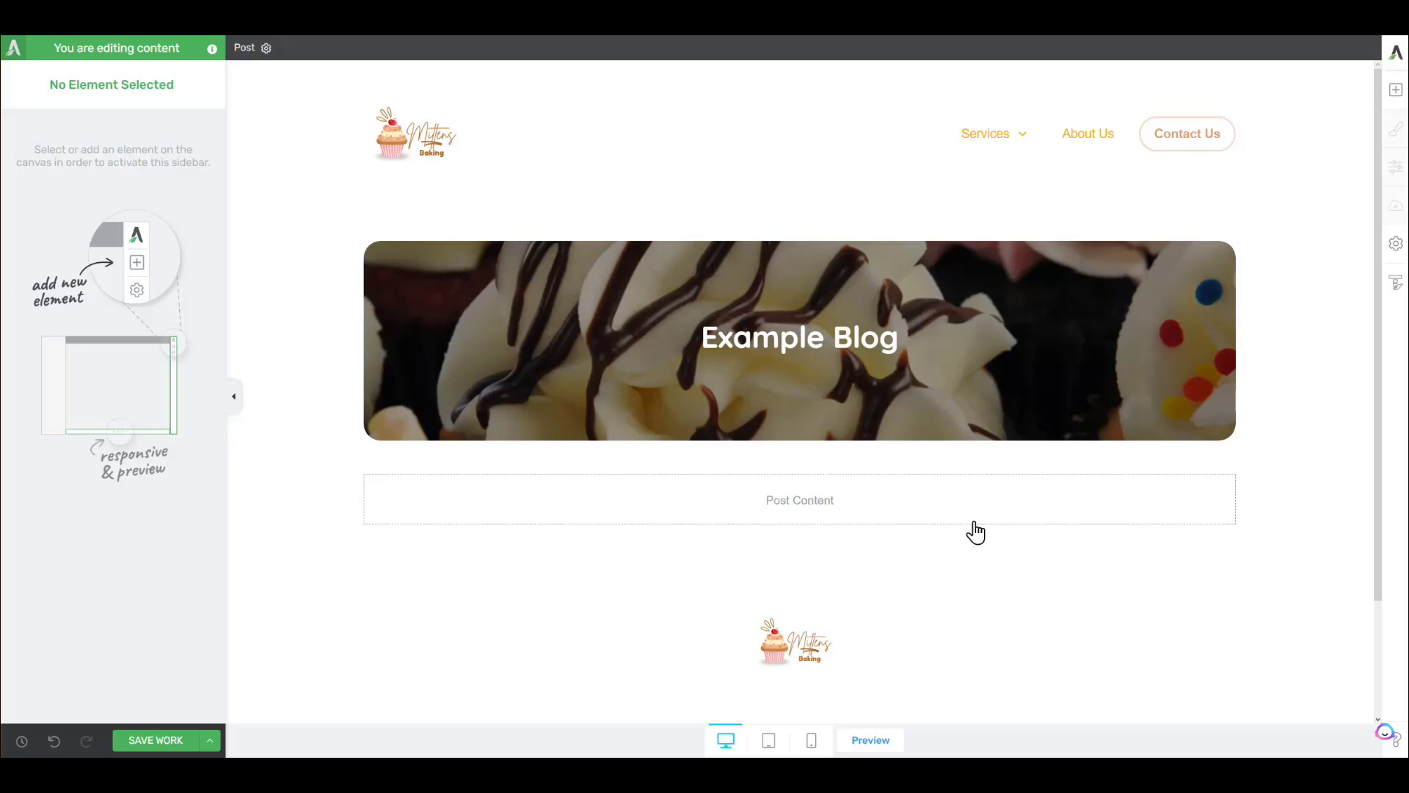
# Add a Text element to the empty post content area below the header
pyautogui.scroll(-1, 1025, 516)
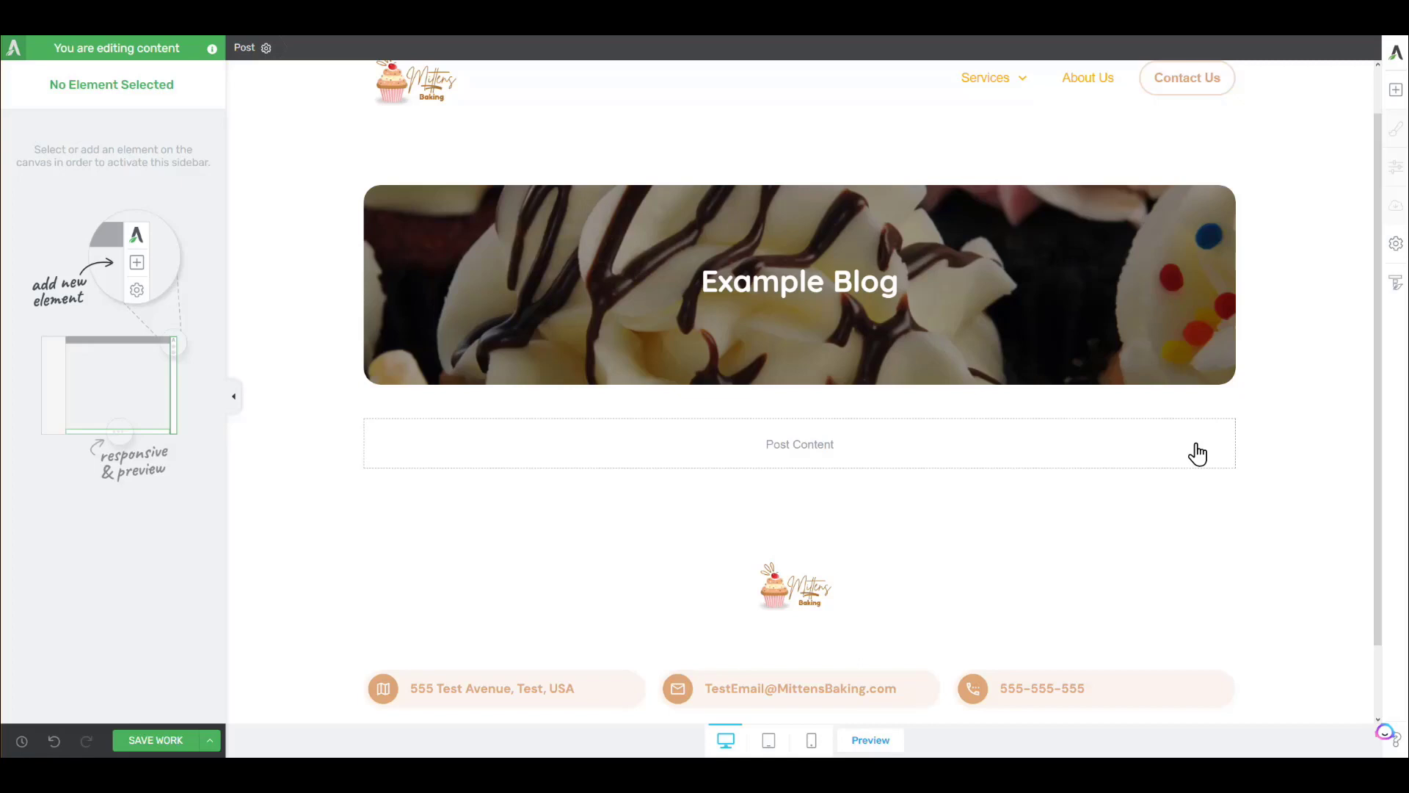
pyautogui.click(1398, 94)
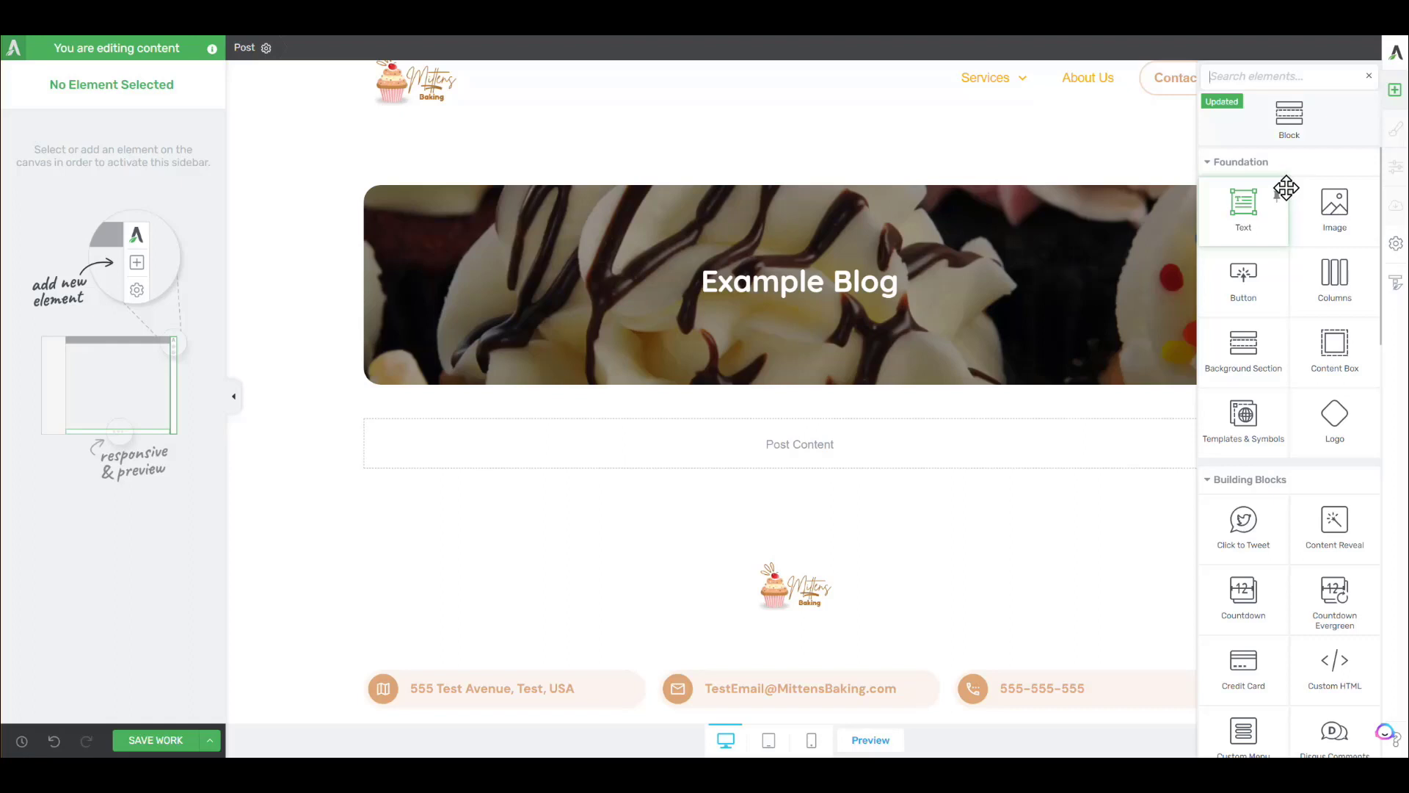
pyautogui.moveTo(1280, 201); pyautogui.dragTo(698, 442)
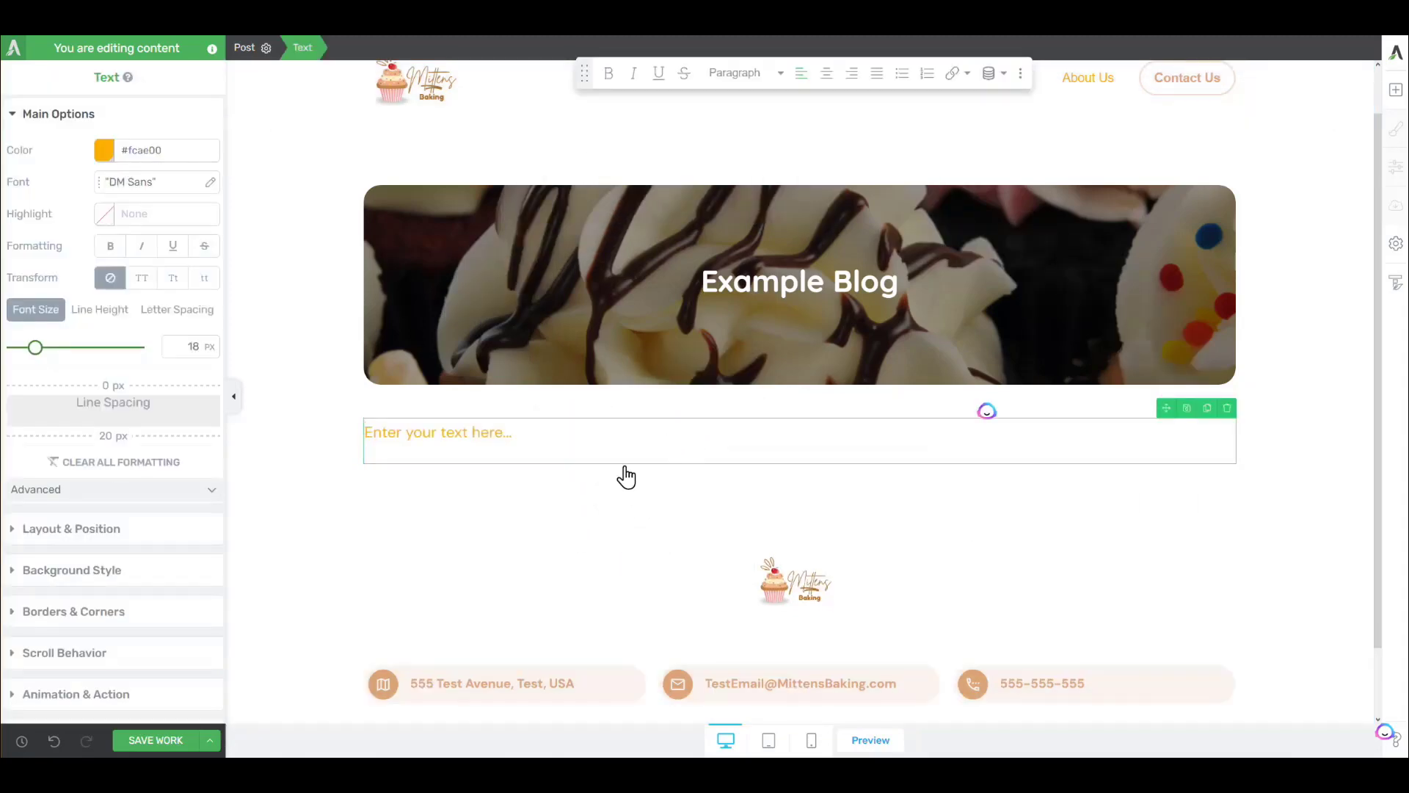
# Add an Image element to the right of the text element, using the blueberry cake picture Mittens-Baking-Picture-5-1.png from the media library
pyautogui.click(1395, 89)
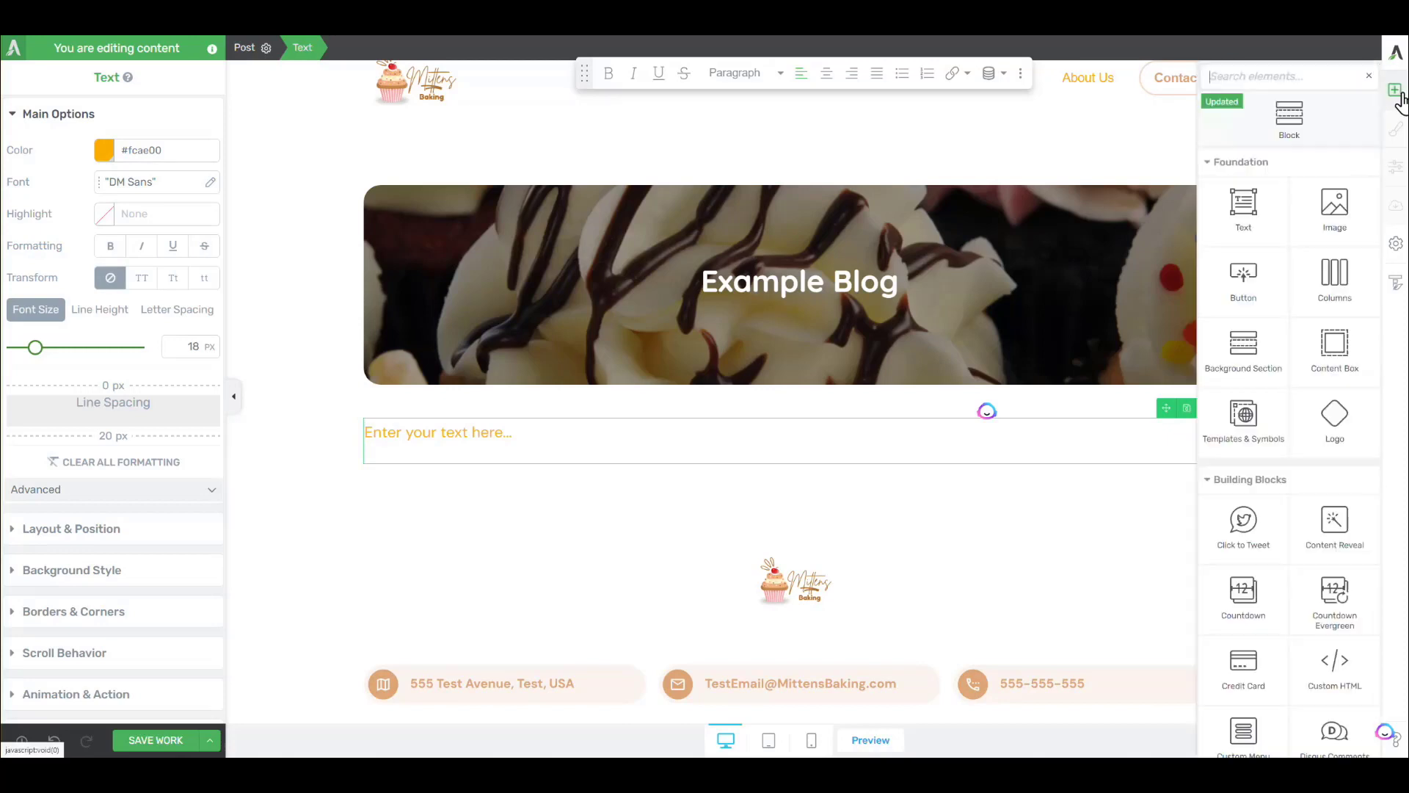
pyautogui.moveTo(1333, 207); pyautogui.dragTo(1223, 449)
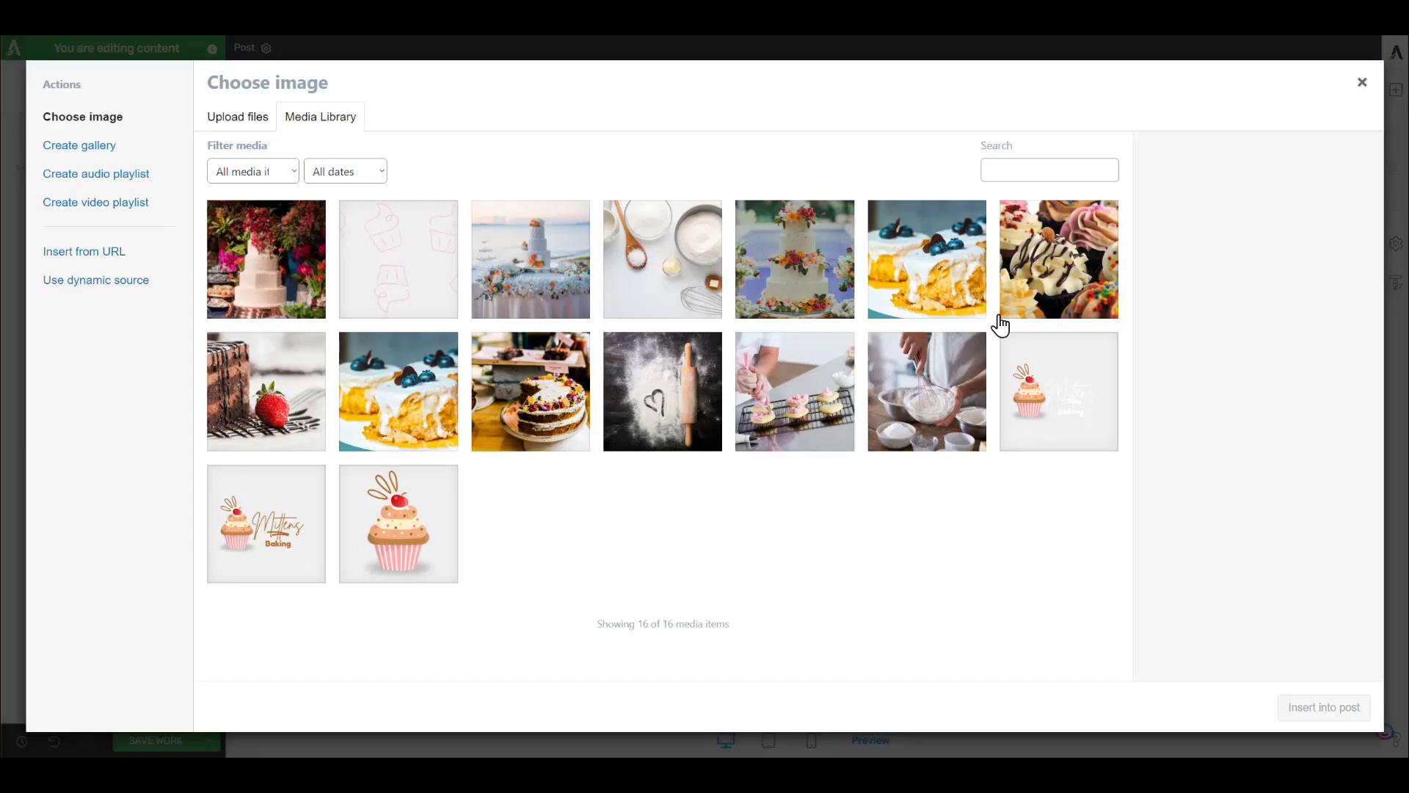
pyautogui.click(921, 268)
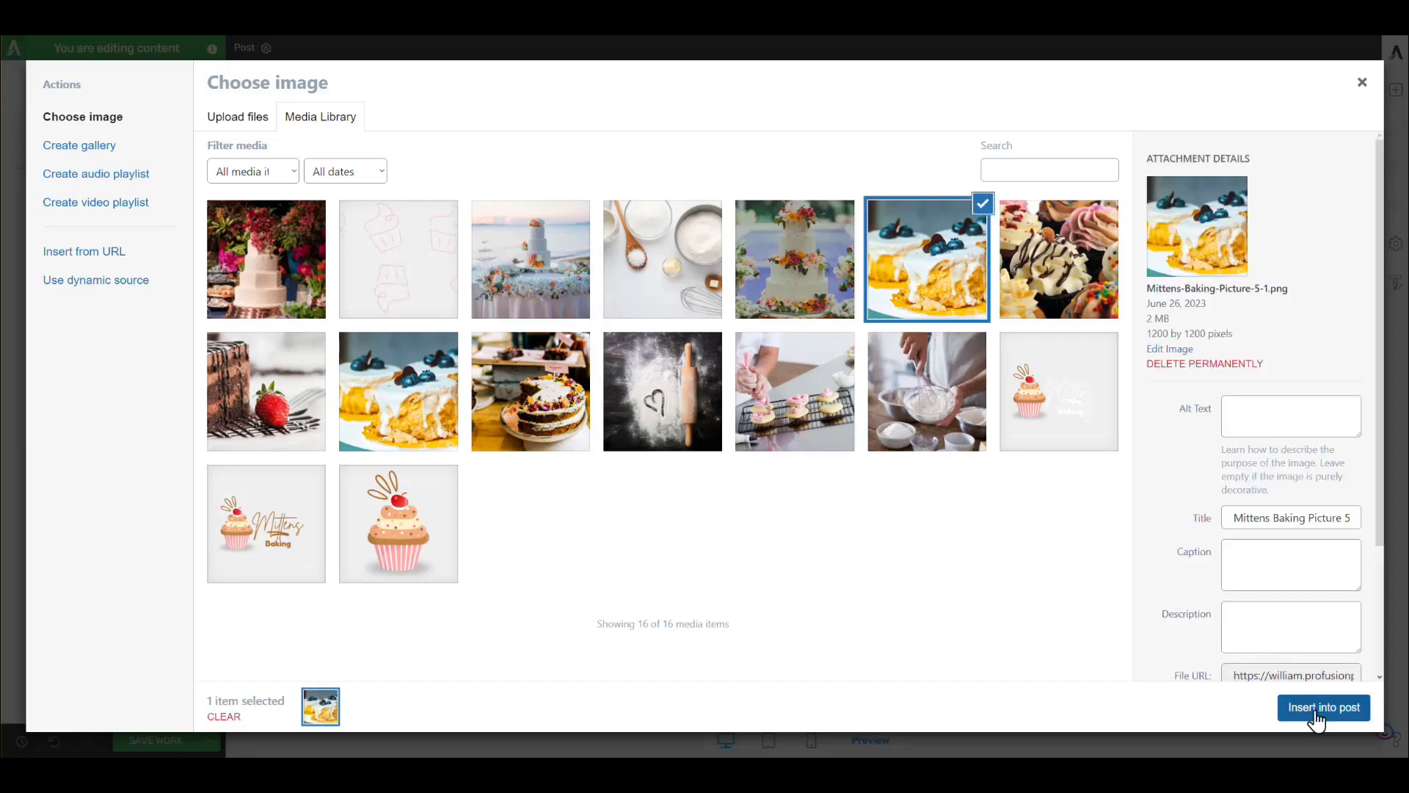
pyautogui.click(1324, 707)
pyautogui.scroll(-4, 947, 389)
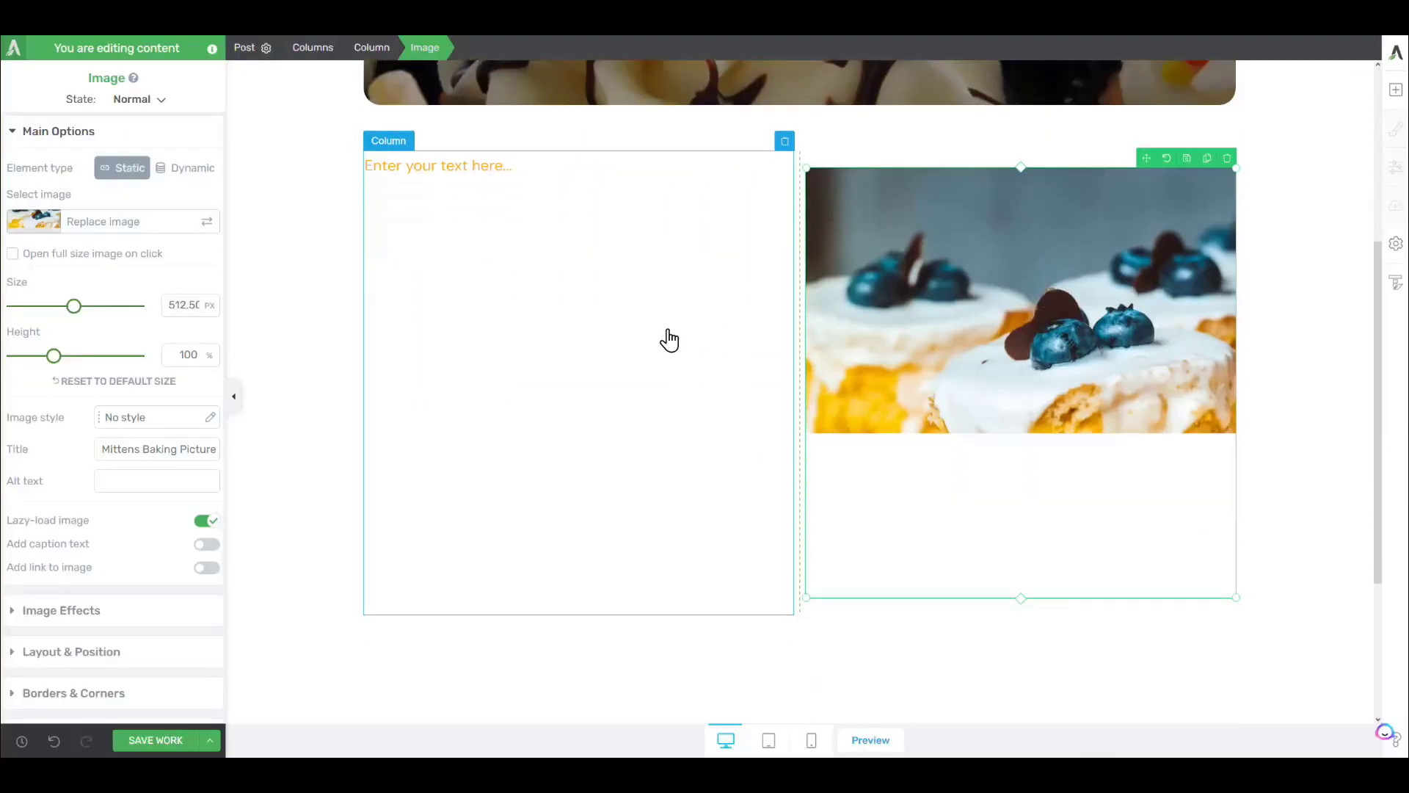
pyautogui.scroll(1, 1251, 221)
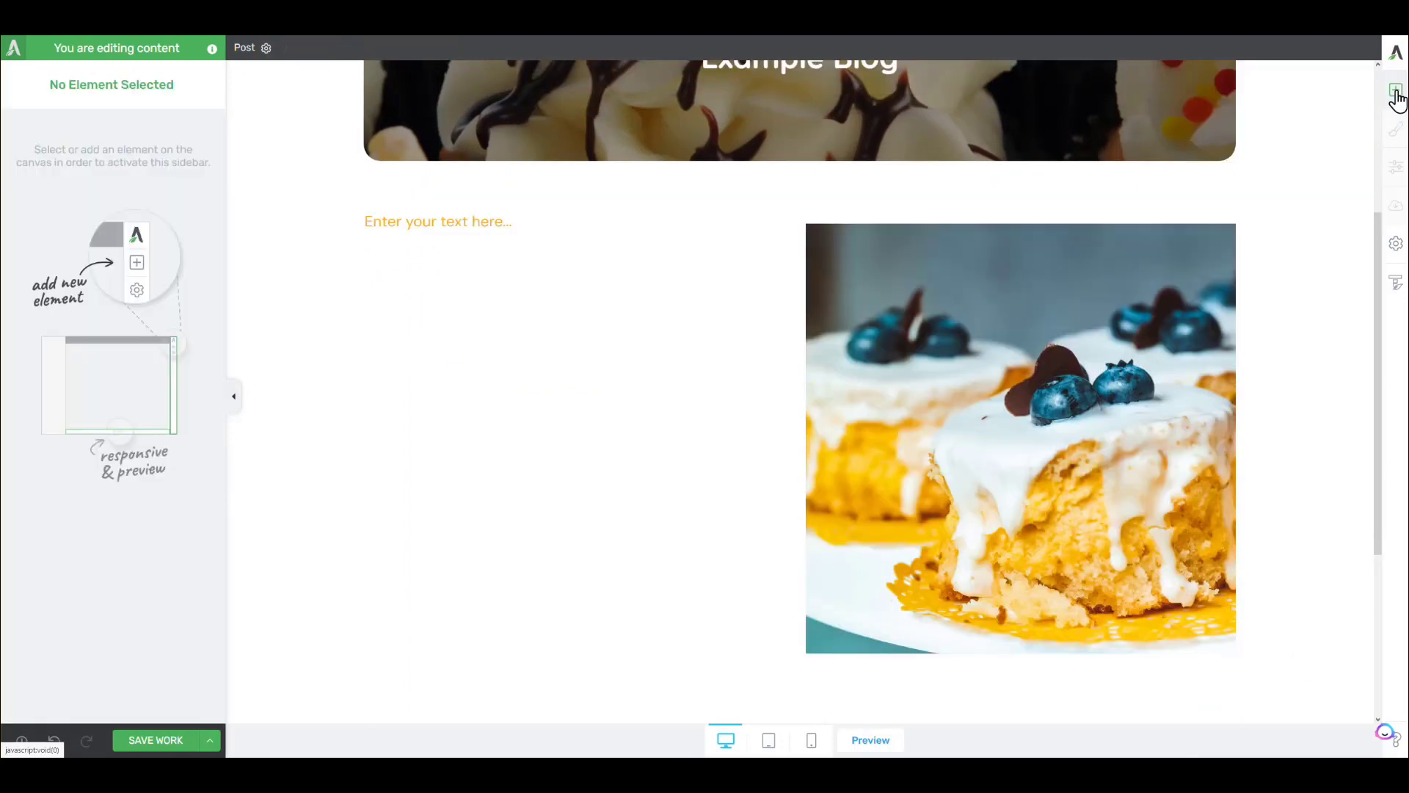
# Add a Heading 2 text element above the columns reading "The Advantages of Cooking with Mittens Baking"
pyautogui.click(1395, 90)
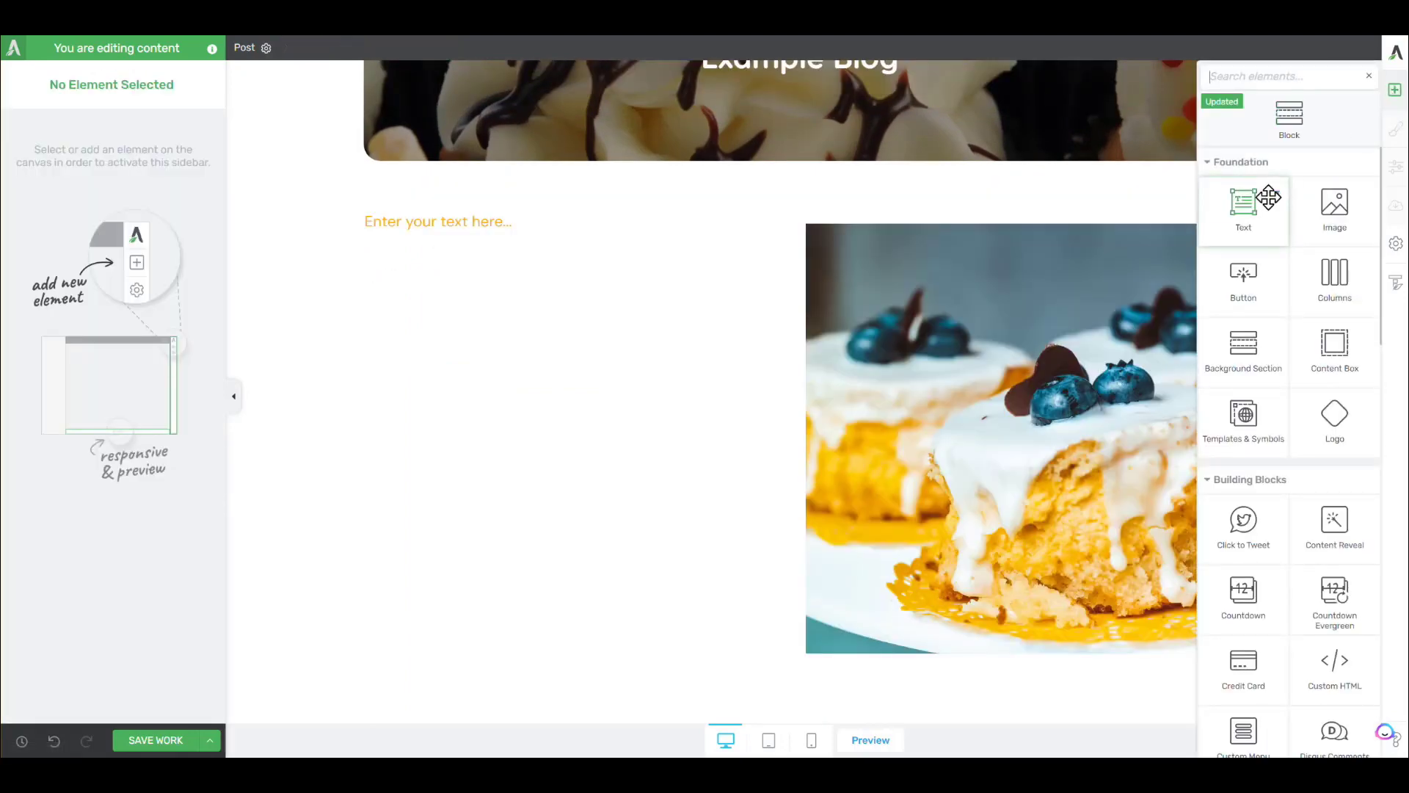
pyautogui.moveTo(1255, 198); pyautogui.dragTo(830, 209)
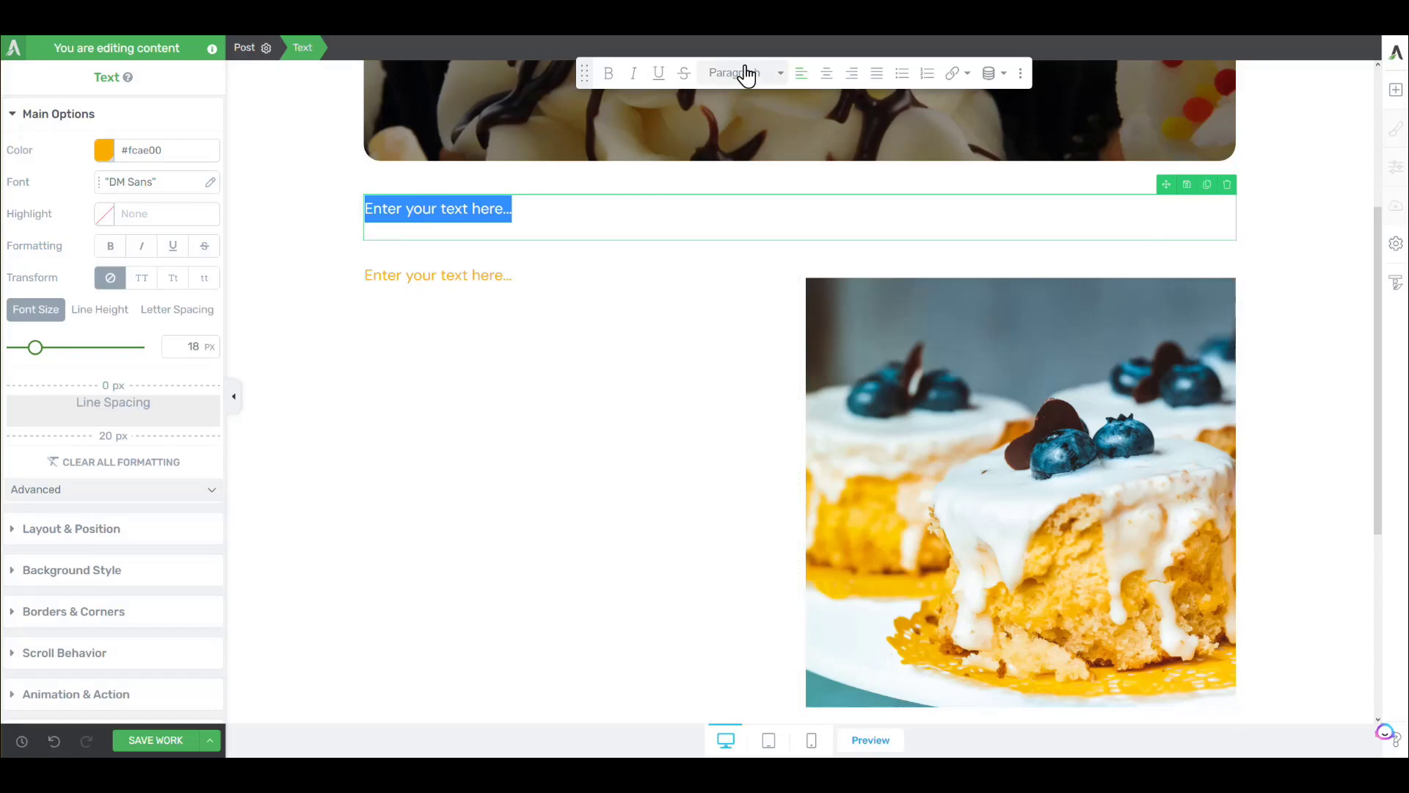
pyautogui.click(775, 87)
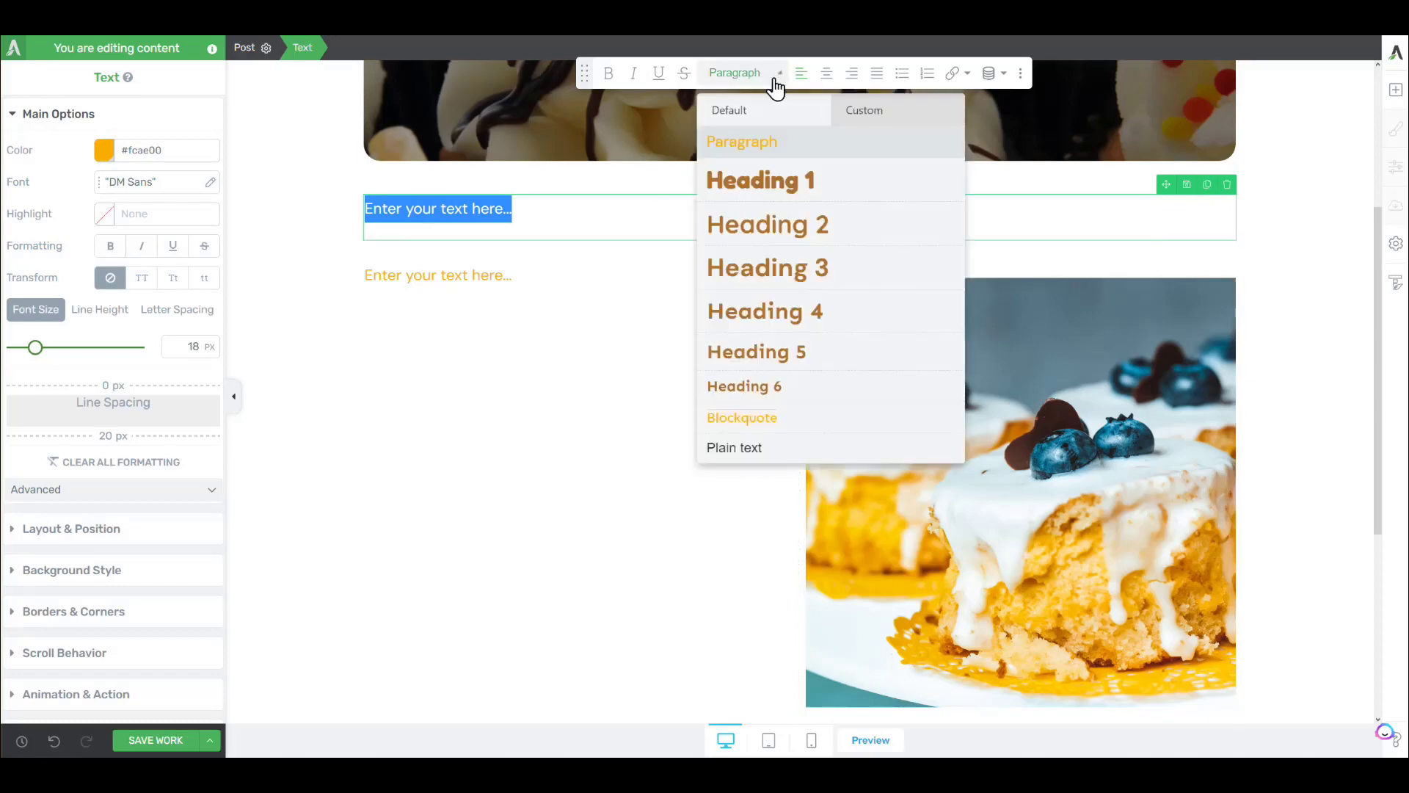
pyautogui.click(772, 226)
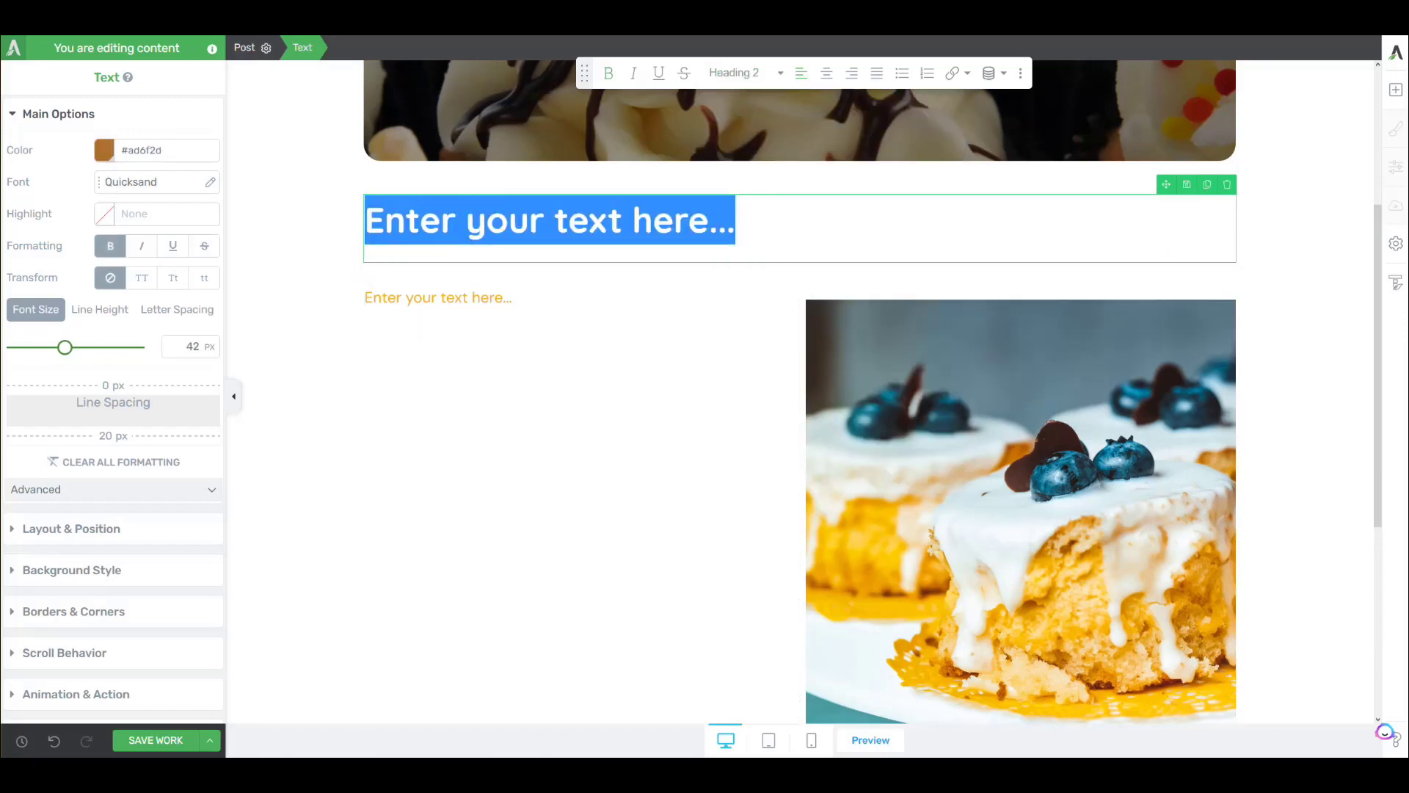
pyautogui.hotkey('alt', 'Tab')
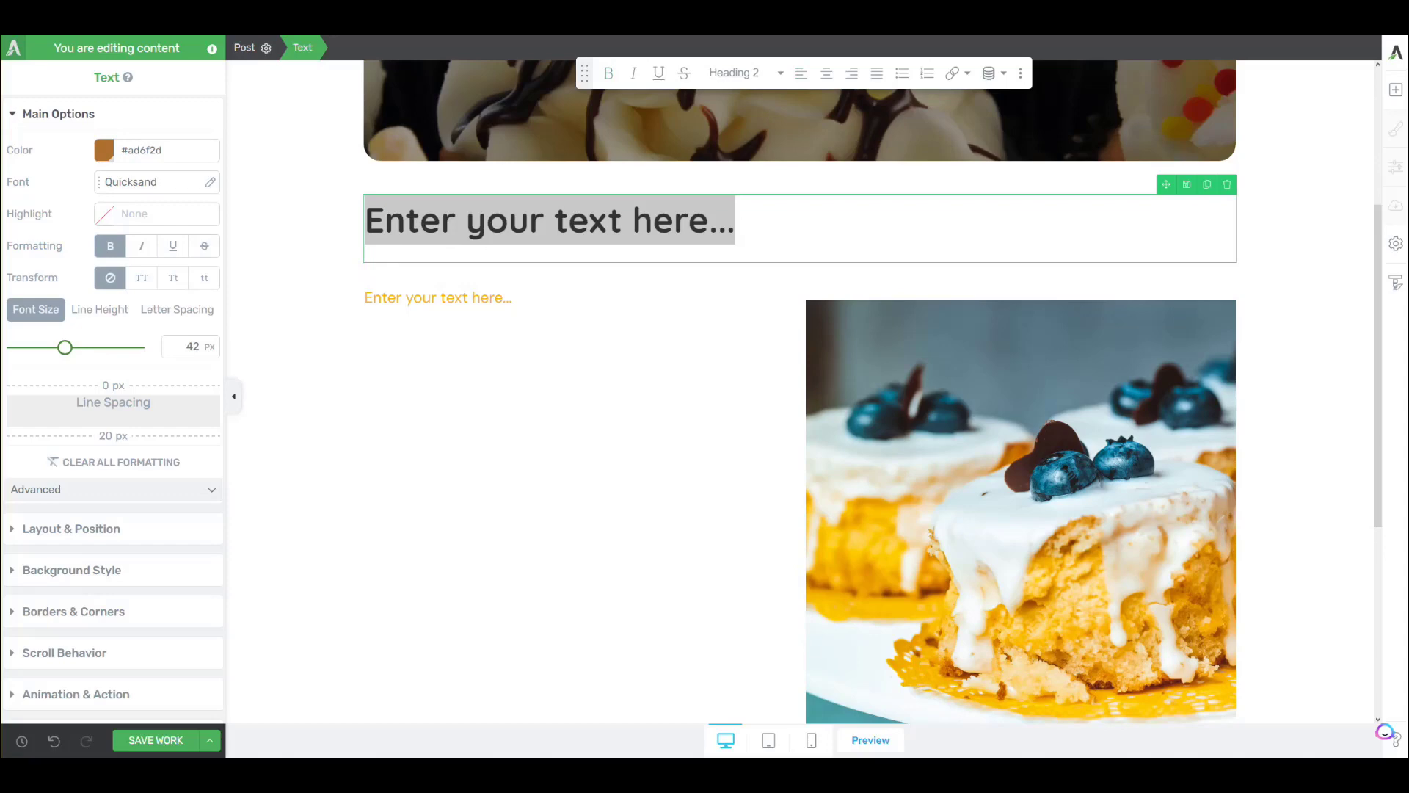
pyautogui.hotkey('alt', 'Tab')
pyautogui.write('The Advantages of Cooking with Mittens Baking')
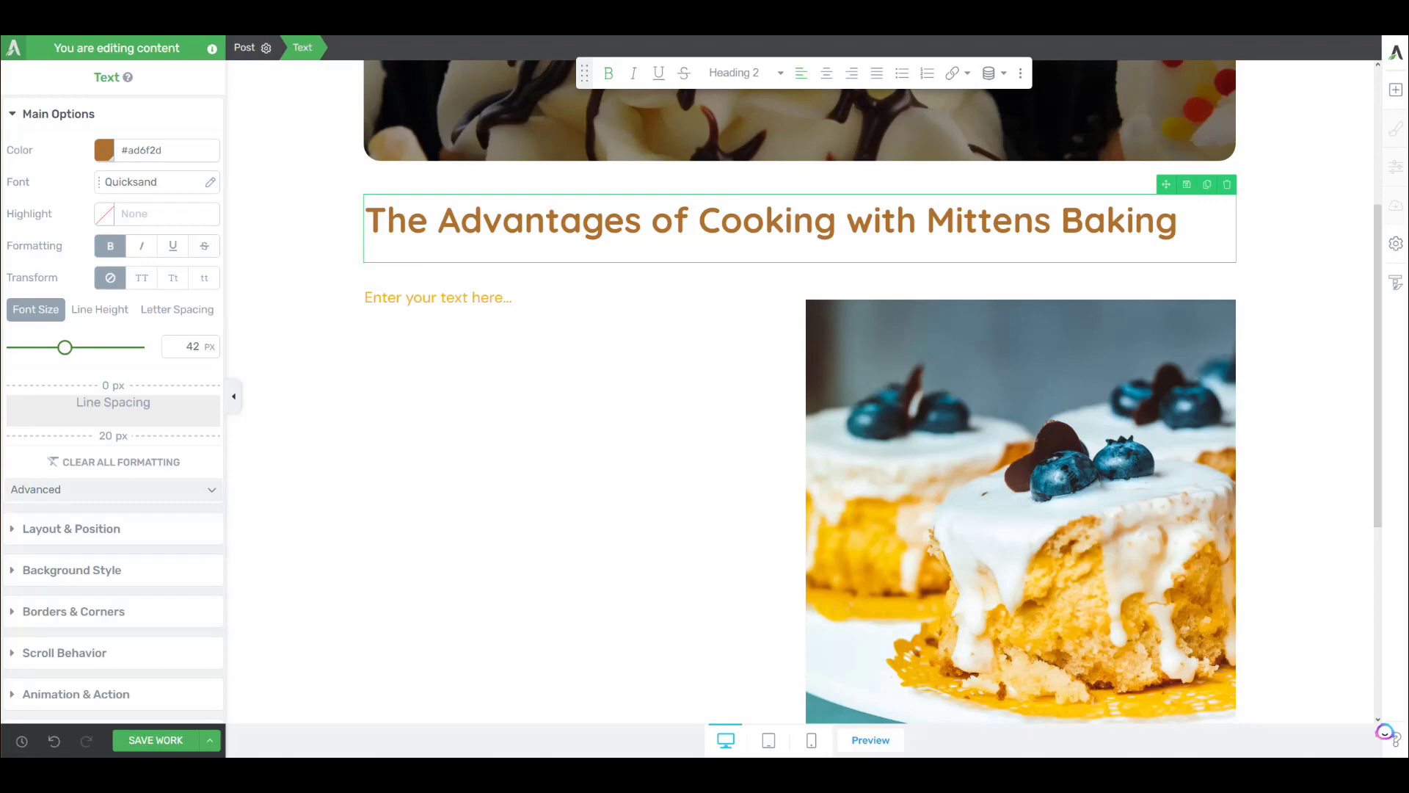
# Replace the placeholder beside the image with the cookie paragraph running from "Freshly-baked cookies are one of life's greatest pleasures" to "try something new!"
pyautogui.click(510, 298)
pyautogui.tripleClick(509, 299)
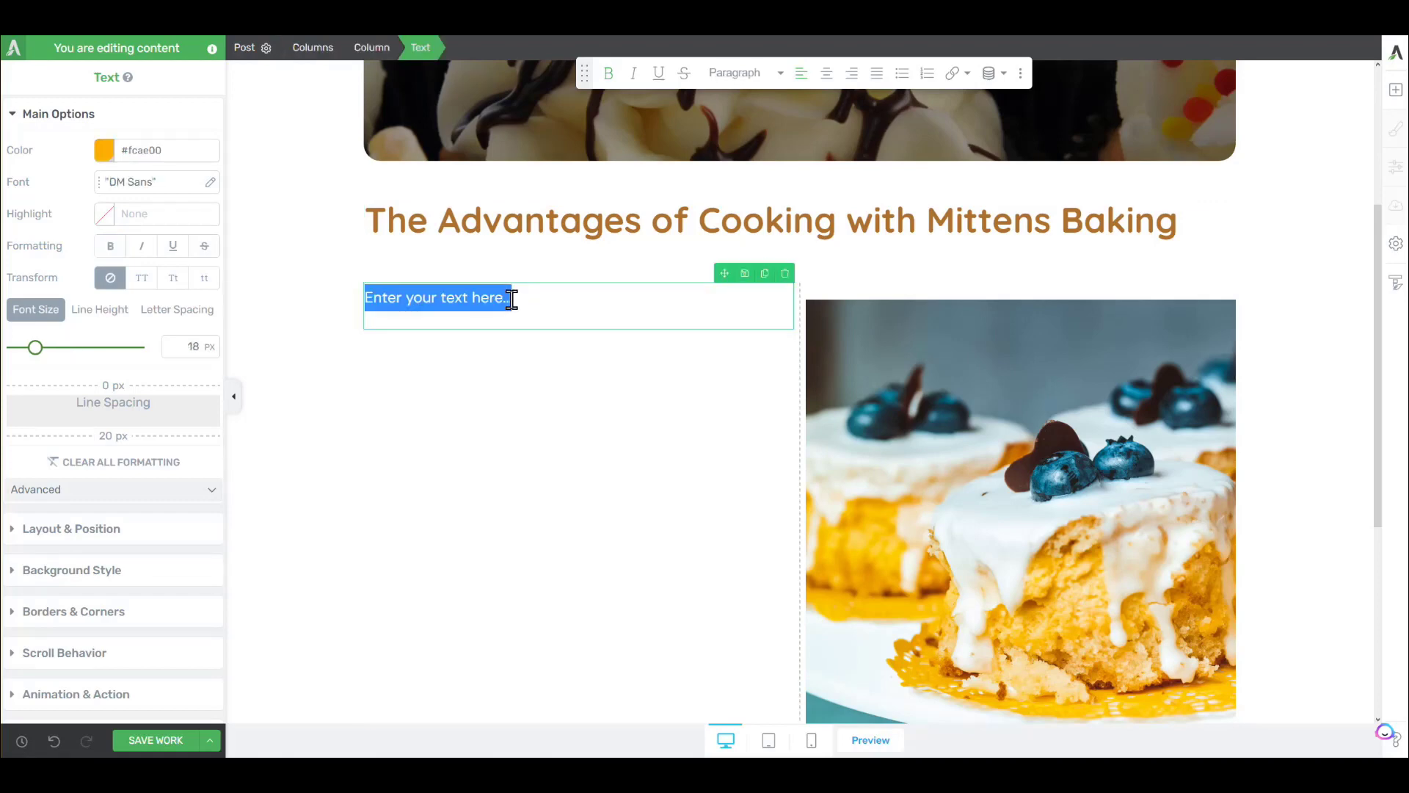
pyautogui.write('Freshly-baked cookies are one of life’s greatest pleasures. Profusion products offers a wide variety of tasty cookie products that will make your mouth water and please any discerning palate. Our cookies come in a variety of flavors including chocolate chip, peanut butter, and oatmeal raisin. They are all hand-made with the highest quality ingredients to ensure deliciousness in every bite. Whether you’re catering an event or just looking for a special treat, our products are sure to make any occasion special. Take a look at our selection today and try something new!')
pyautogui.scroll(1, 560, 459)
pyautogui.scroll(-1, 504, 528)
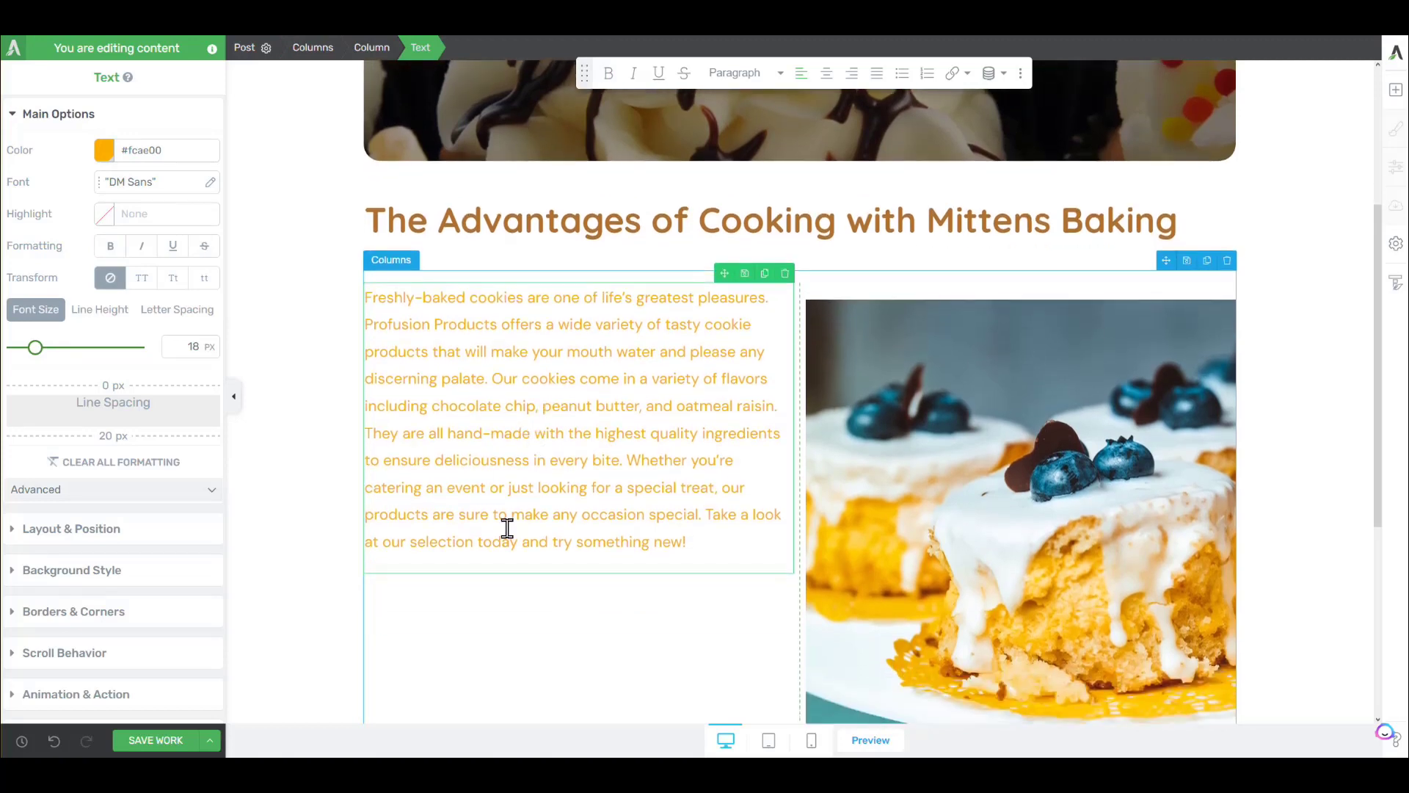
# Split the cookie text into two paragraphs before "Whether you're catering an event", without an empty line between them
pyautogui.click(630, 463)
pyautogui.press('Return')
pyautogui.press('Return')
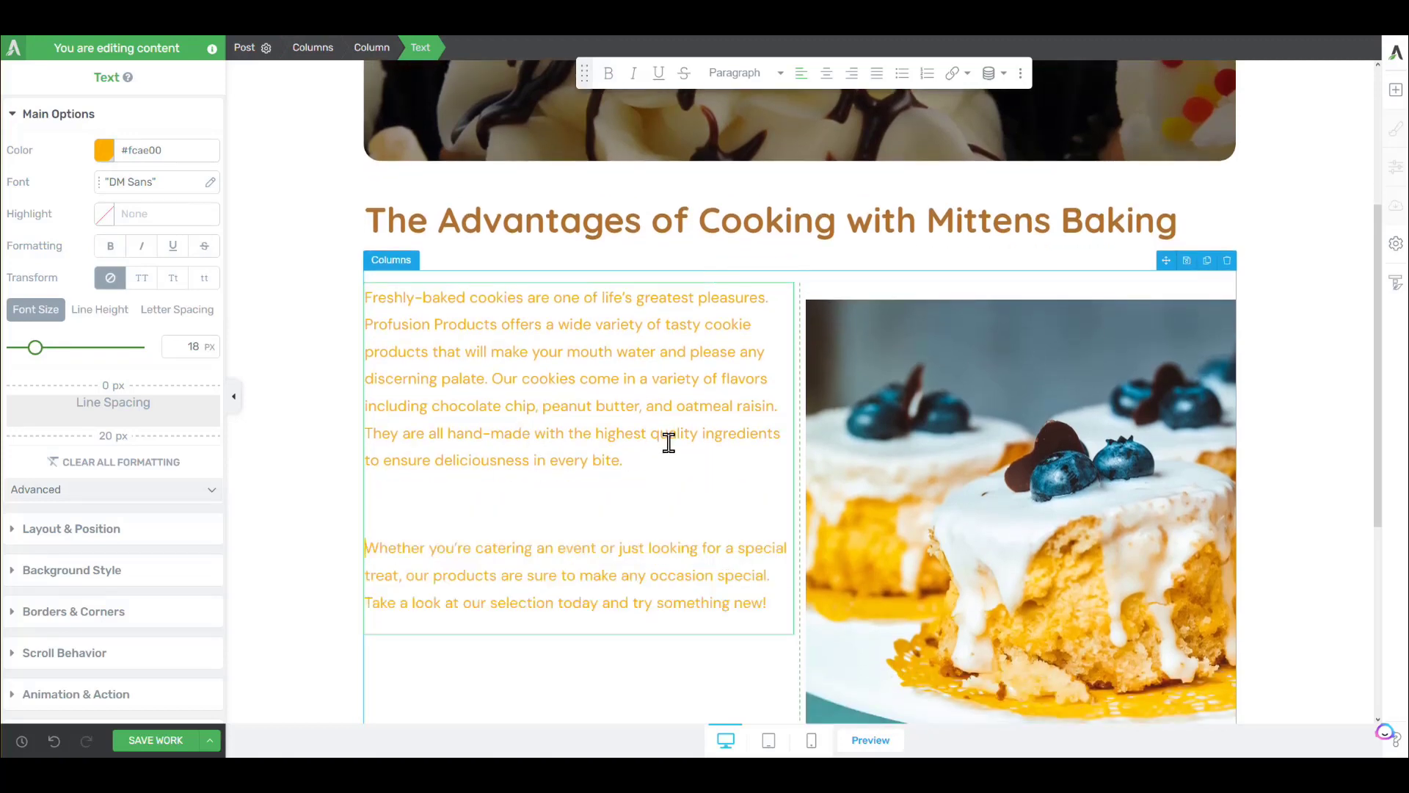
pyautogui.press('BackSpace')
pyautogui.scroll(-1, 669, 441)
pyautogui.scroll(2, 654, 384)
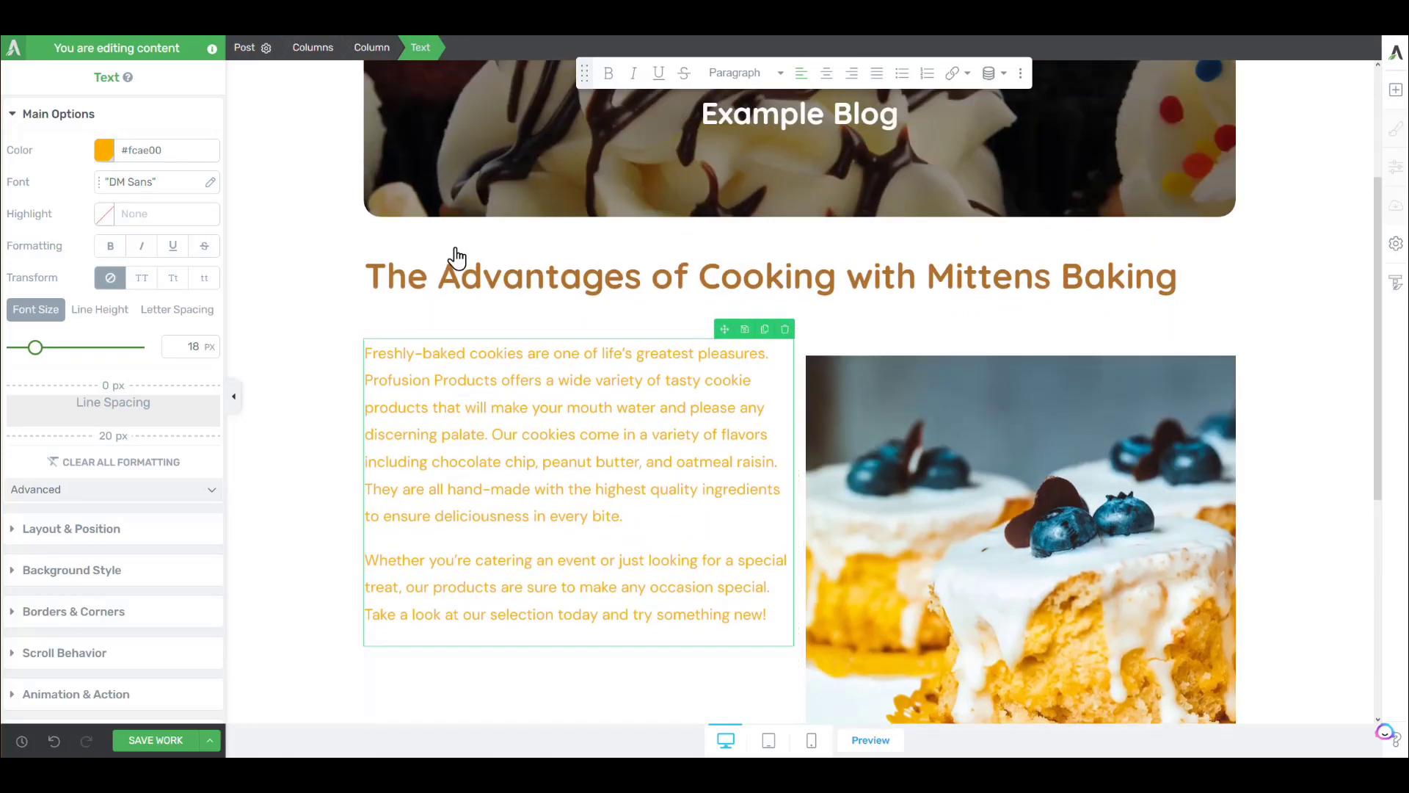
pyautogui.scroll(-1, 301, 286)
pyautogui.click(288, 257)
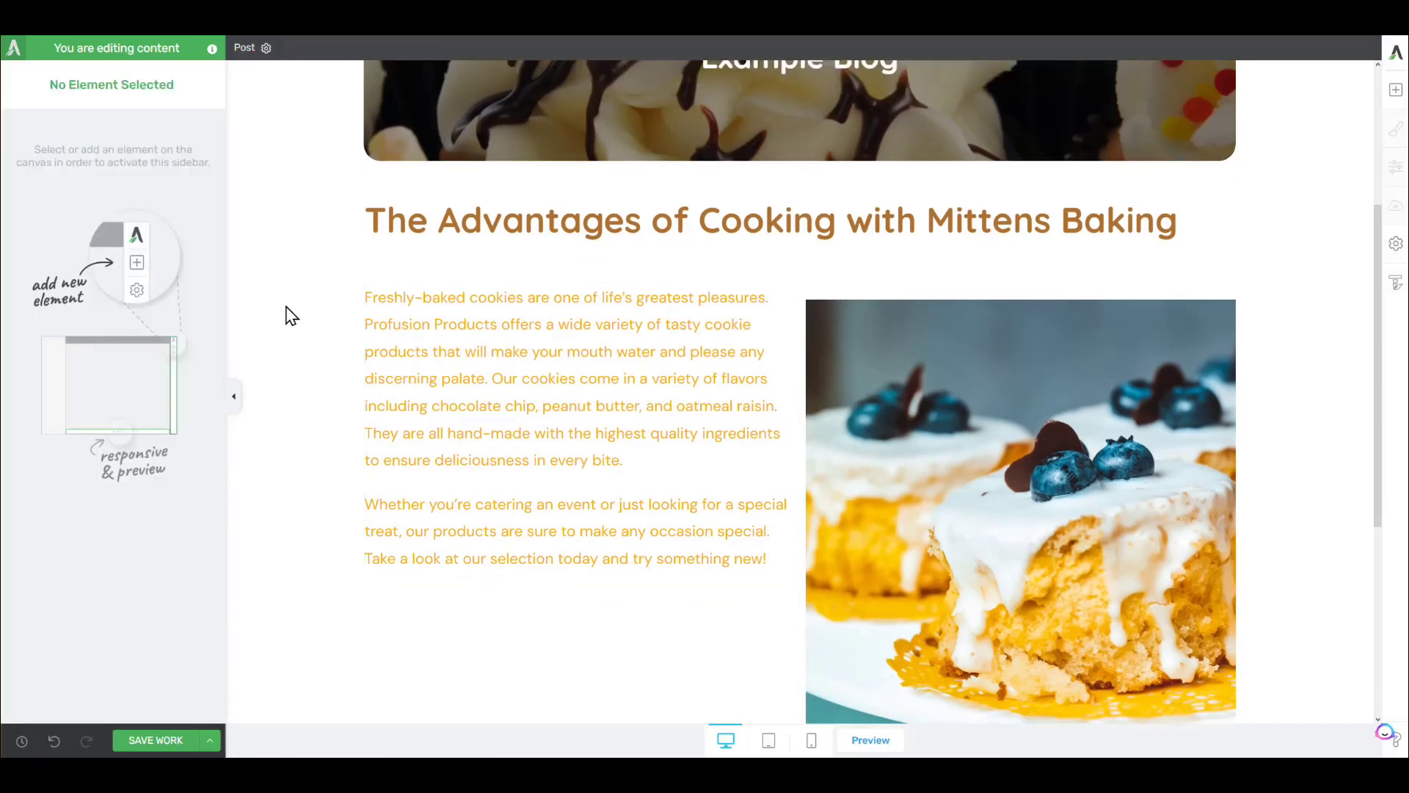
# Shrink the blueberry cake image to a size of 360 px
pyautogui.scroll(-1, 863, 492)
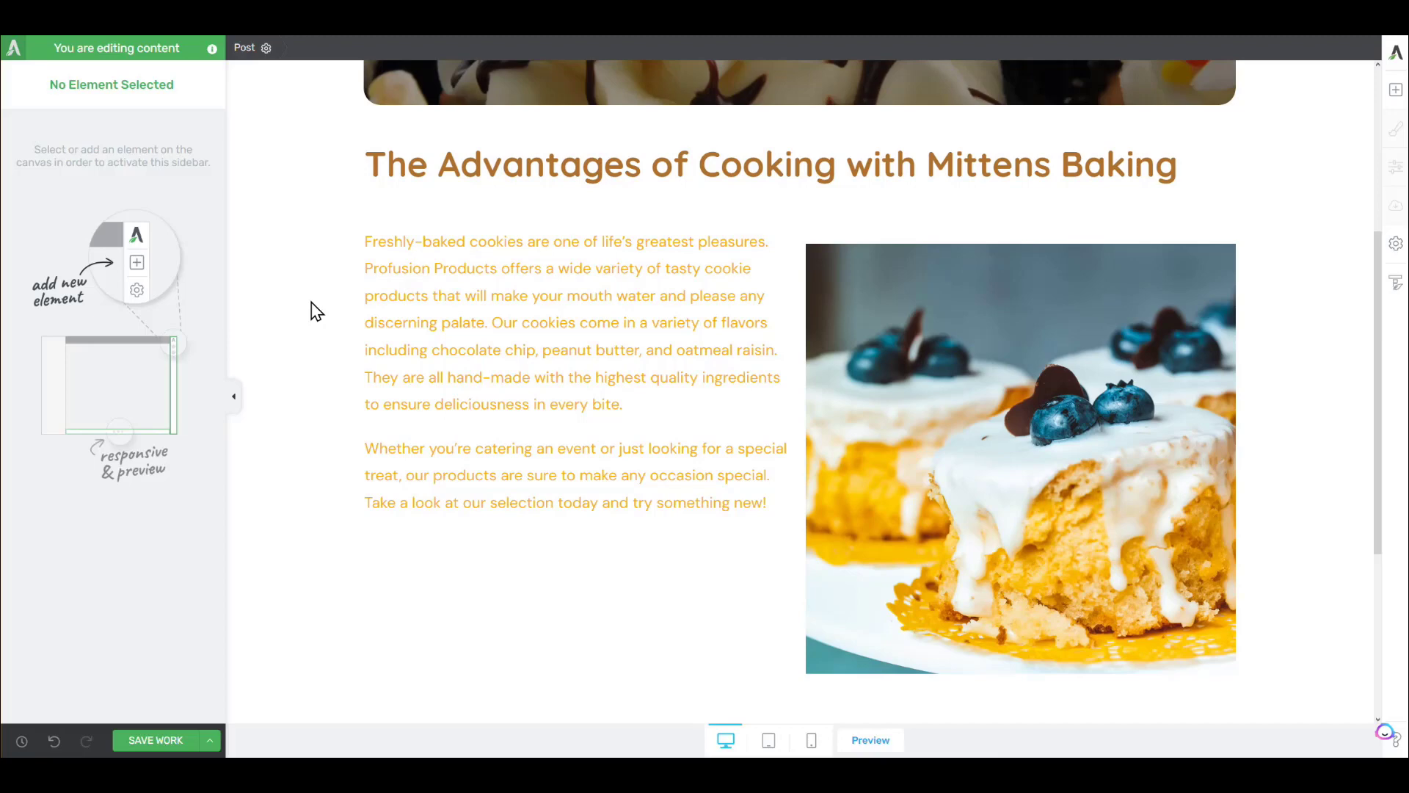
pyautogui.click(895, 385)
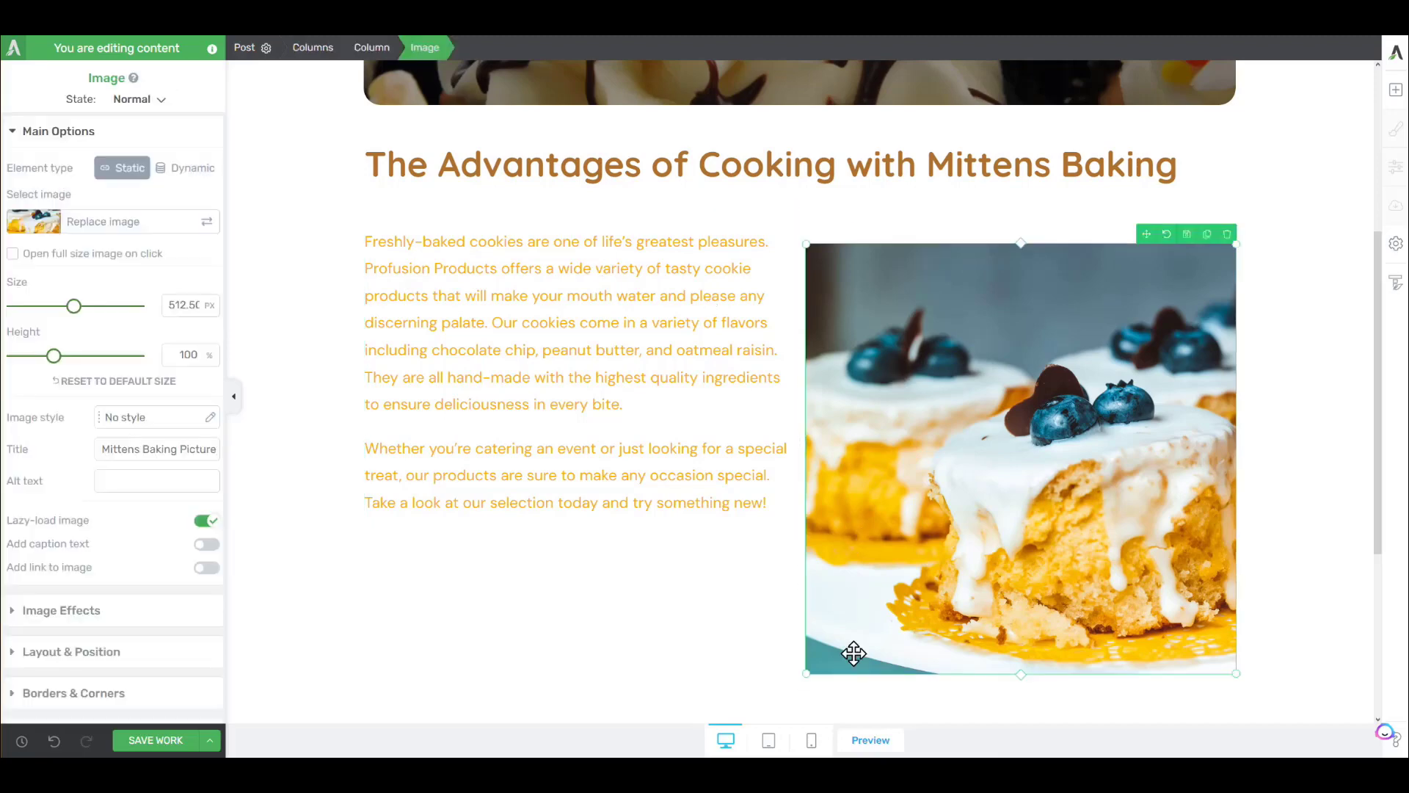
pyautogui.moveTo(808, 664); pyautogui.dragTo(898, 543)
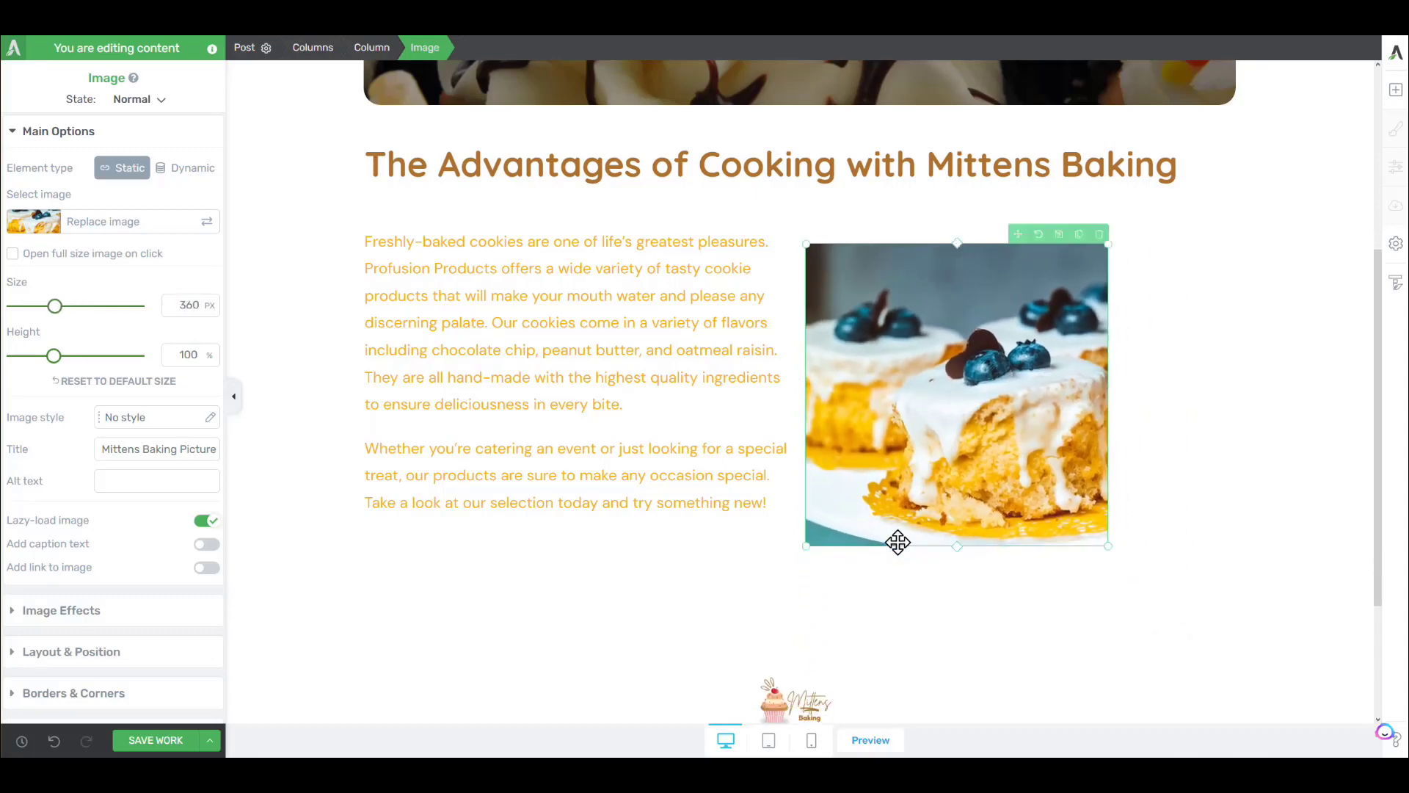
# Center the blueberry cake image within its column and deselect it
pyautogui.click(84, 651)
pyautogui.click(173, 465)
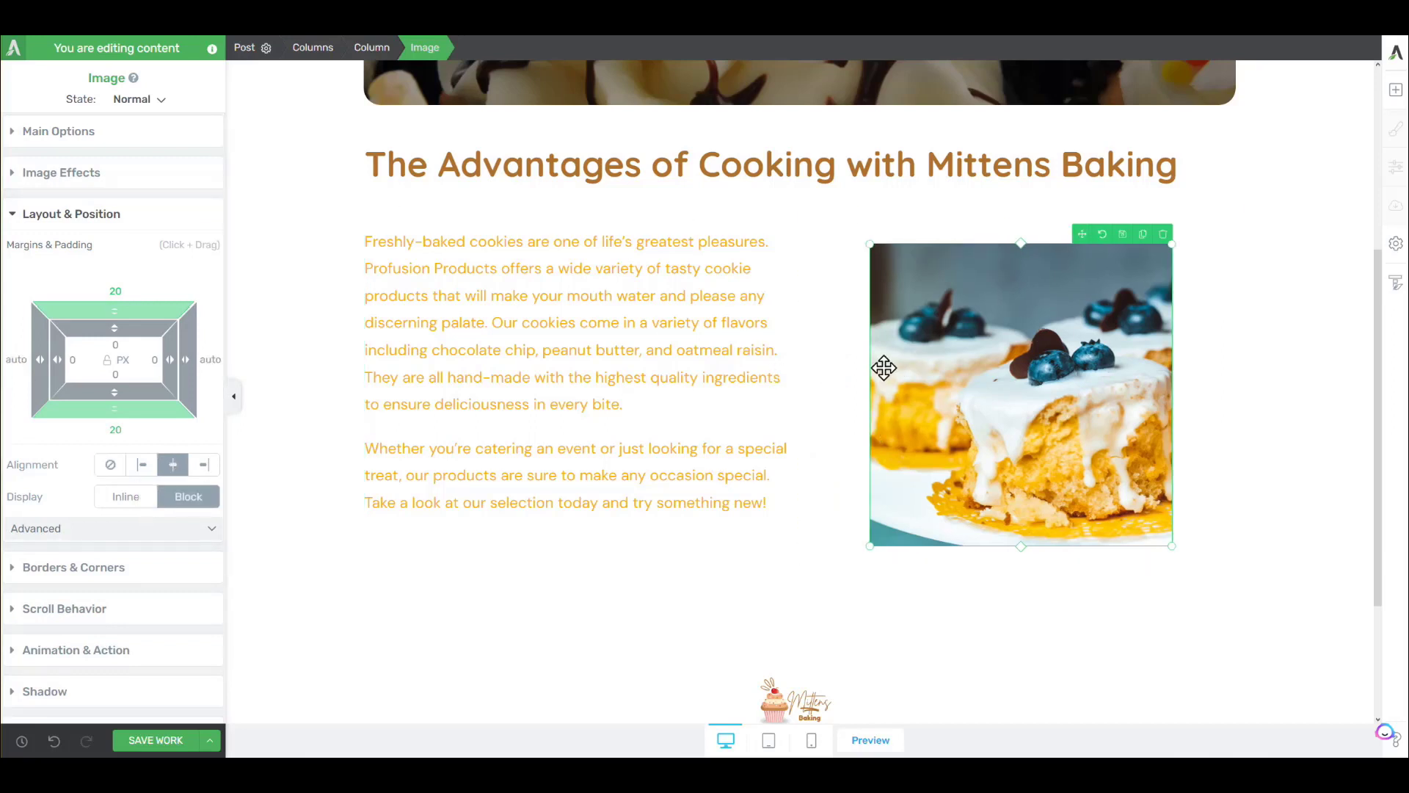
pyautogui.click(442, 405)
pyautogui.click(305, 207)
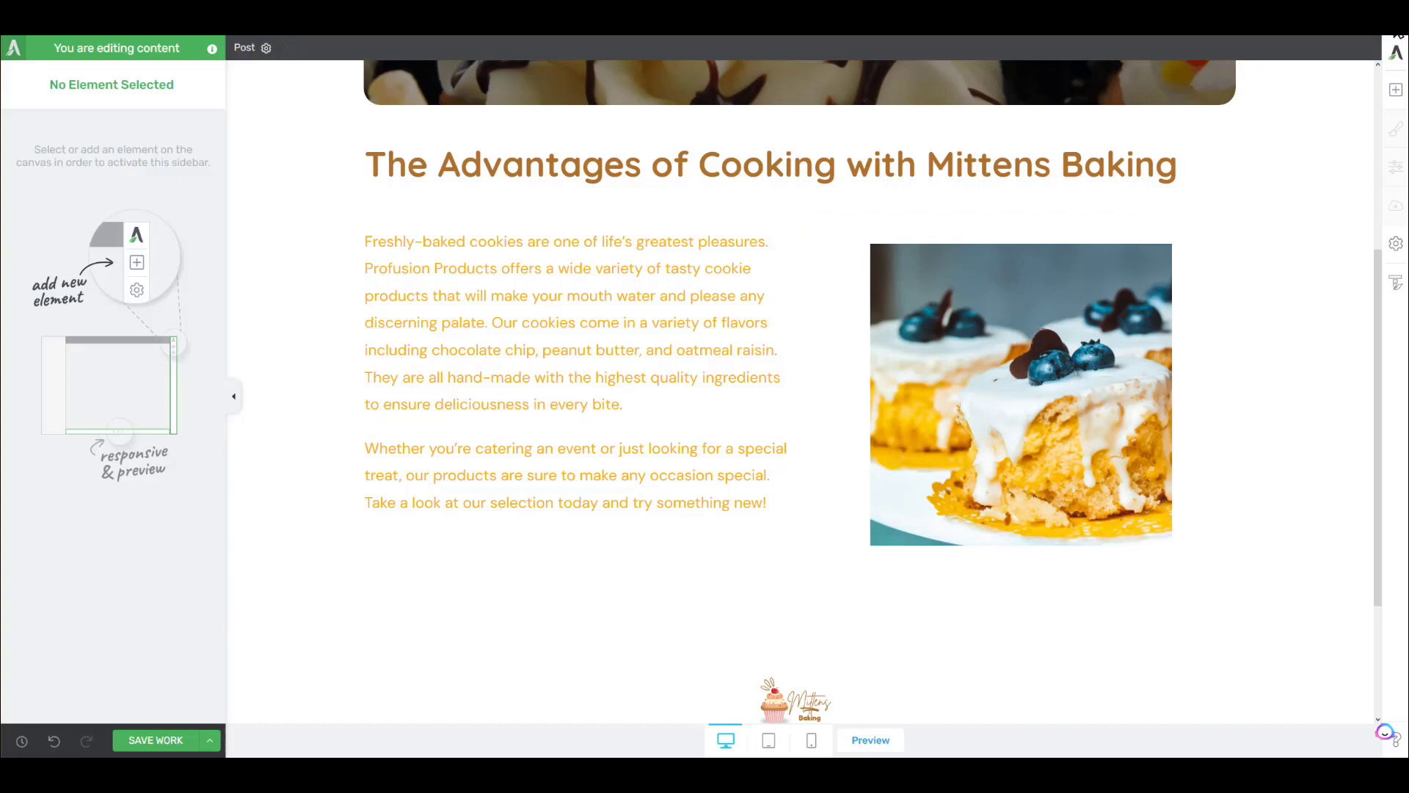
# Insert a content block below the cookie section, using the List of Steps template with three stacked, full-width steps and centred labels
pyautogui.click(1397, 89)
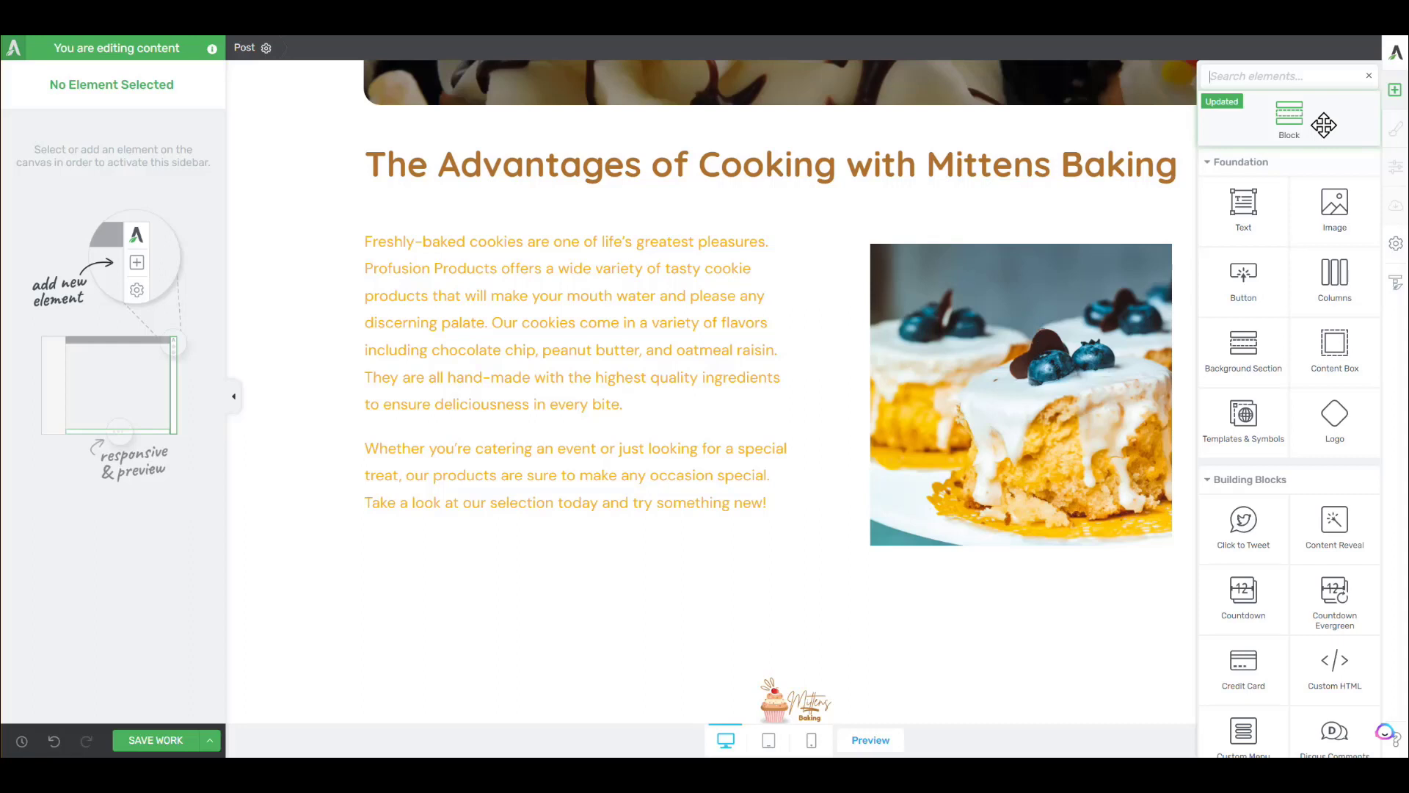
pyautogui.moveTo(1324, 125); pyautogui.dragTo(776, 589)
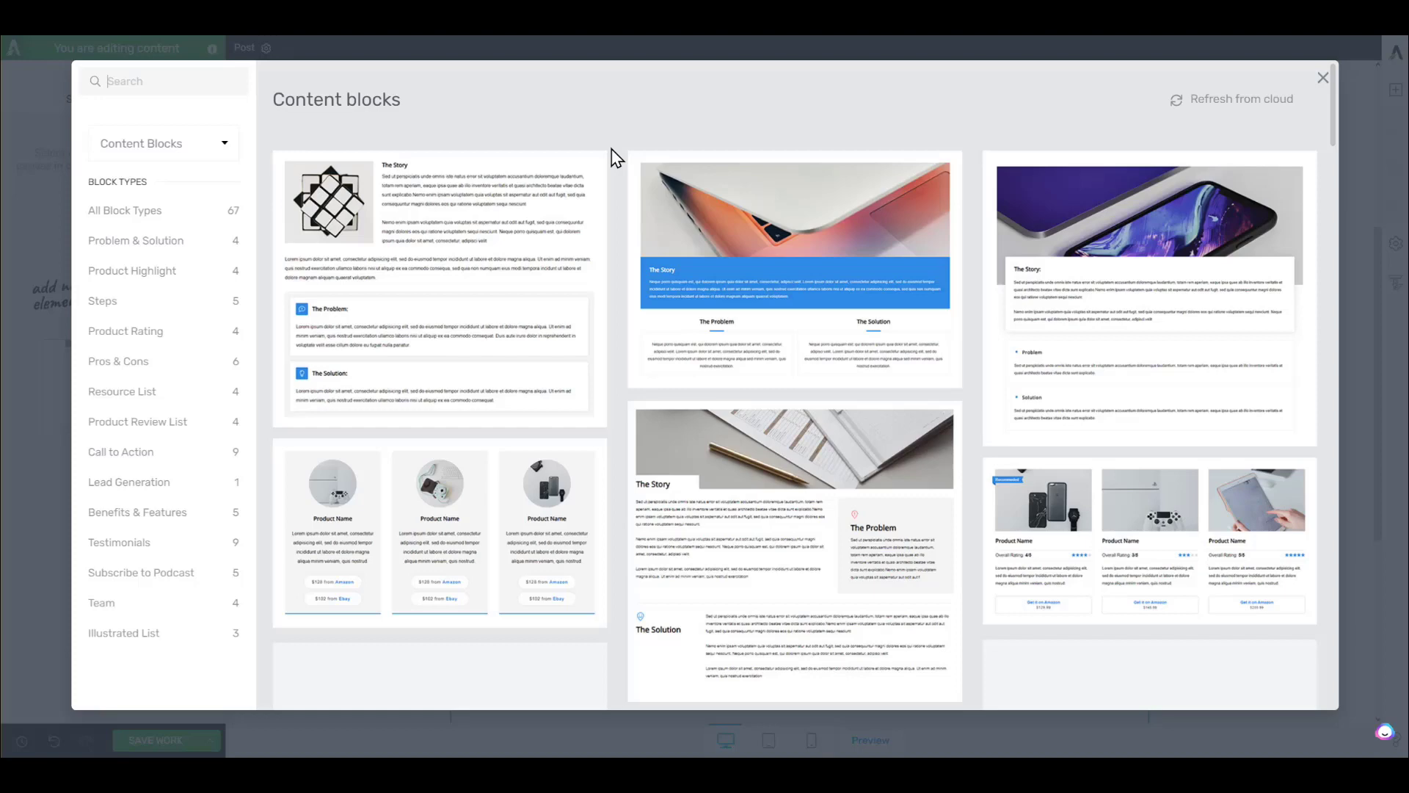
pyautogui.scroll(-2, 616, 157)
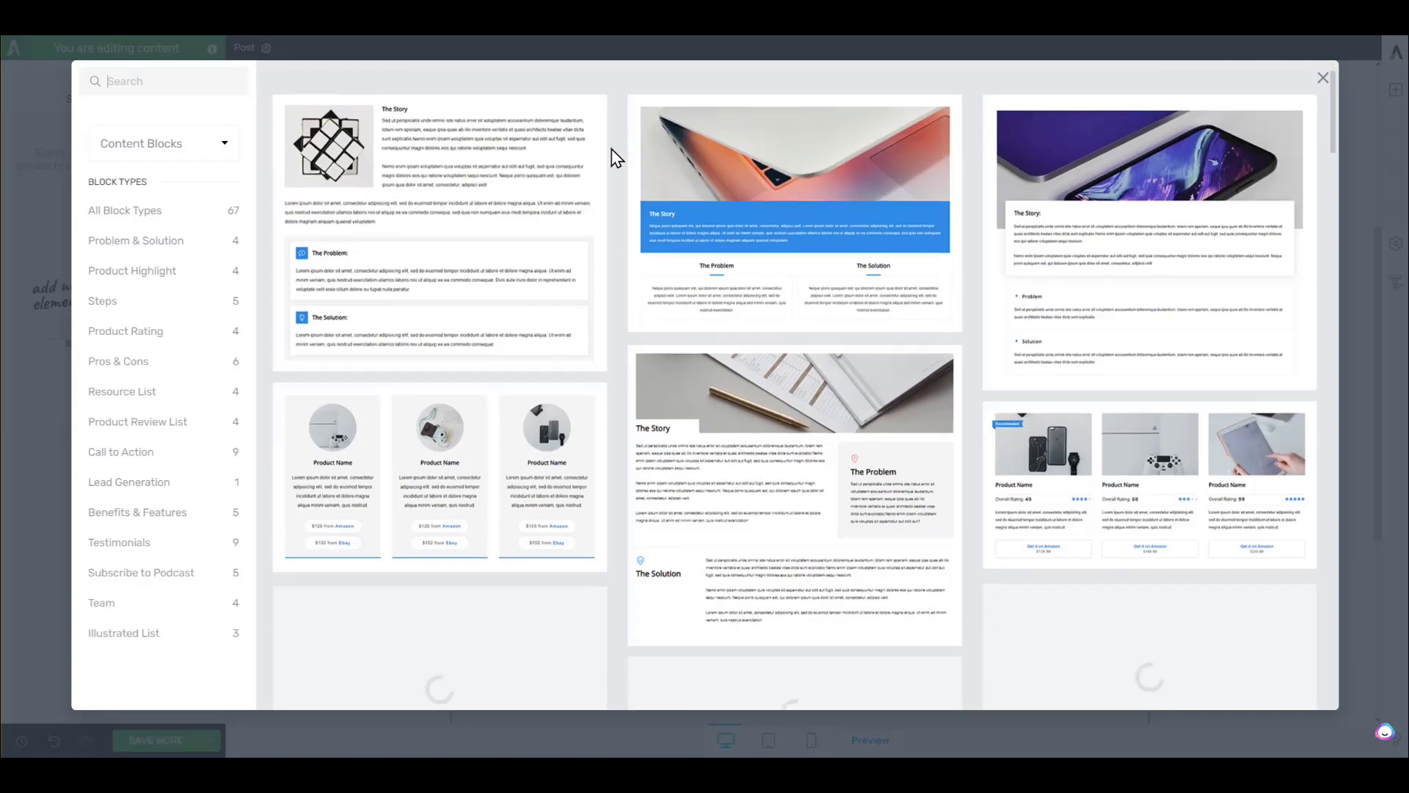
pyautogui.scroll(-1, 616, 158)
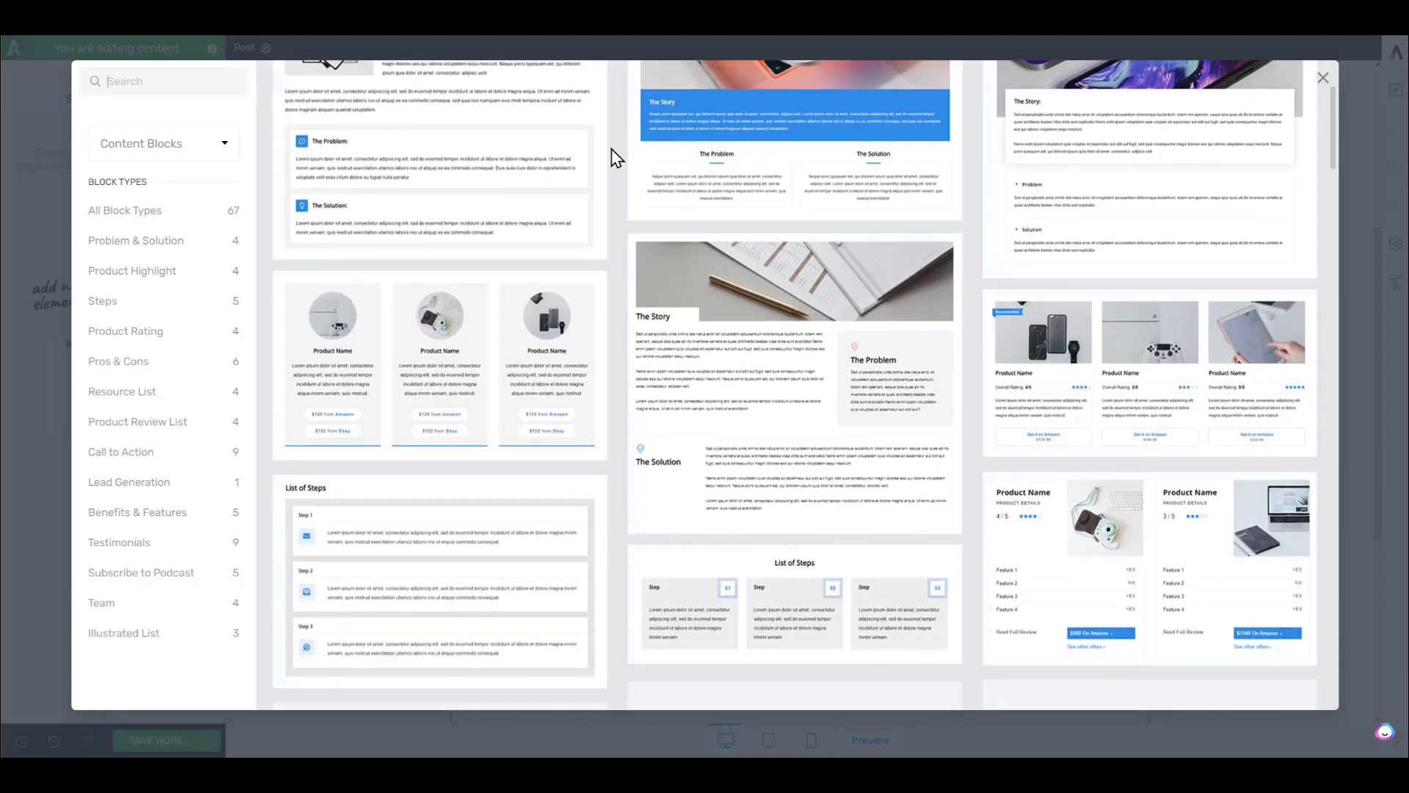
pyautogui.scroll(-4, 617, 158)
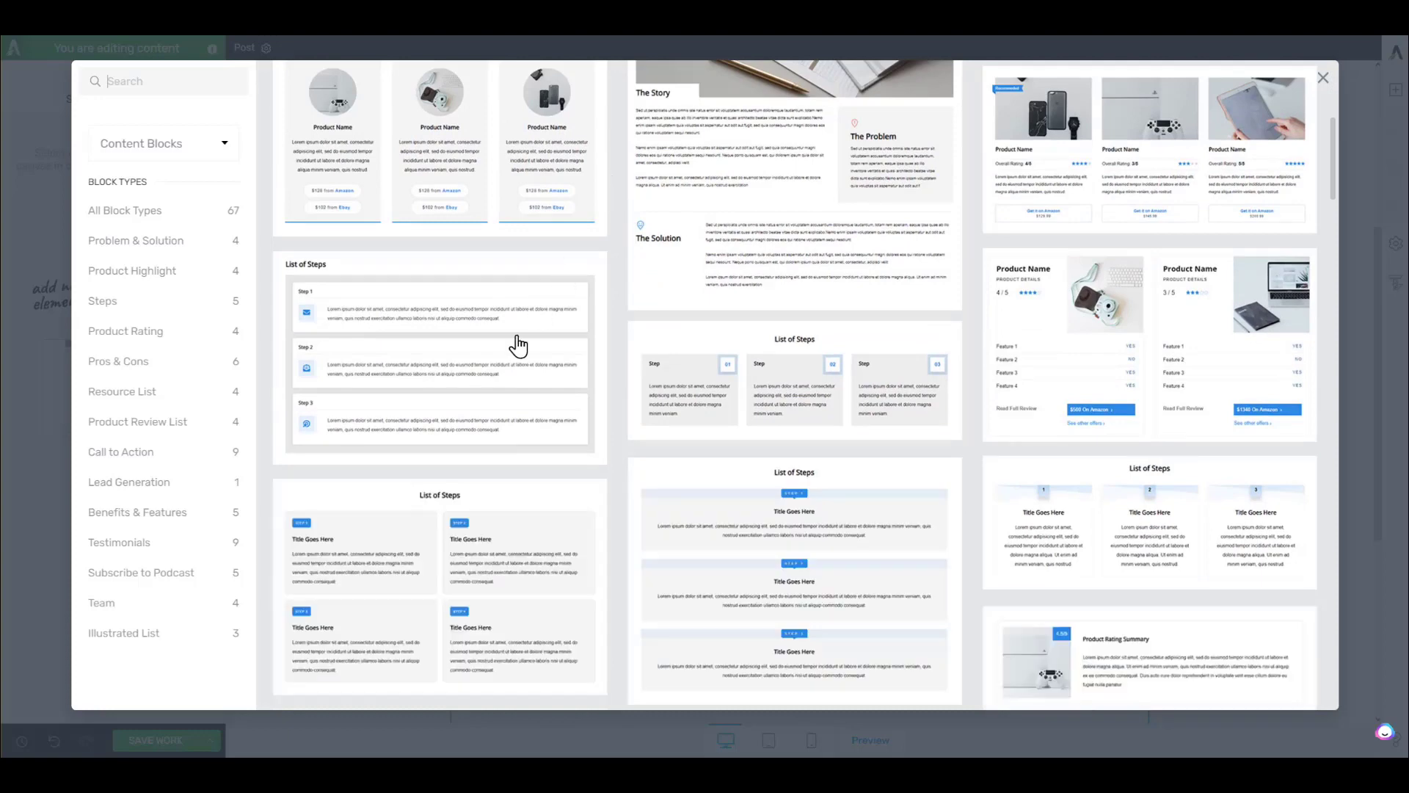
pyautogui.scroll(-1, 518, 333)
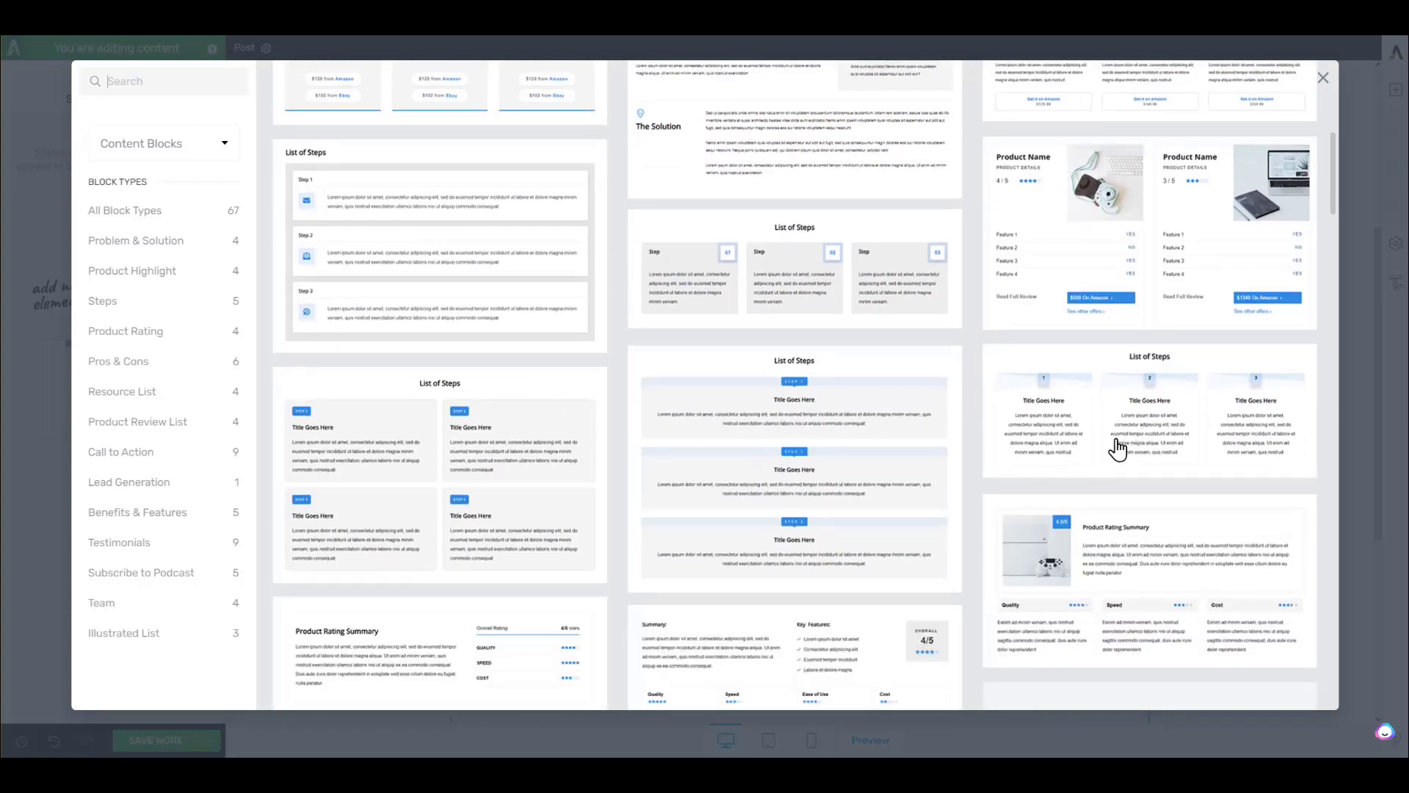
pyautogui.click(780, 392)
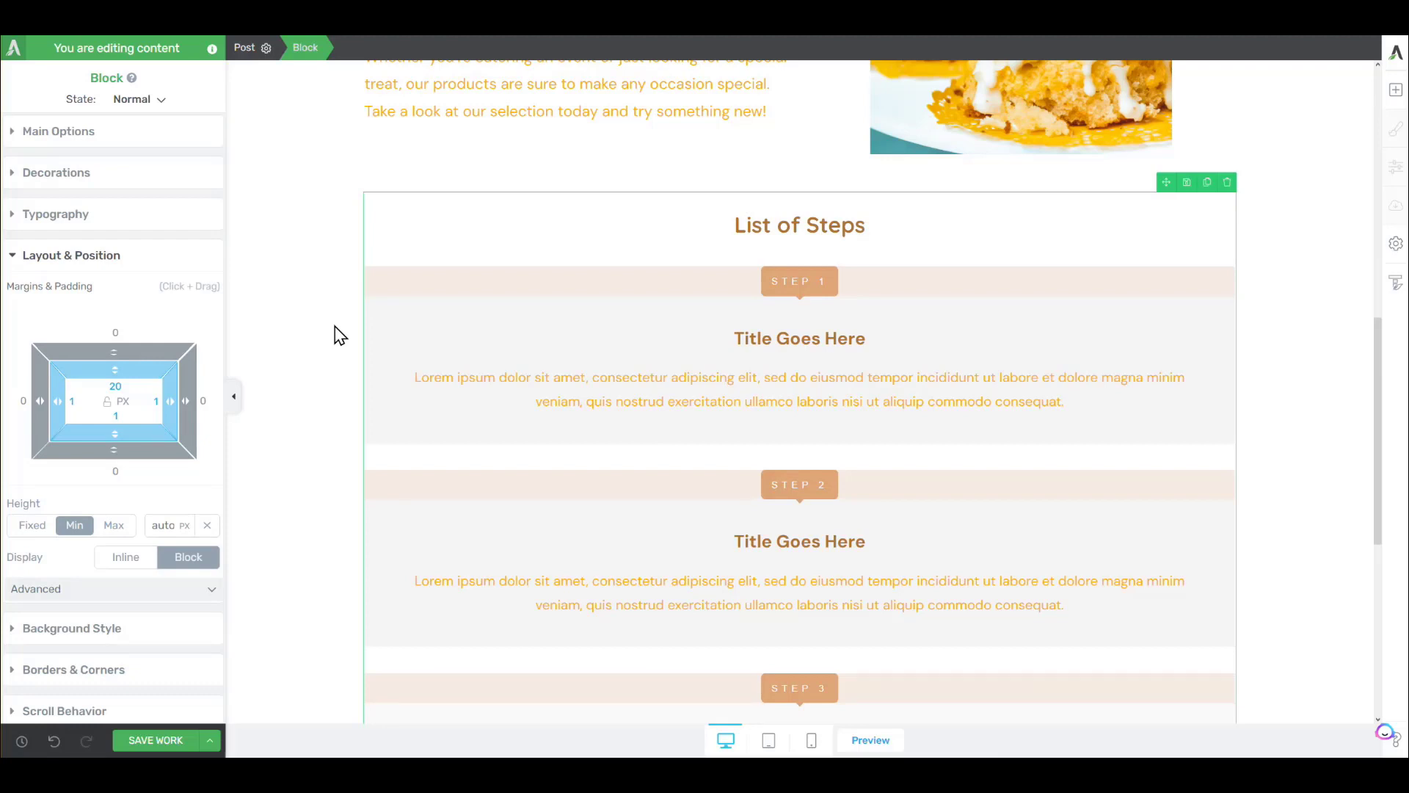
# Examine the editable heading, step labels, titles and paragraphs of the steps block
pyautogui.doubleClick(755, 227)
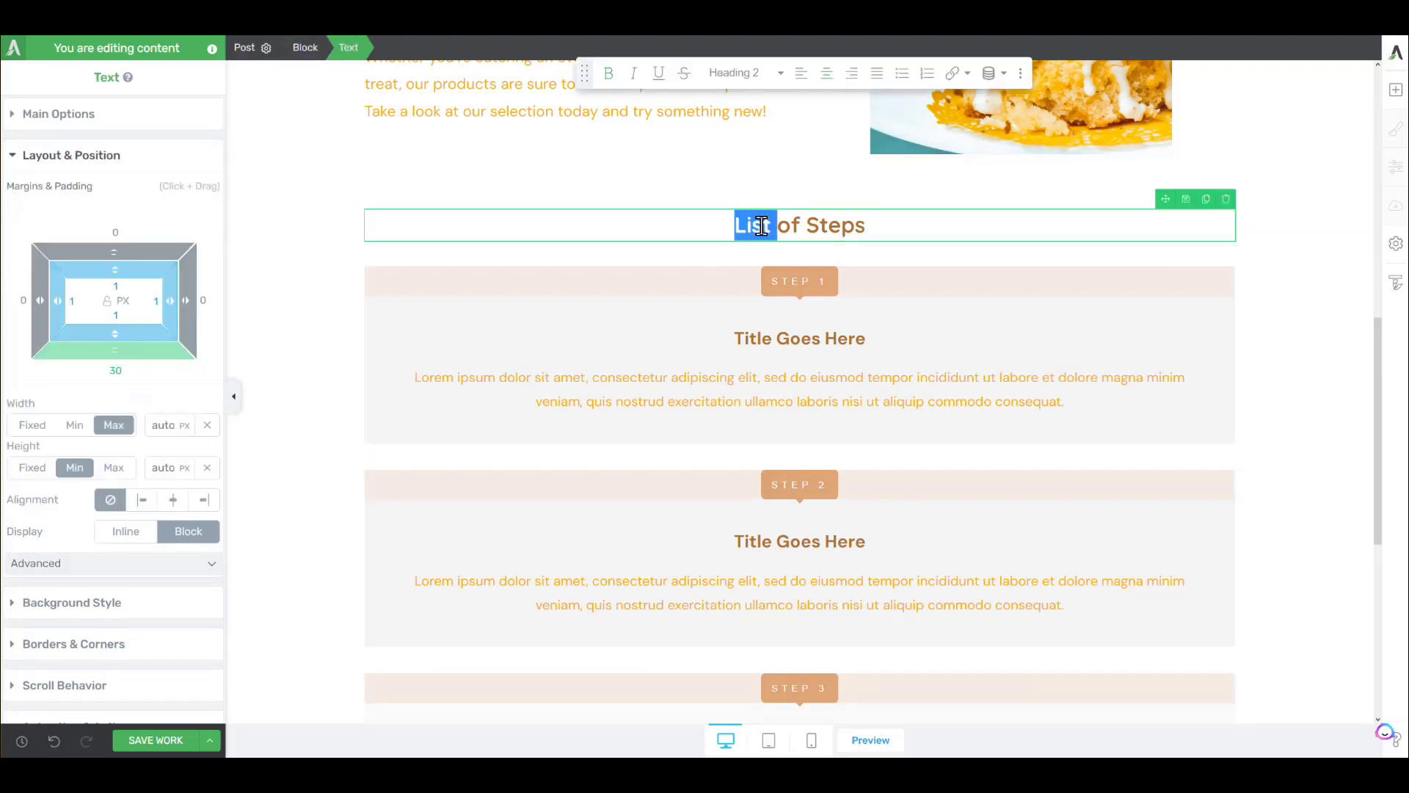
pyautogui.click(808, 279)
pyautogui.click(755, 376)
pyautogui.tripleClick(755, 376)
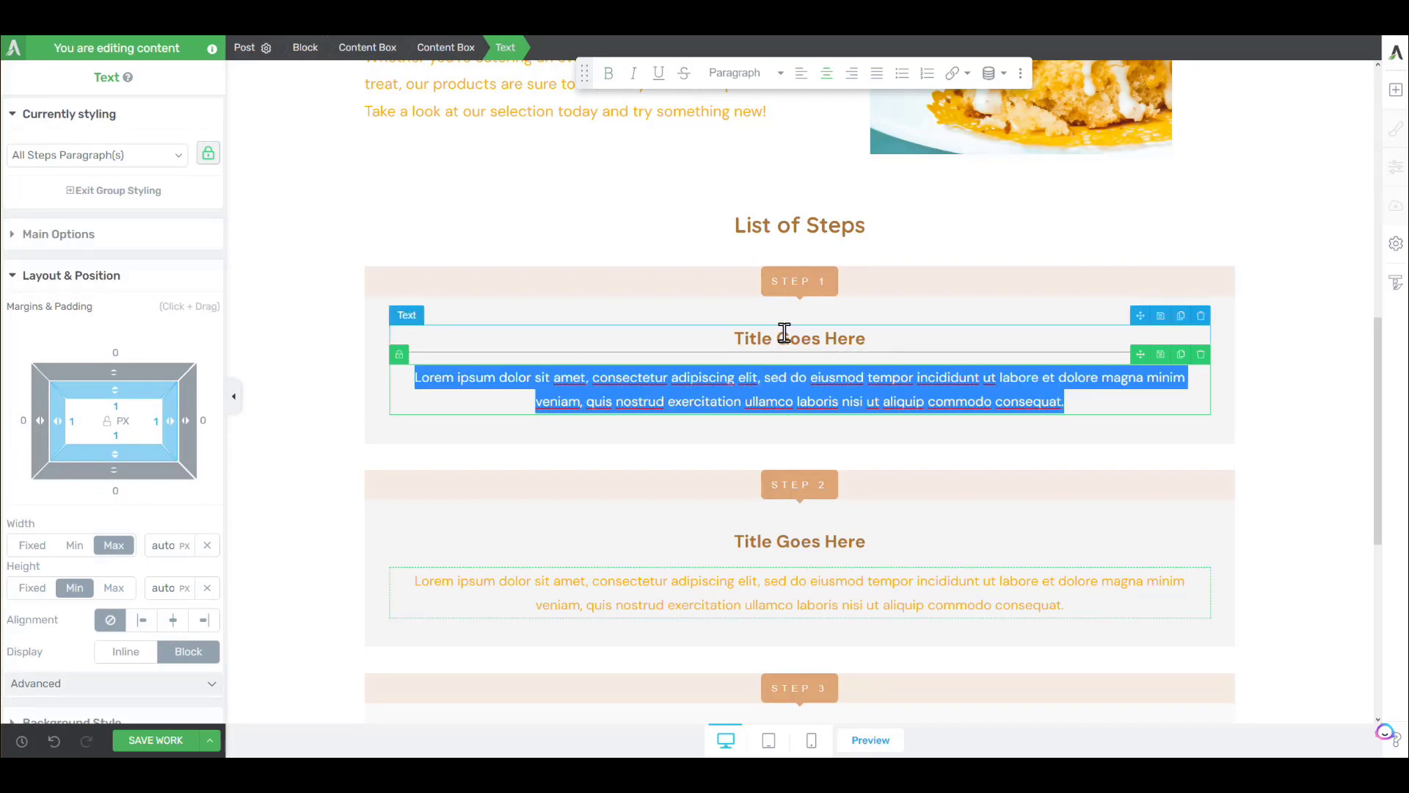
pyautogui.doubleClick(784, 336)
pyautogui.click(741, 540)
pyautogui.scroll(-2, 778, 411)
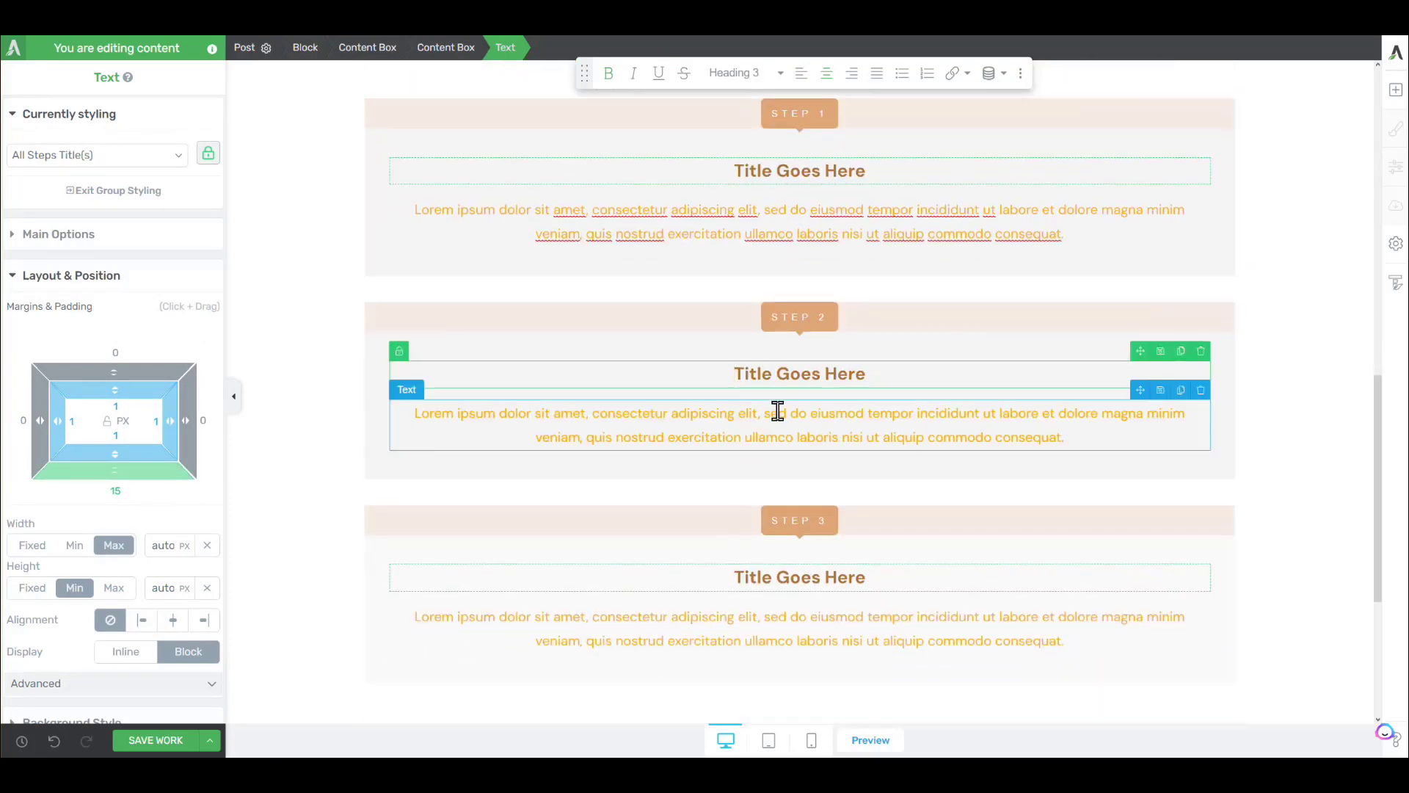
pyautogui.doubleClick(777, 412)
pyautogui.click(786, 371)
# Insert the image Mittens-Baking-Picture-2.png from the media library below the Step 2 paragraph
pyautogui.click(1397, 90)
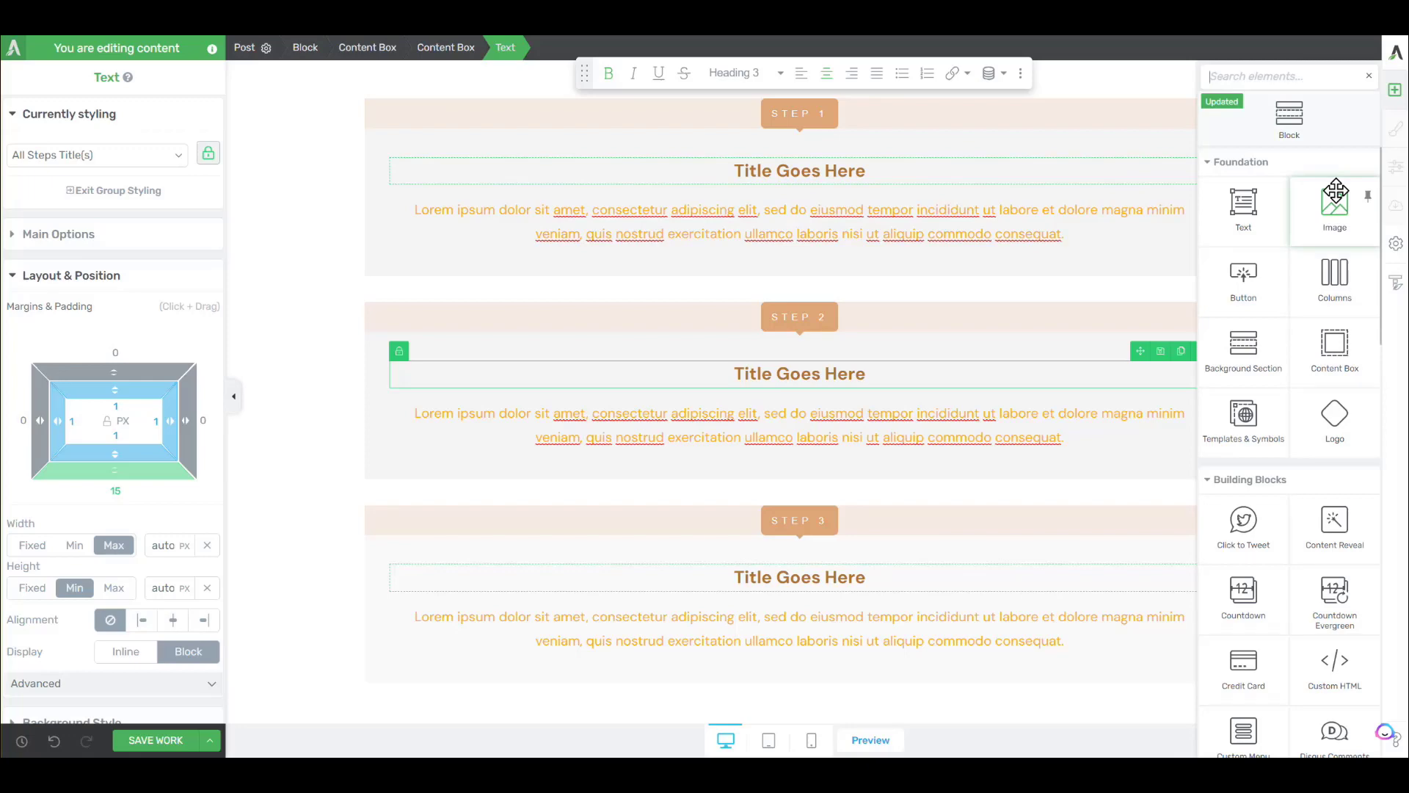
pyautogui.moveTo(1335, 191); pyautogui.dragTo(805, 441)
pyautogui.click(831, 413)
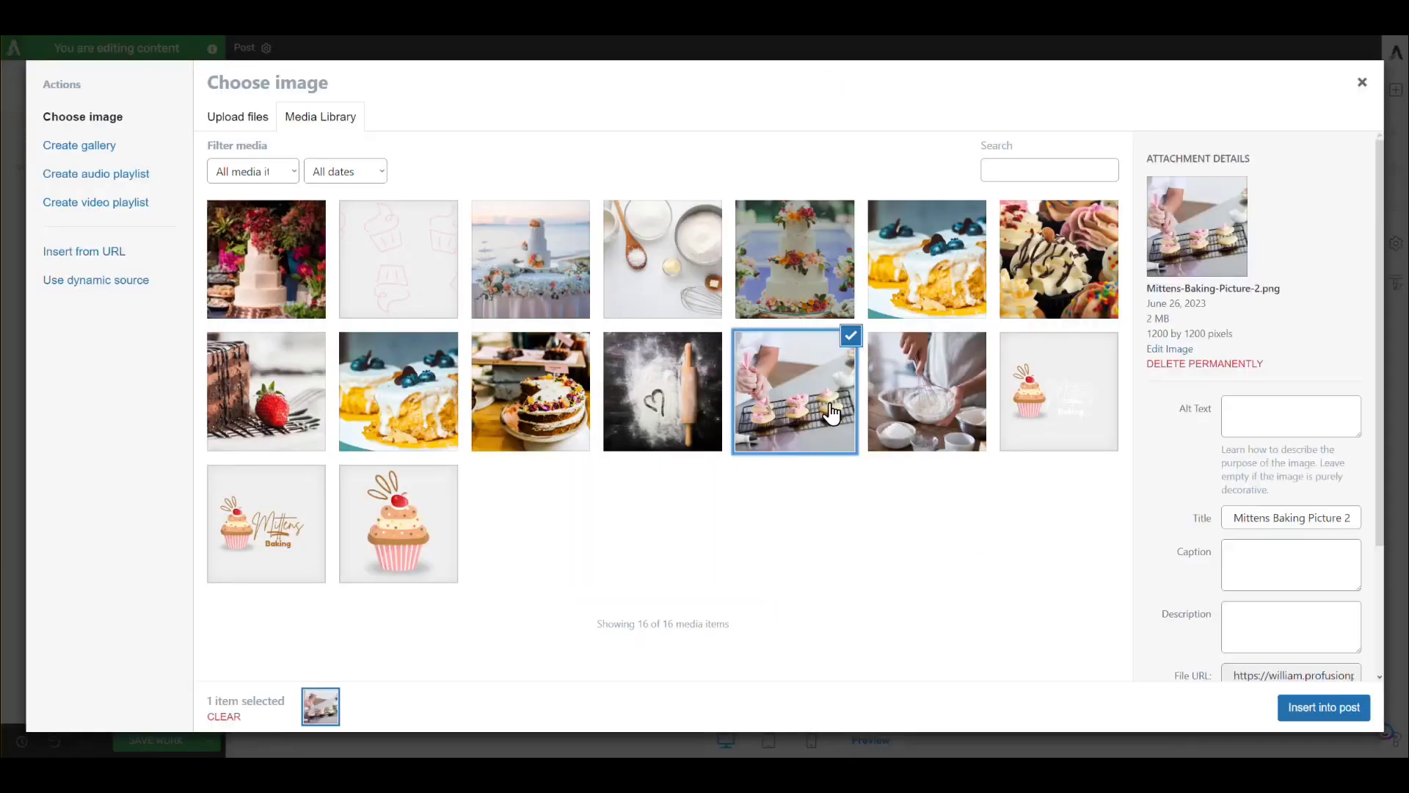
pyautogui.click(1317, 708)
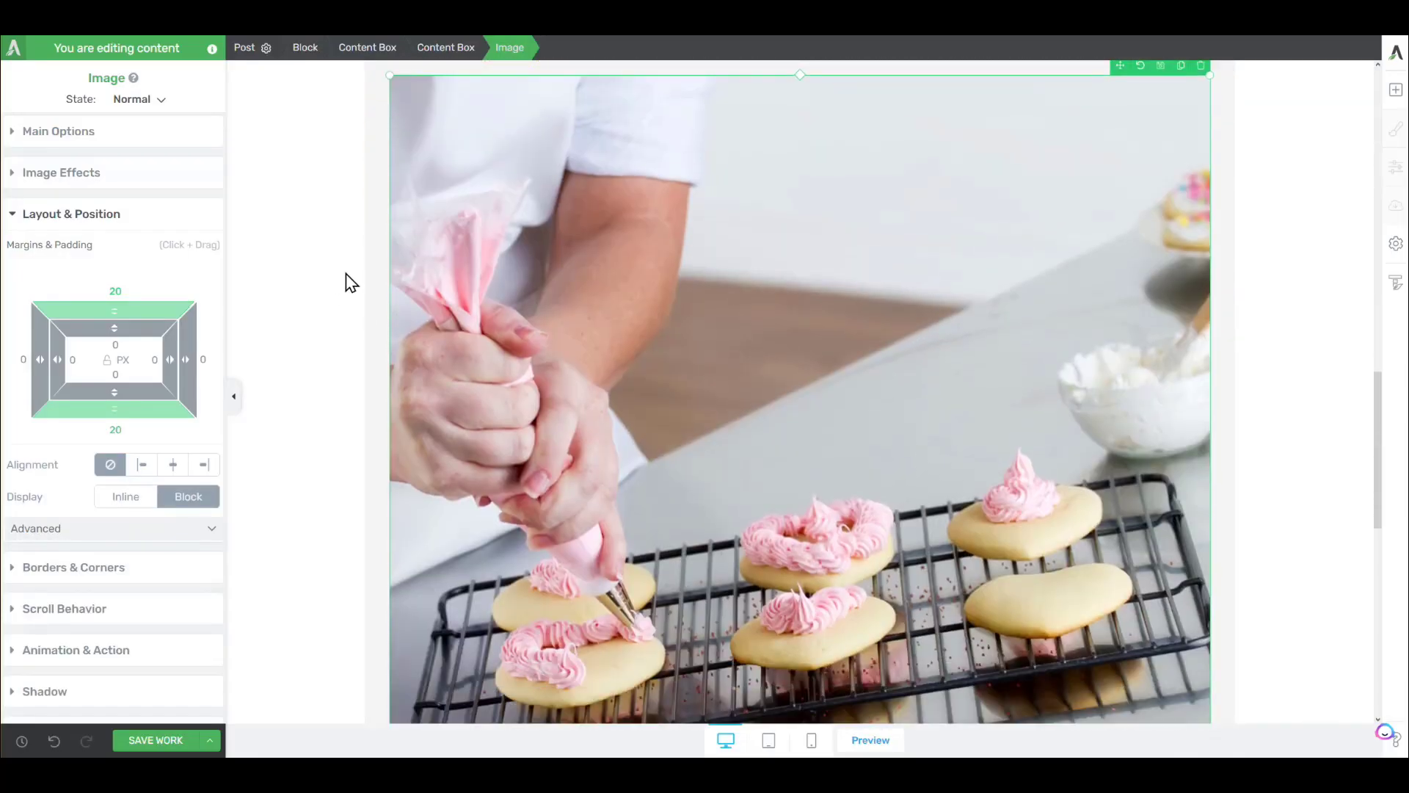
# Undo the insertion of the cookie-decorating image in Step 2
pyautogui.scroll(-4, 346, 274)
pyautogui.scroll(1, 580, 347)
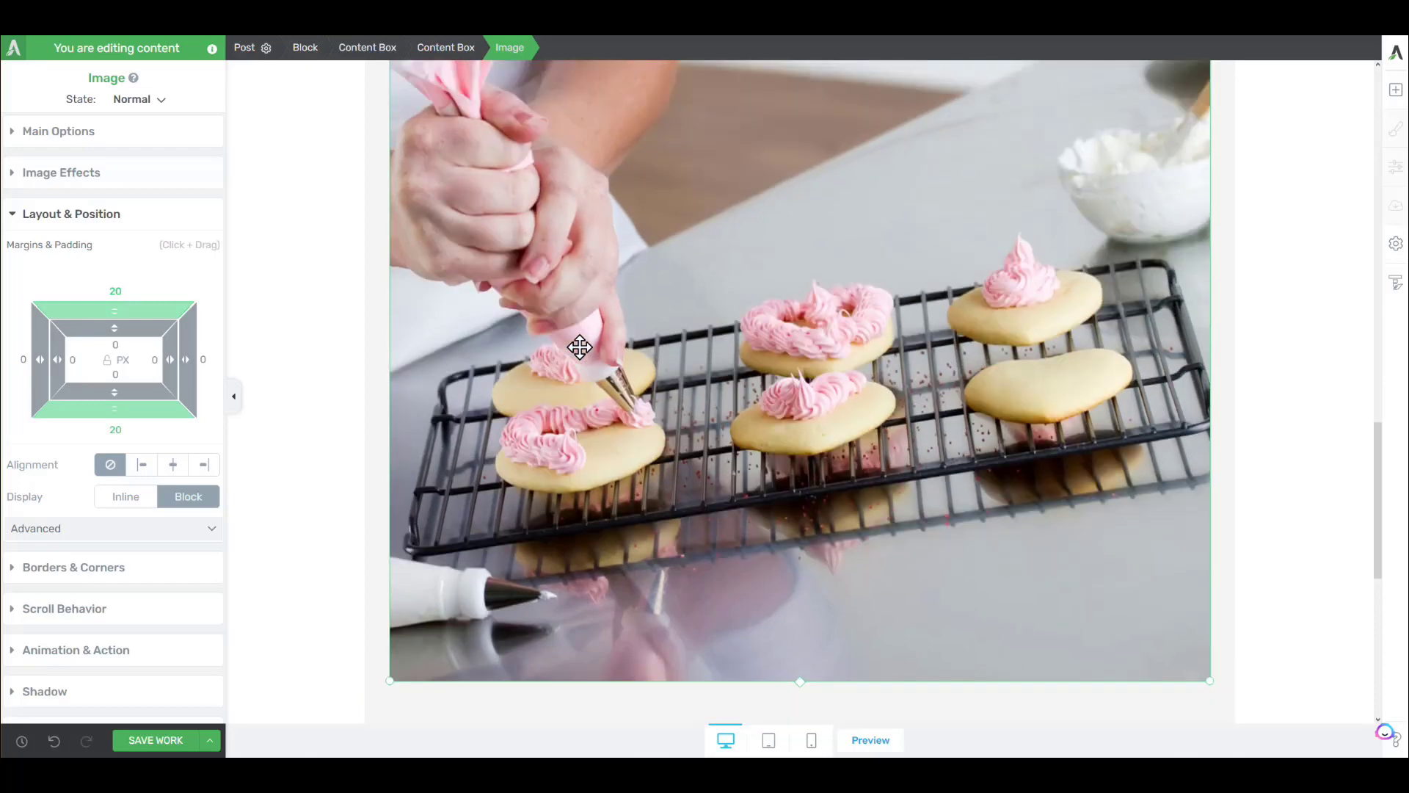
pyautogui.scroll(6, 580, 347)
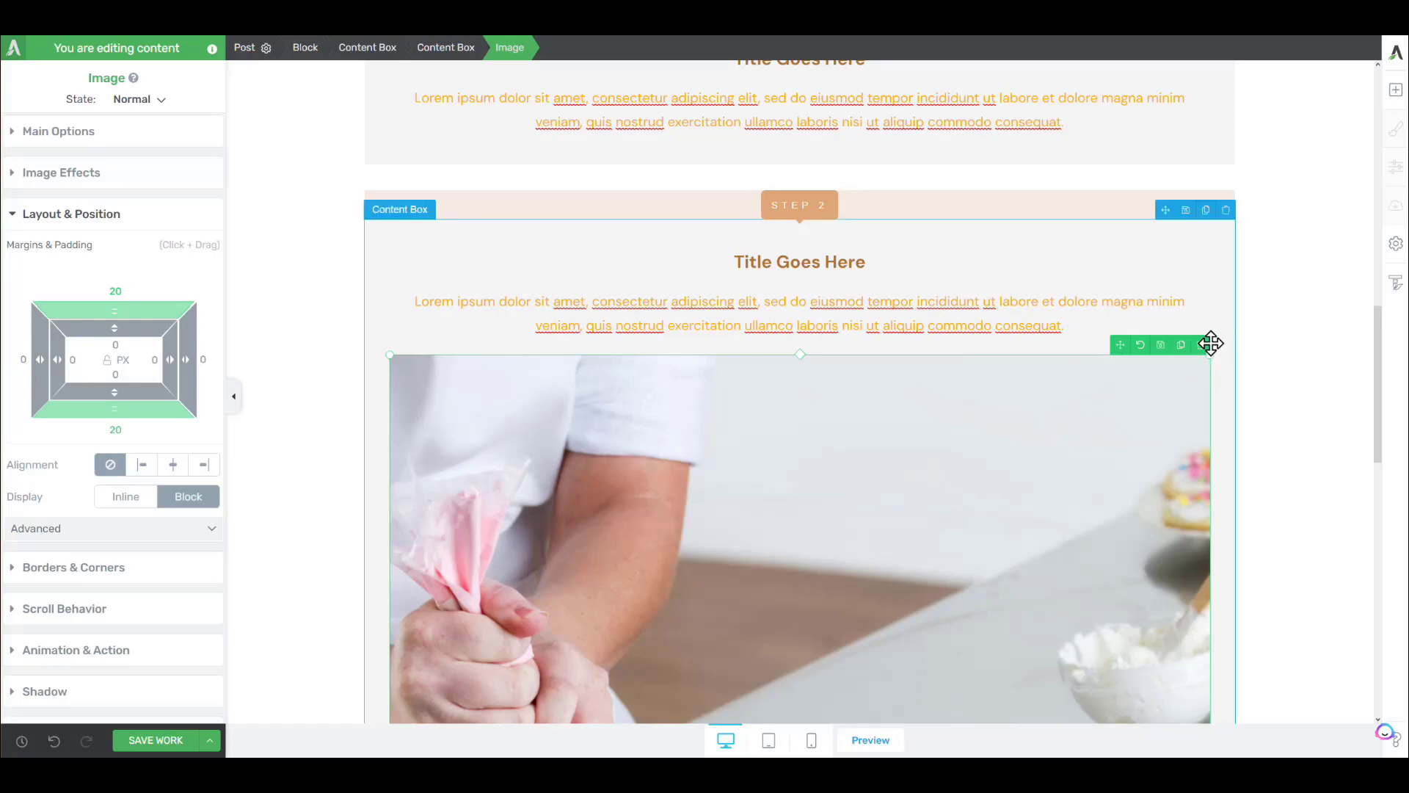
pyautogui.click(53, 741)
pyautogui.scroll(2, 297, 323)
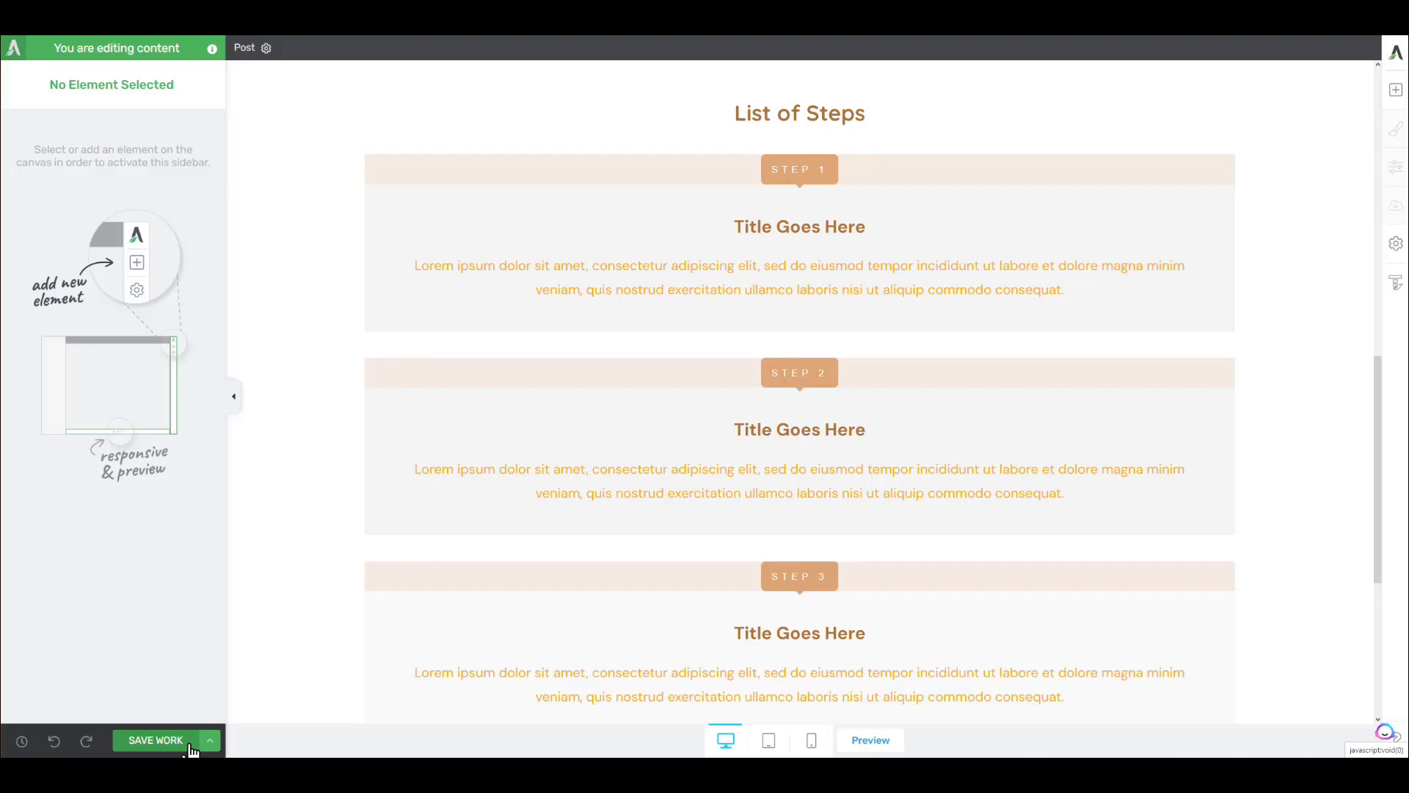
# Exit the visual editor of the example post without saving and confirm leaving
pyautogui.scroll(7, 330, 519)
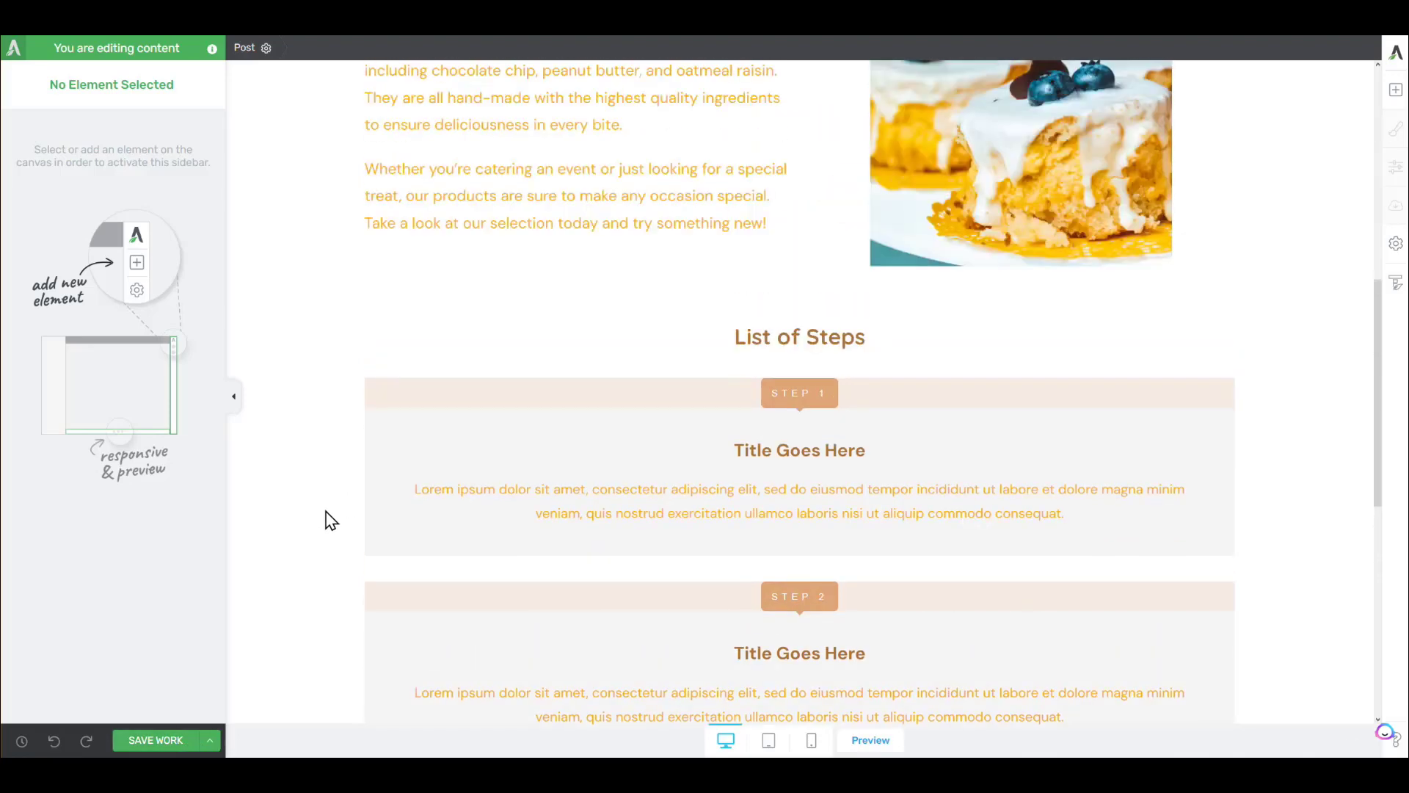
pyautogui.scroll(-7, 354, 464)
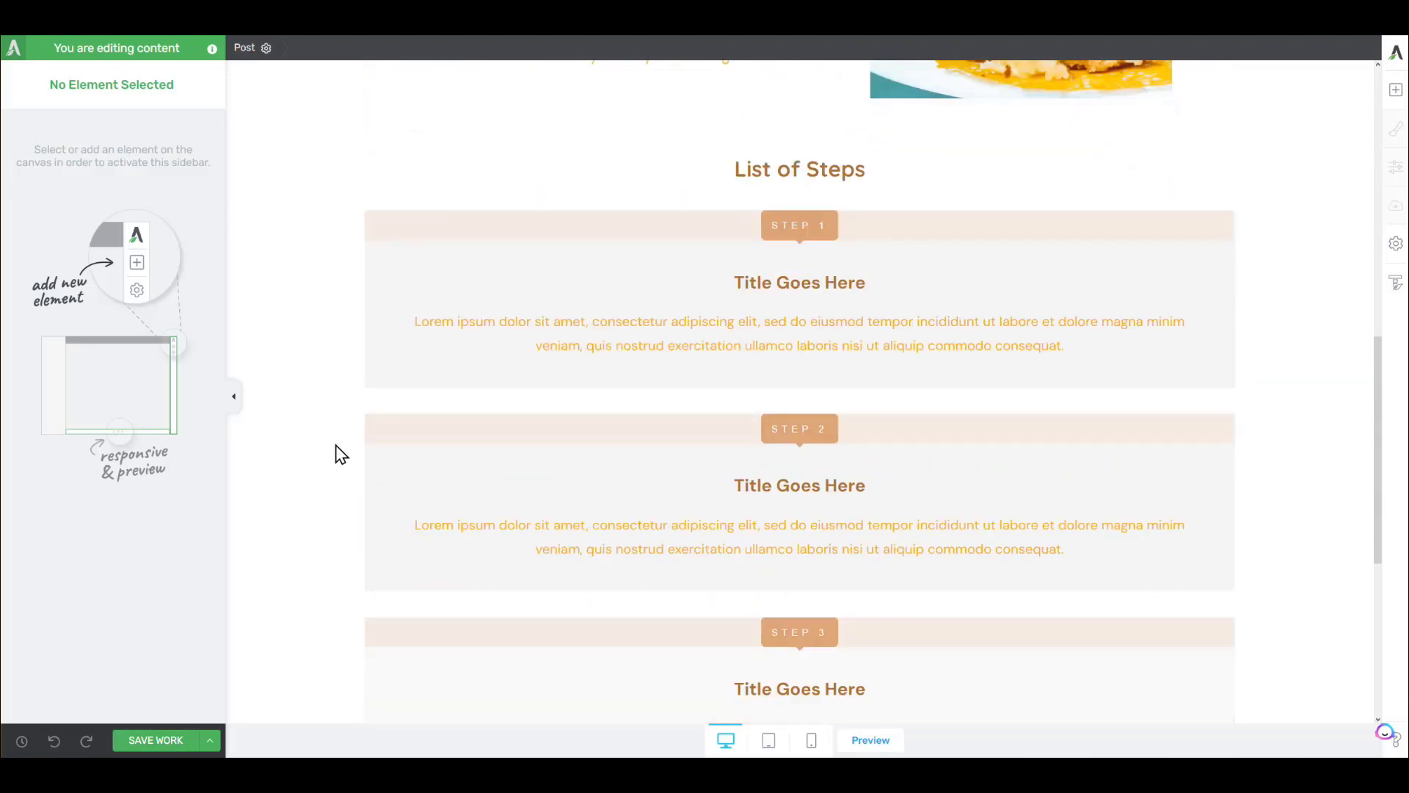
pyautogui.click(209, 739)
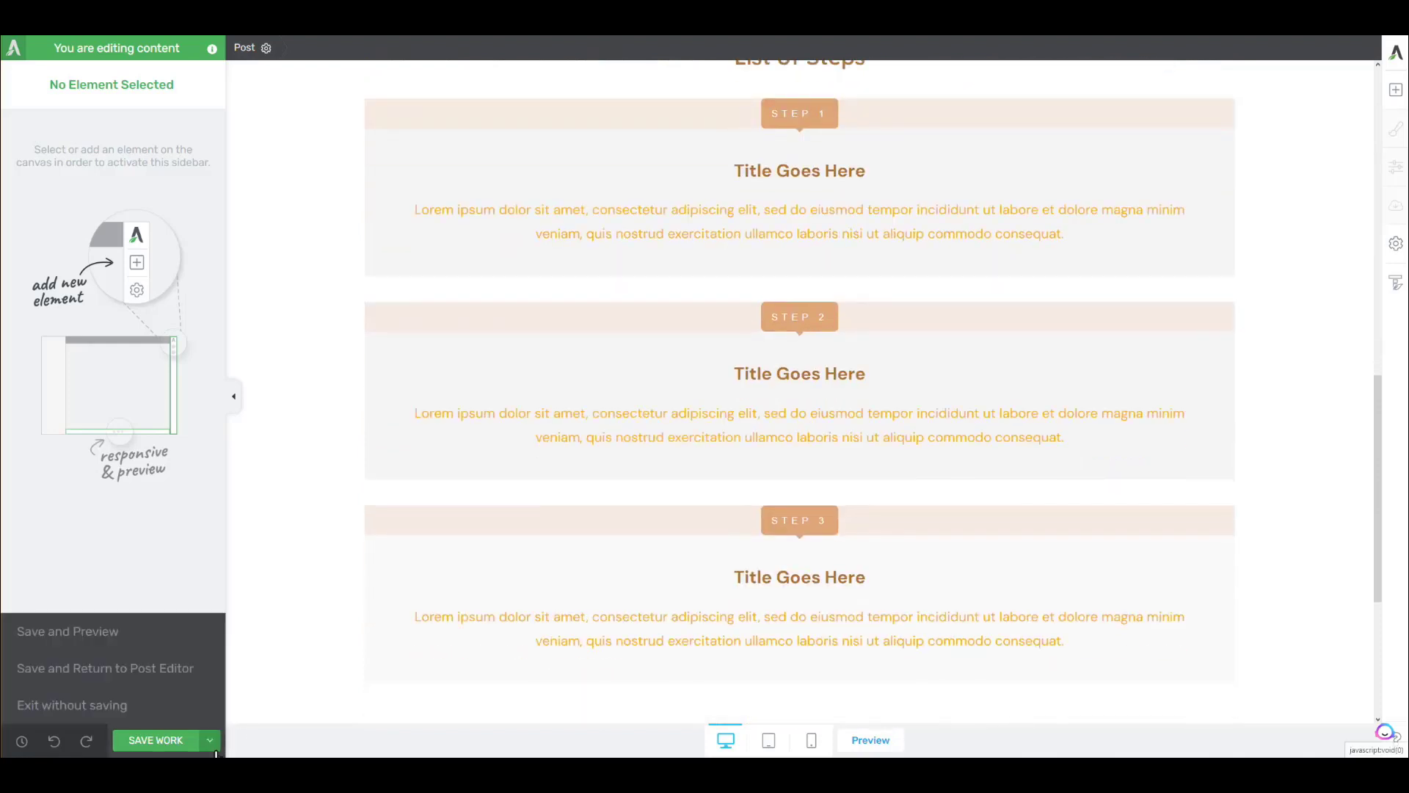
pyautogui.click(139, 714)
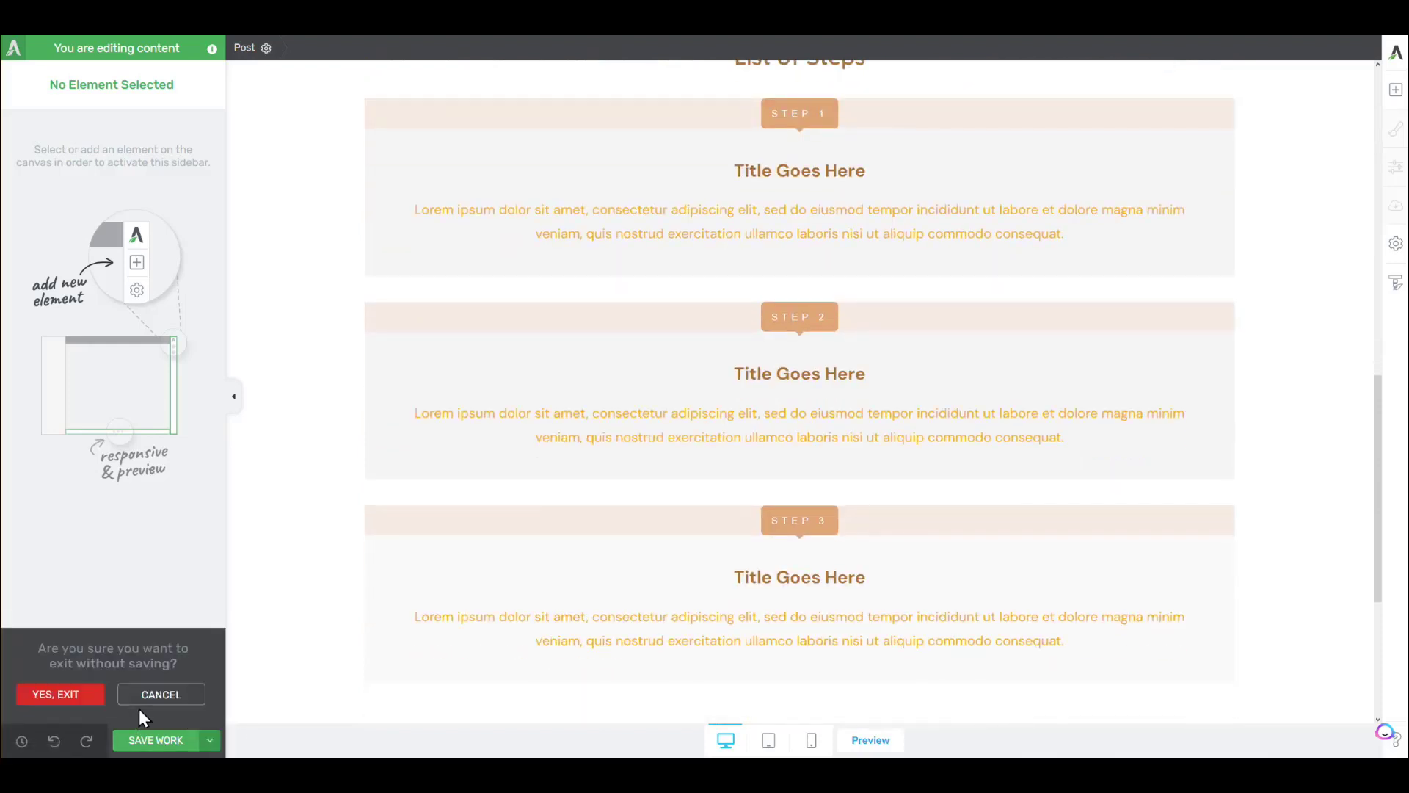
pyautogui.click(85, 695)
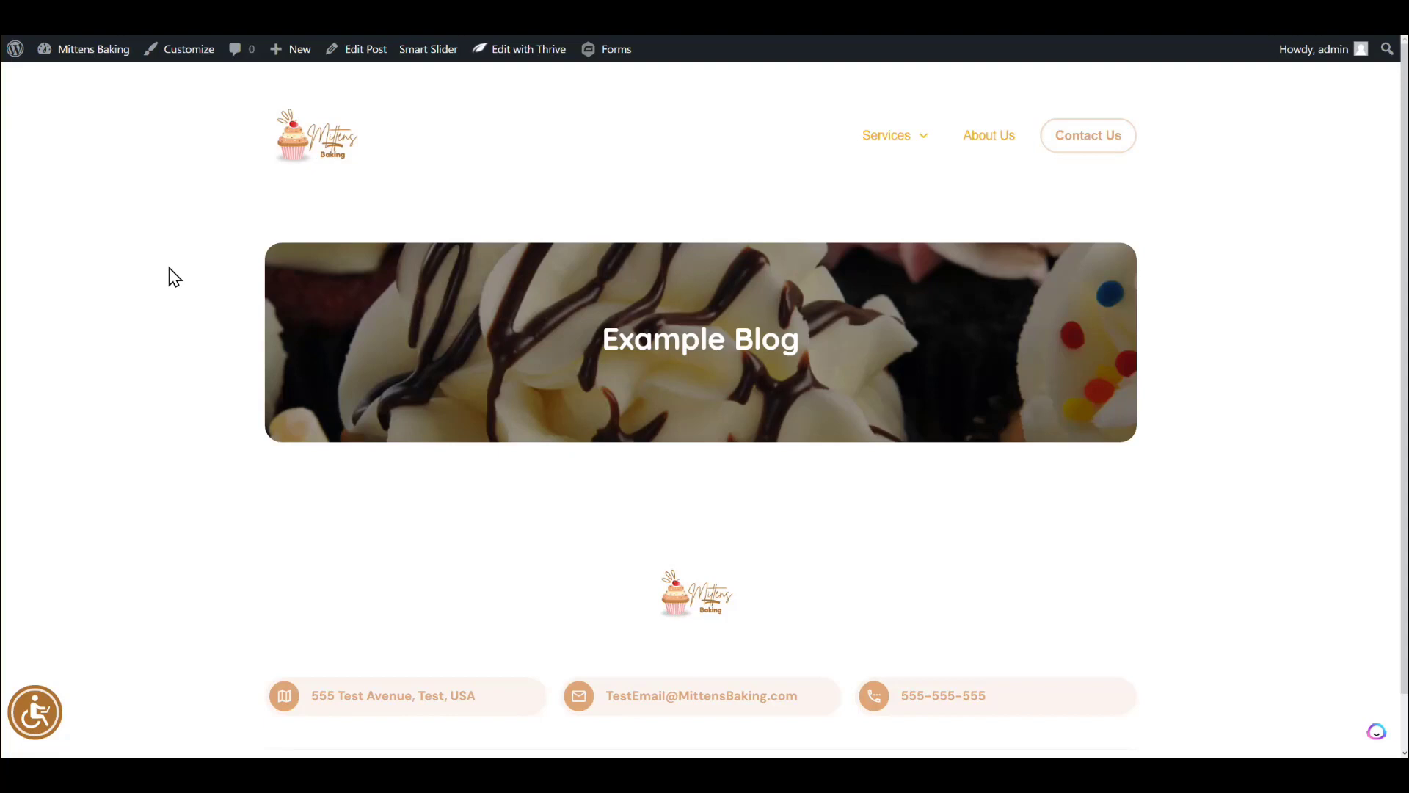
# Return to the WordPress posts list, clone the post "Our Love for Catering Weddings at Mittens Baking" and open the clone for editing
pyautogui.moveTo(94, 63)
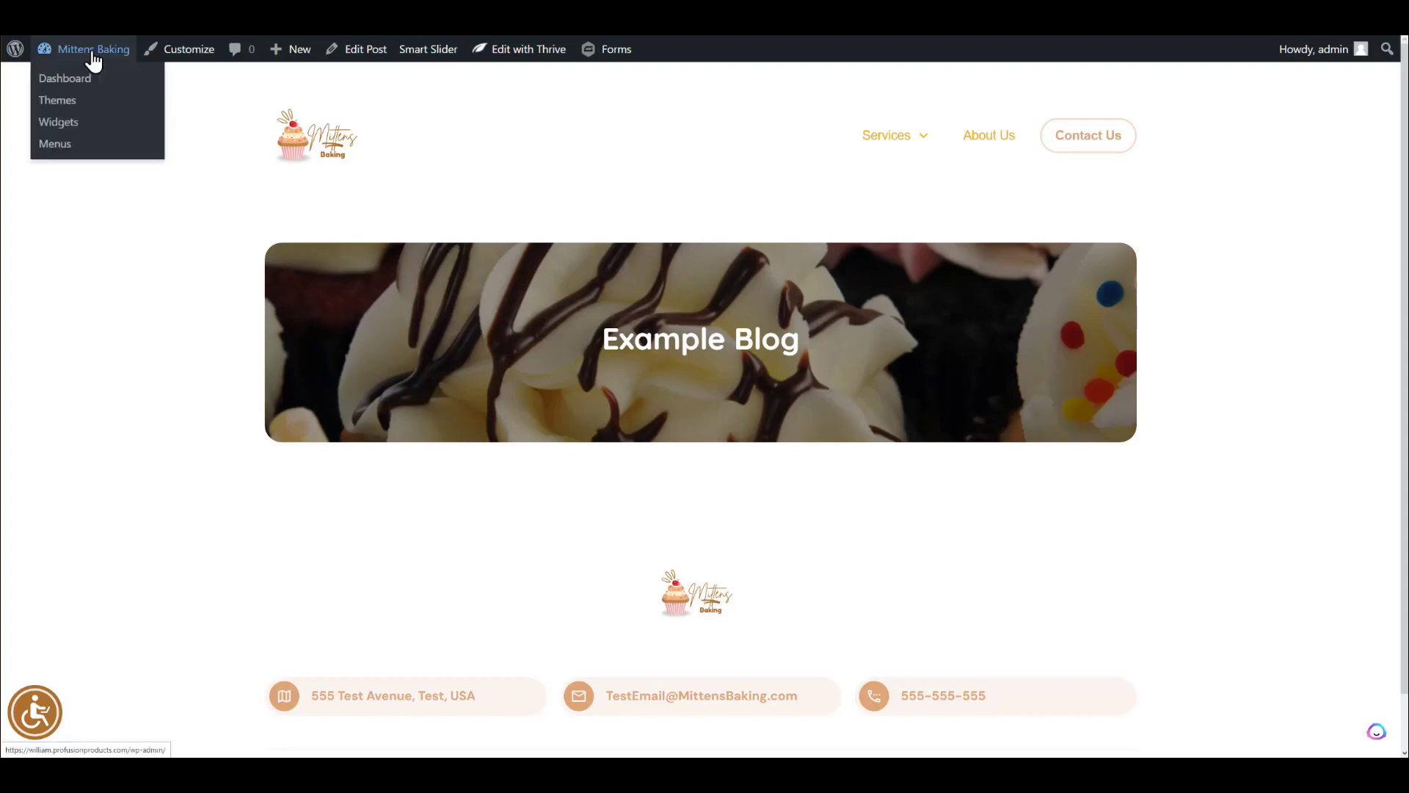
pyautogui.click(93, 63)
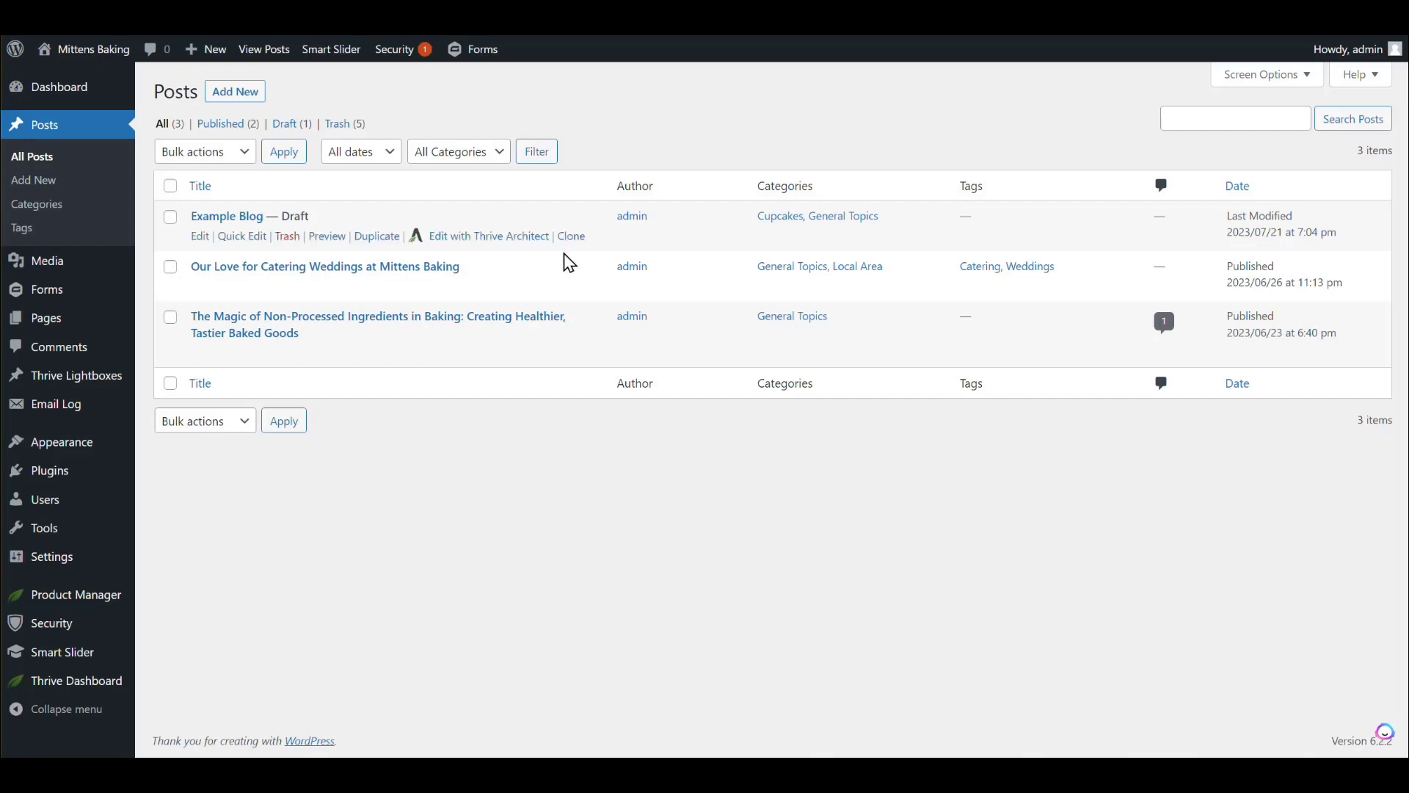
pyautogui.moveTo(563, 303)
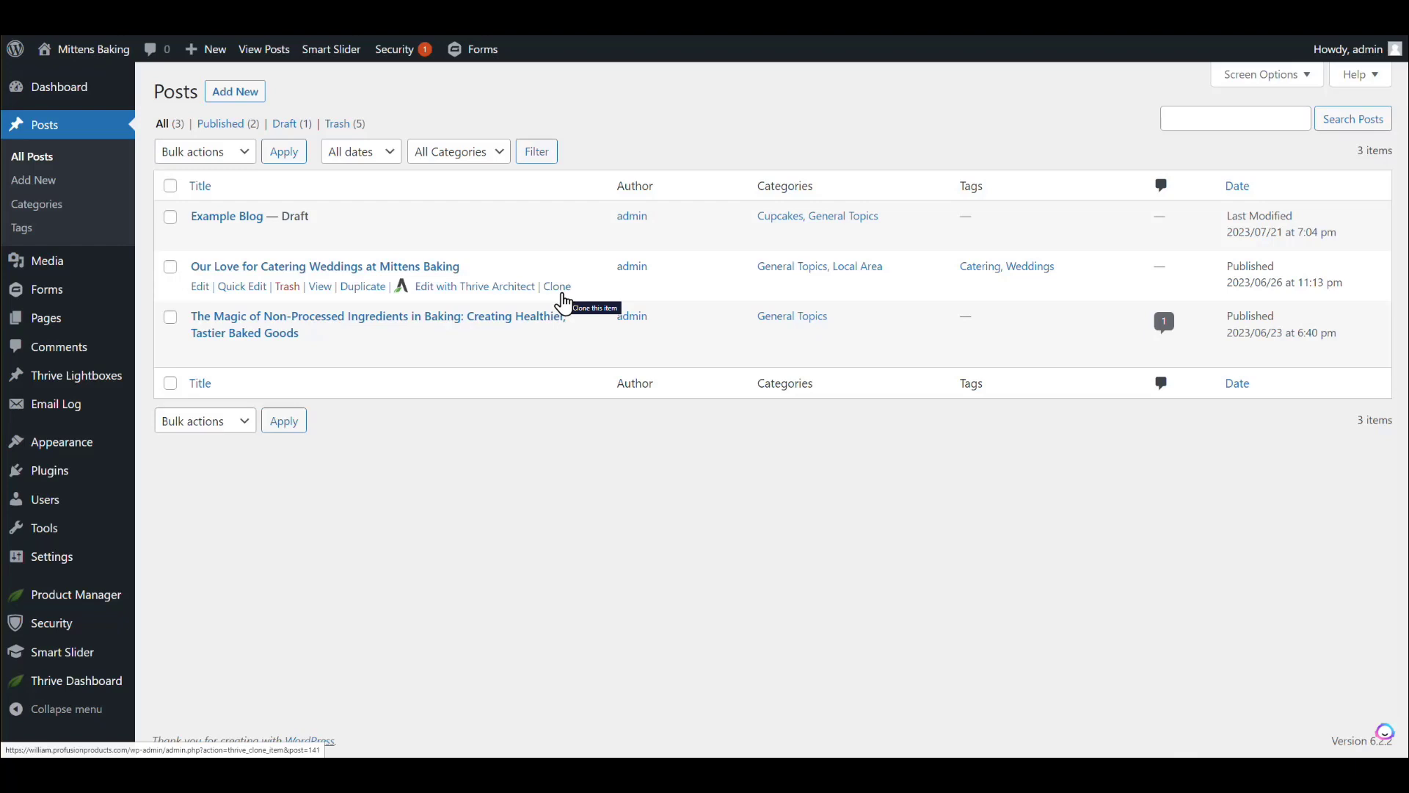
pyautogui.click(562, 293)
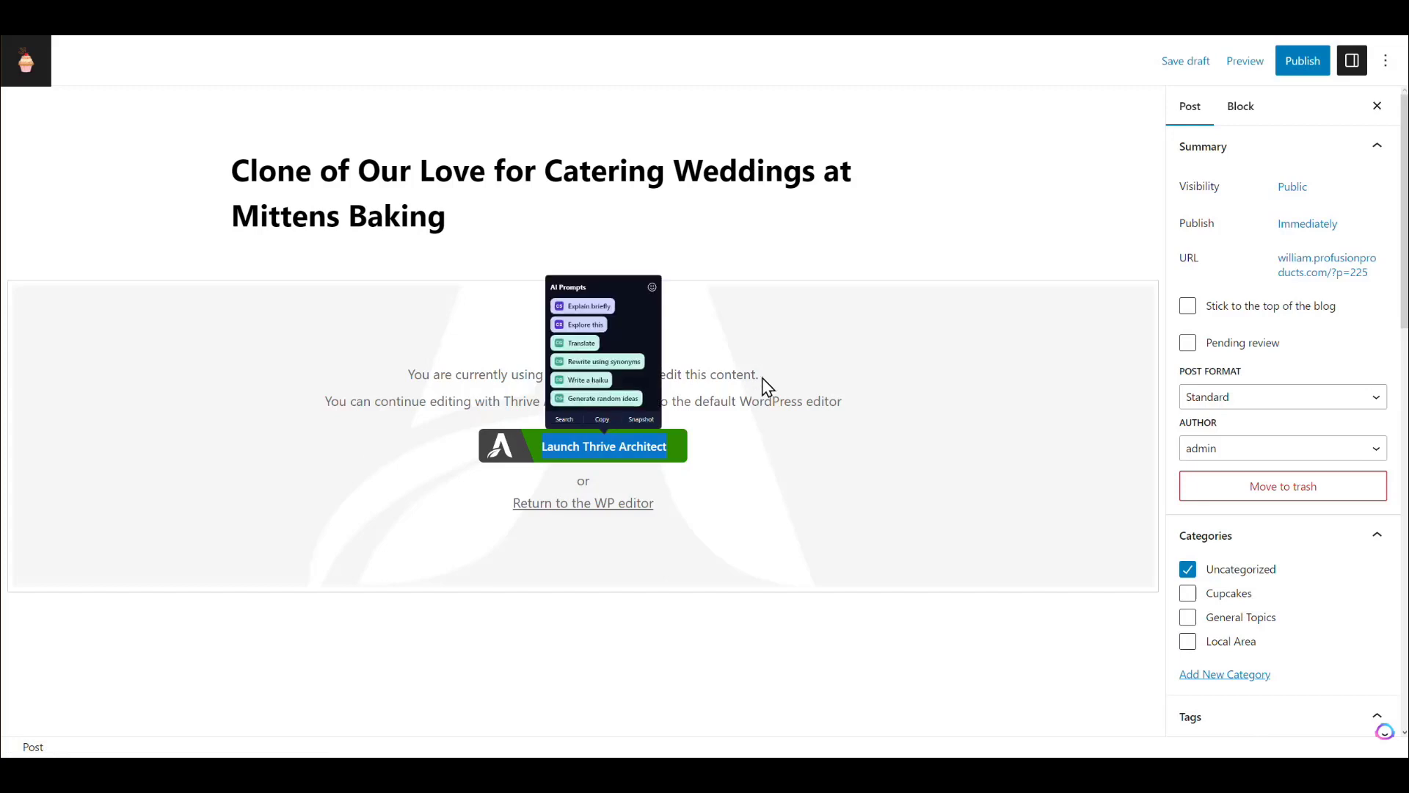
# Assign the cloned post to the categories Cupcakes, General Topics and Local Area instead of Uncategorized
pyautogui.doubleClick(430, 219)
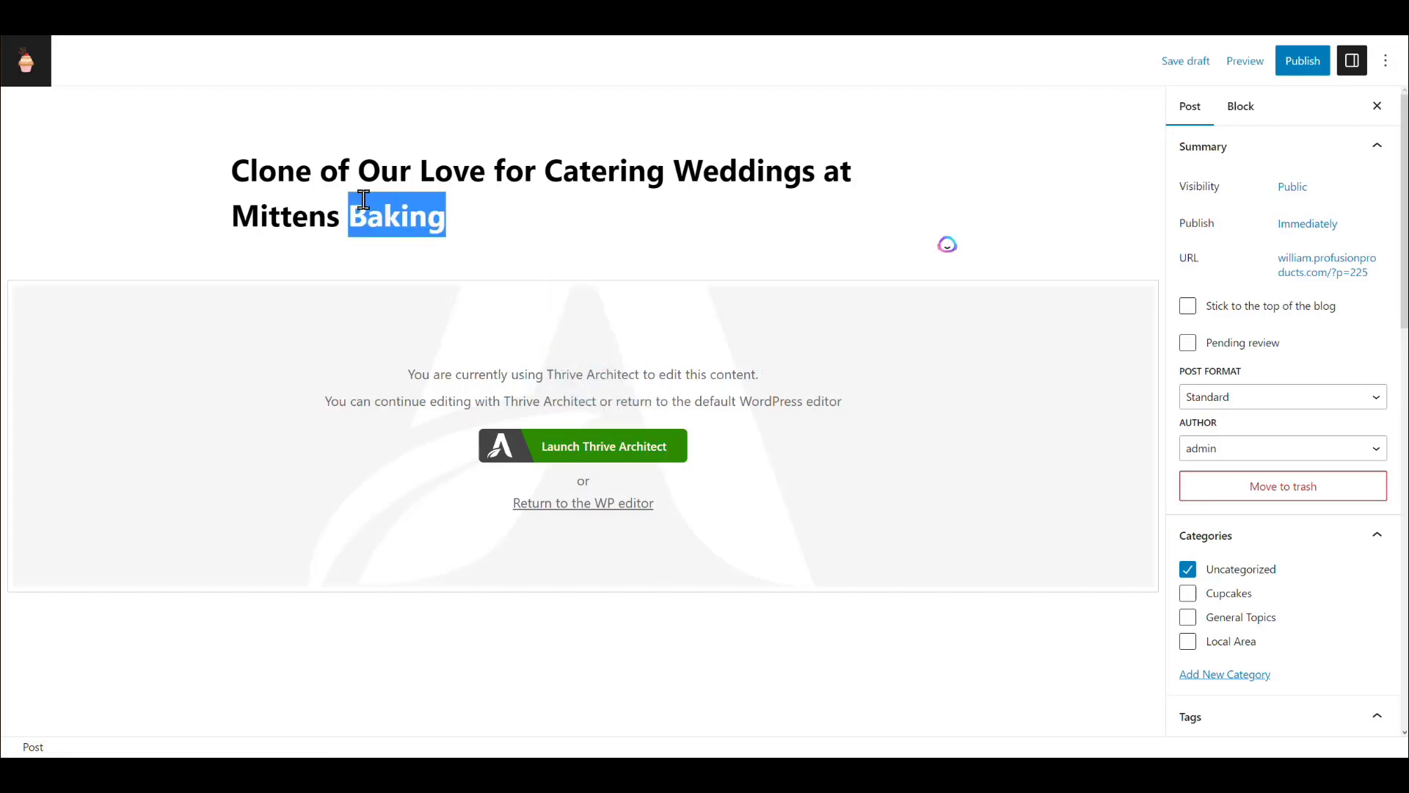
pyautogui.tripleClick(286, 175)
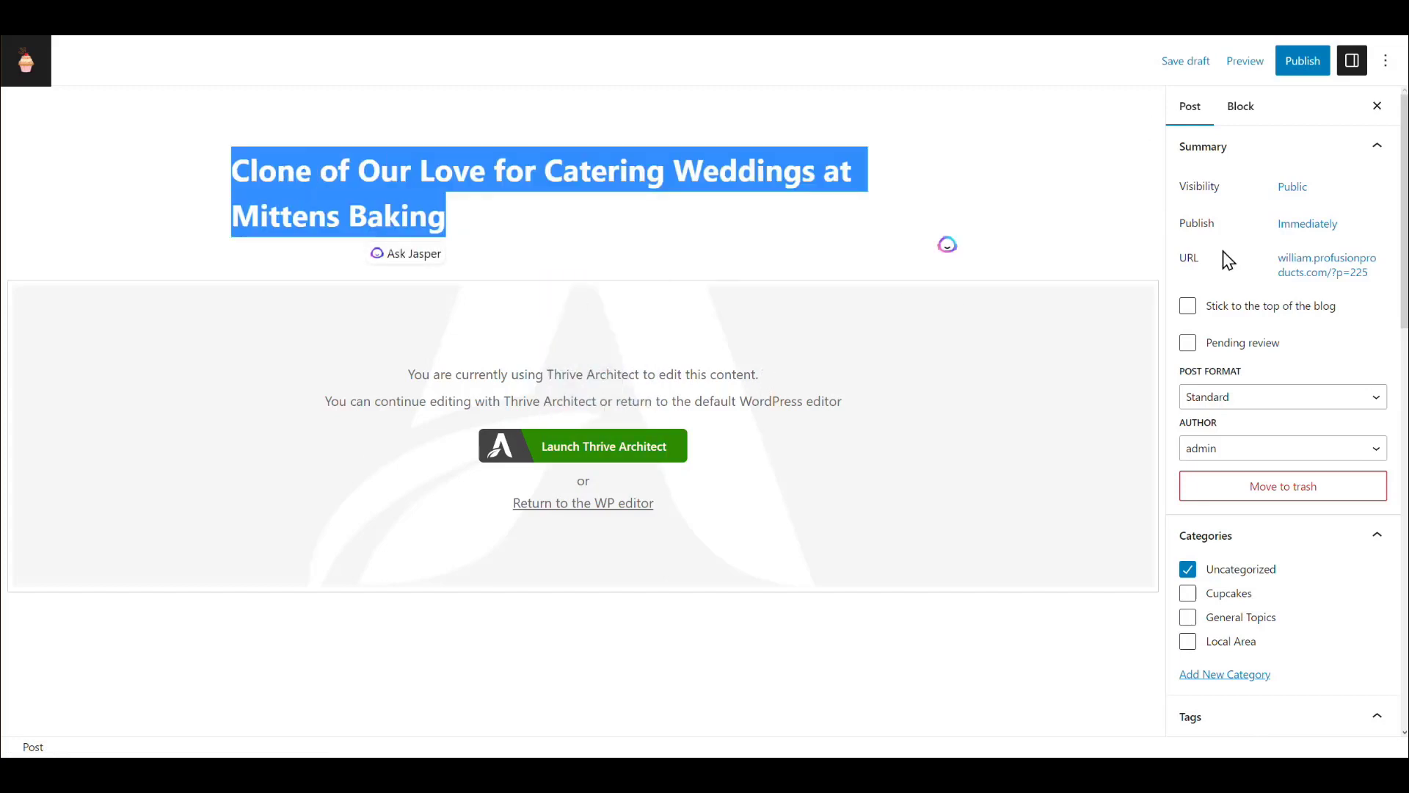
pyautogui.scroll(-2, 1204, 440)
pyautogui.click(1188, 457)
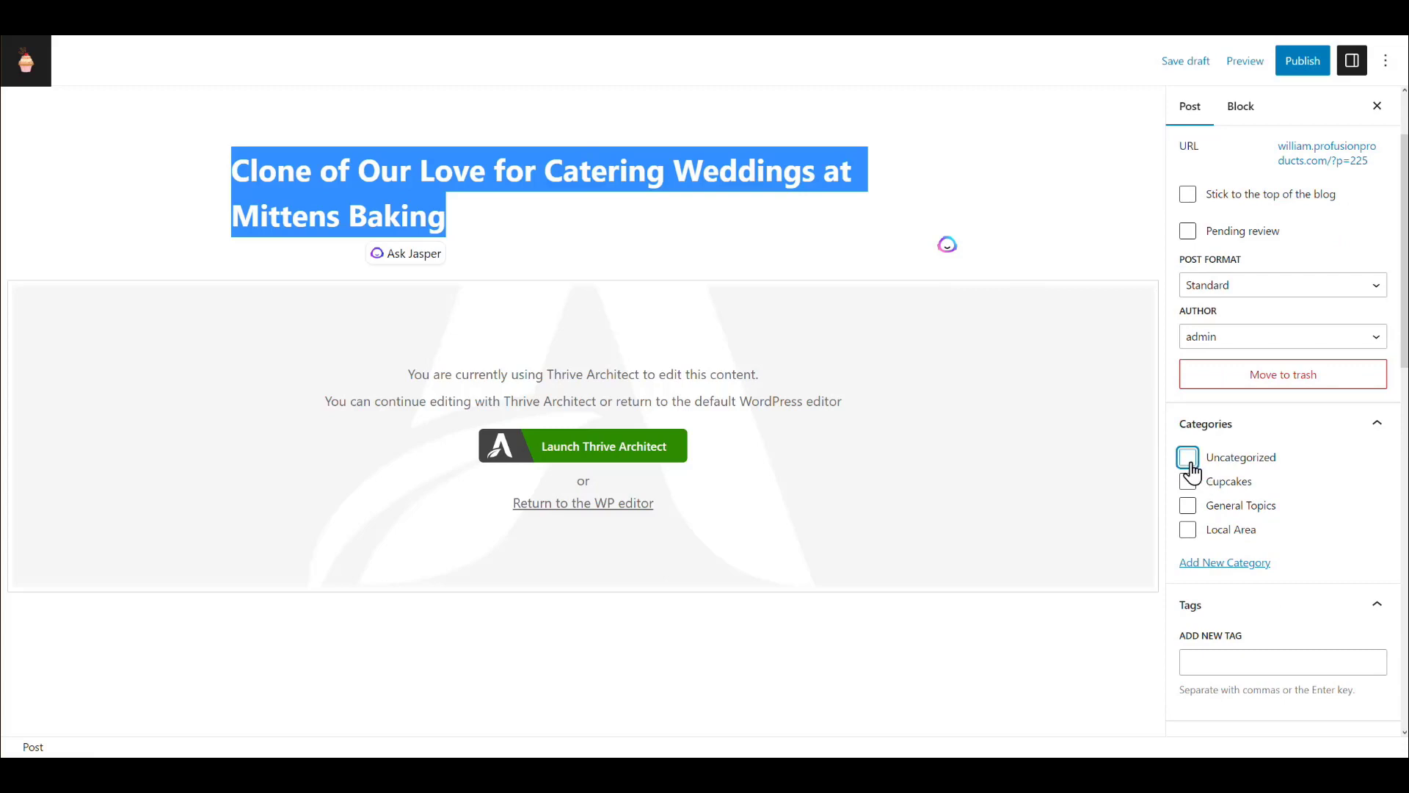
pyautogui.click(1189, 482)
pyautogui.click(1188, 508)
pyautogui.click(1188, 530)
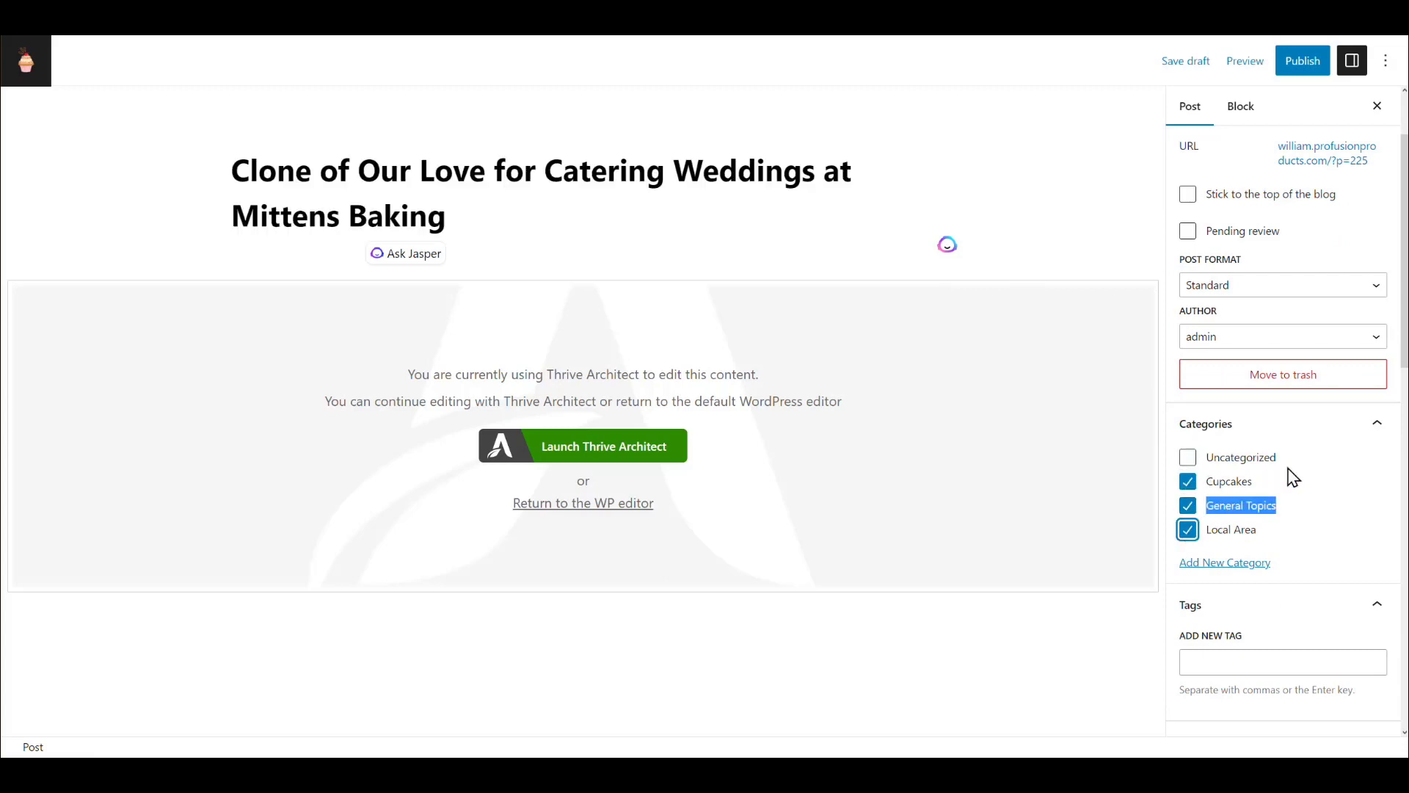
# Check the clone's featured image and excerpt settings and open the post in Thrive Architect
pyautogui.scroll(-5, 1314, 440)
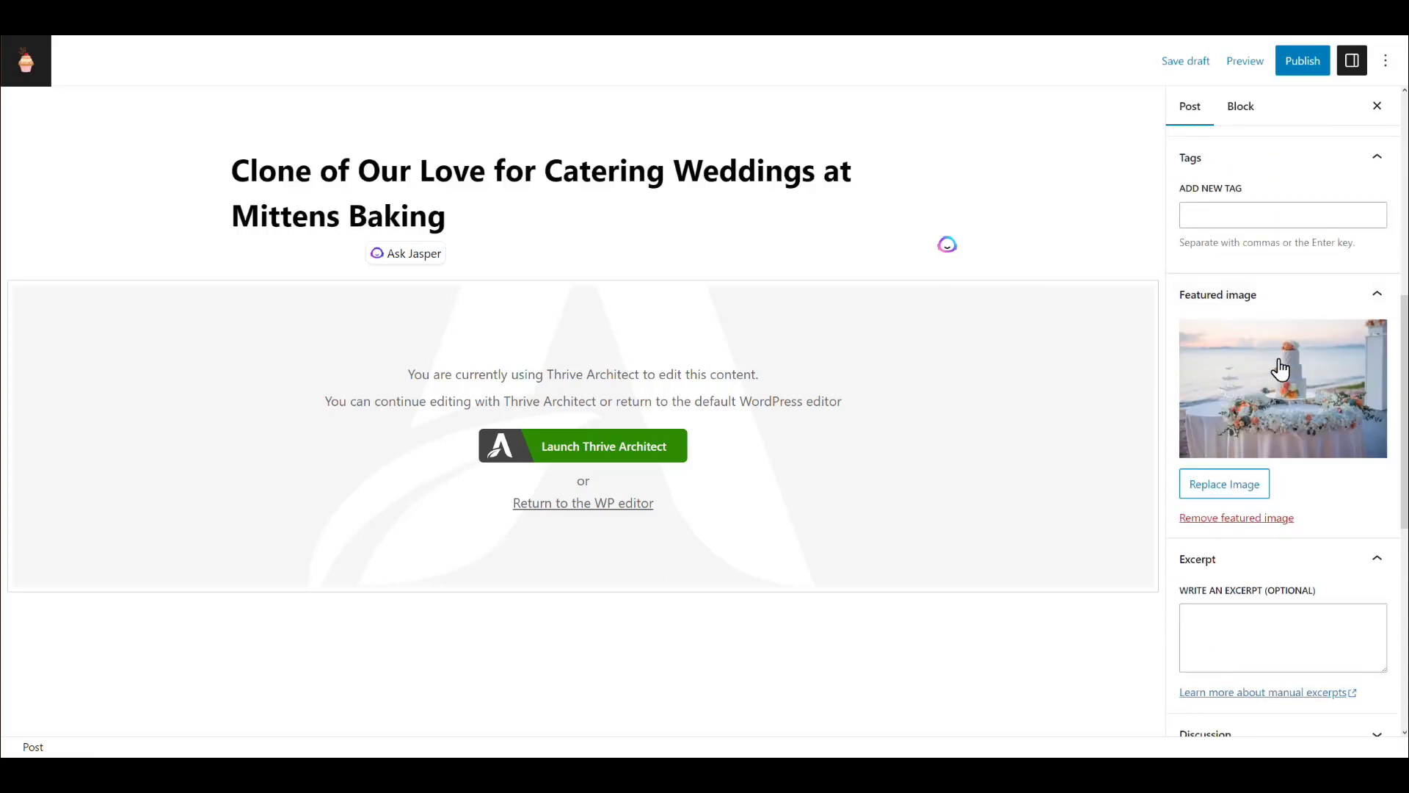
pyautogui.scroll(-4, 1266, 470)
pyautogui.click(1244, 347)
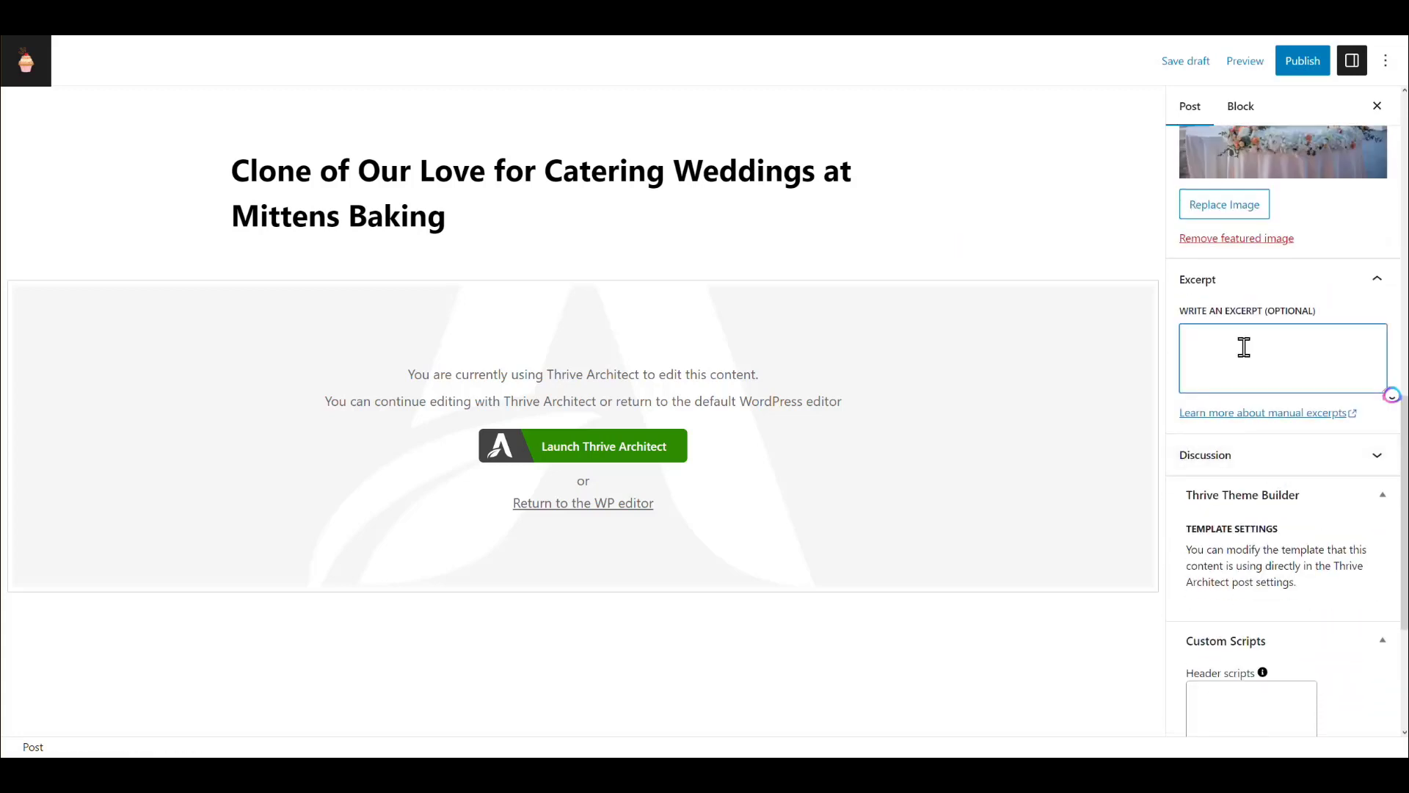
pyautogui.click(586, 445)
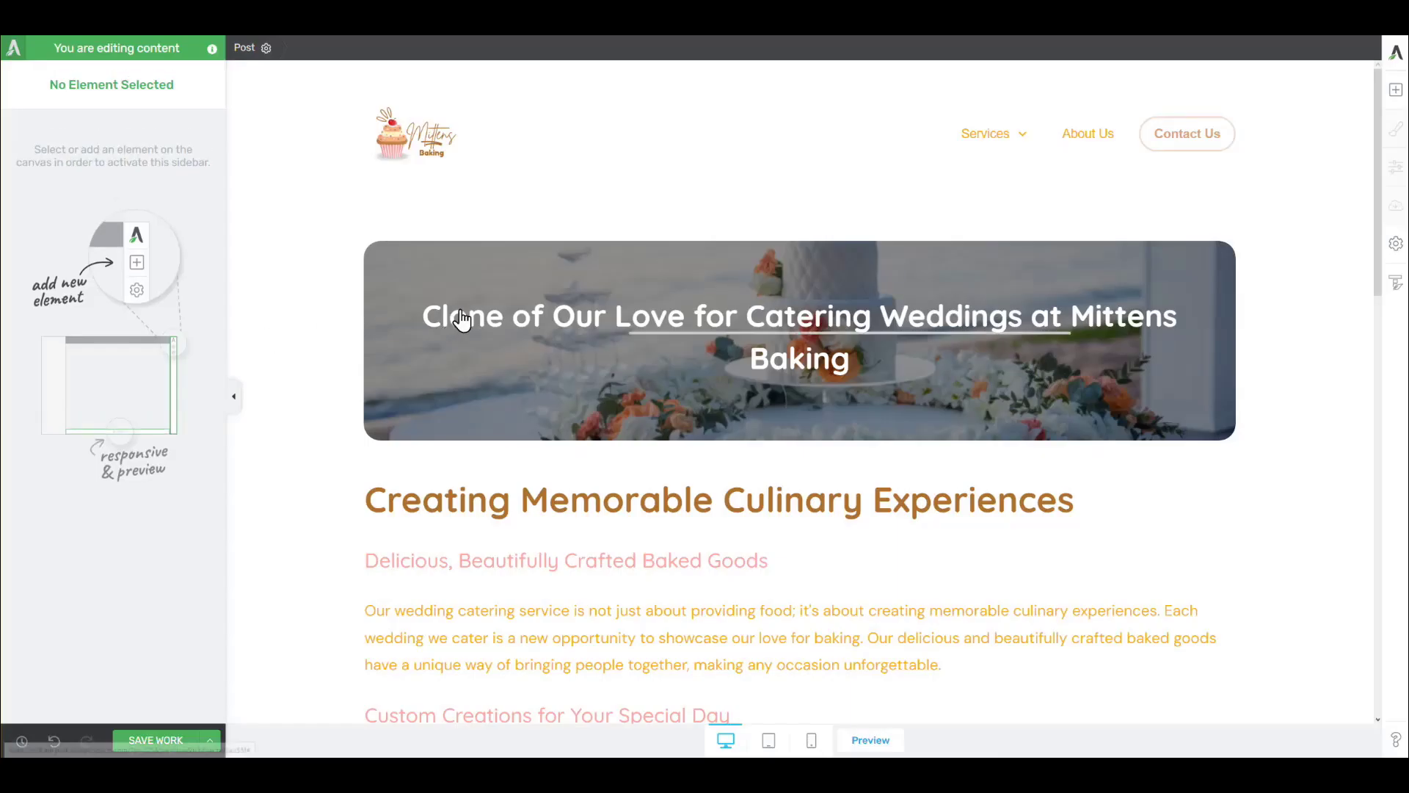
# Examine the cloned wedding post's headings, paragraphs and cake image to see which content can be replaced
pyautogui.scroll(-2, 325, 337)
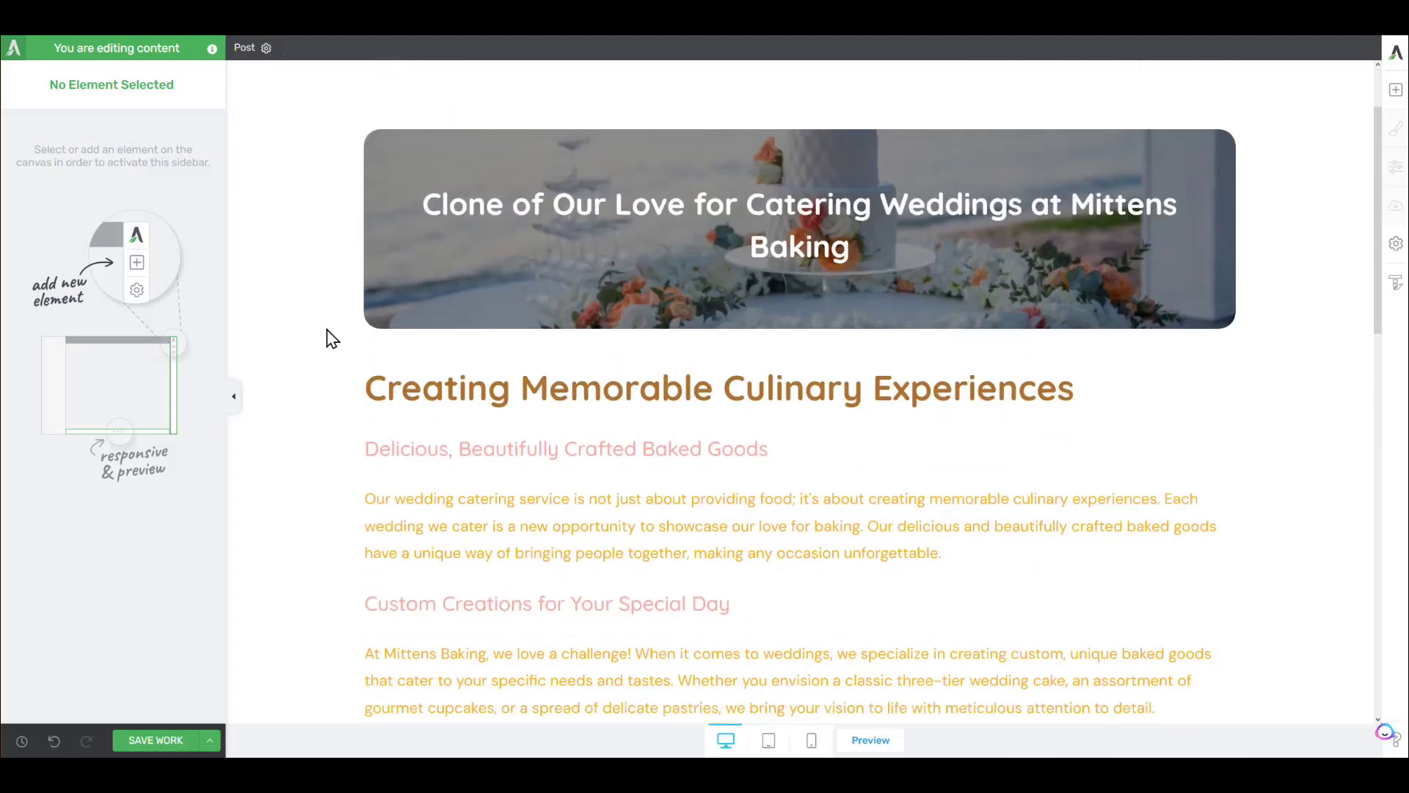
pyautogui.scroll(-3, 328, 331)
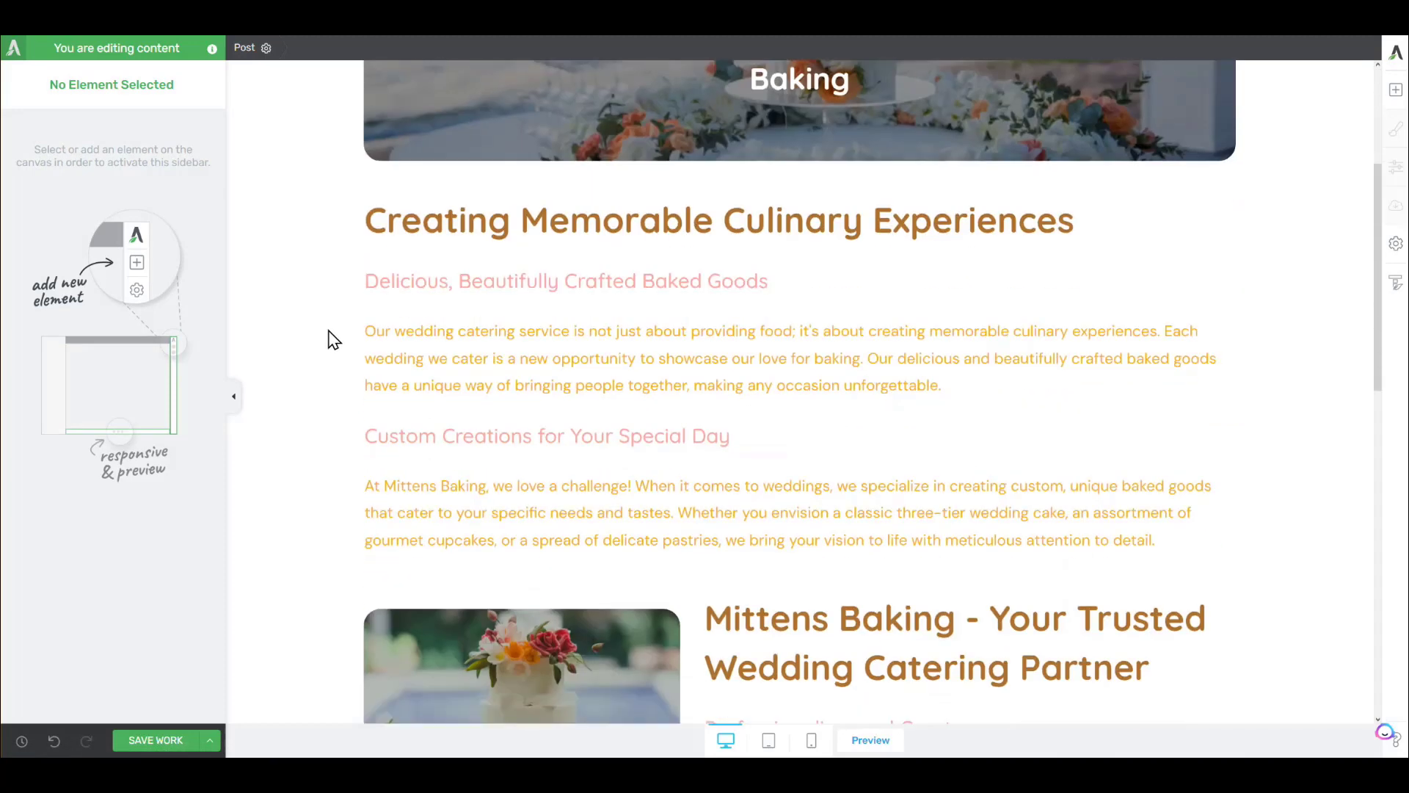
pyautogui.tripleClick(413, 226)
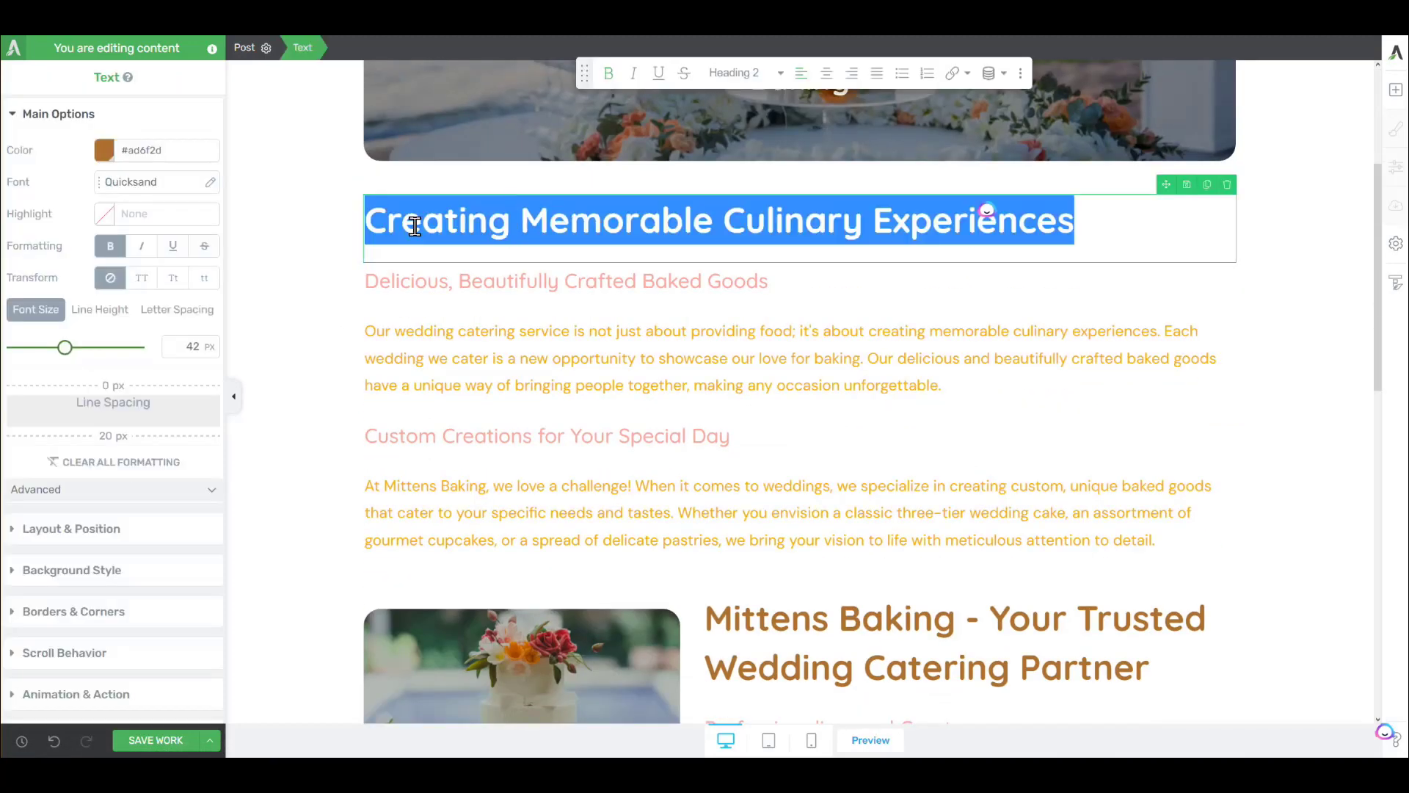
pyautogui.tripleClick(425, 279)
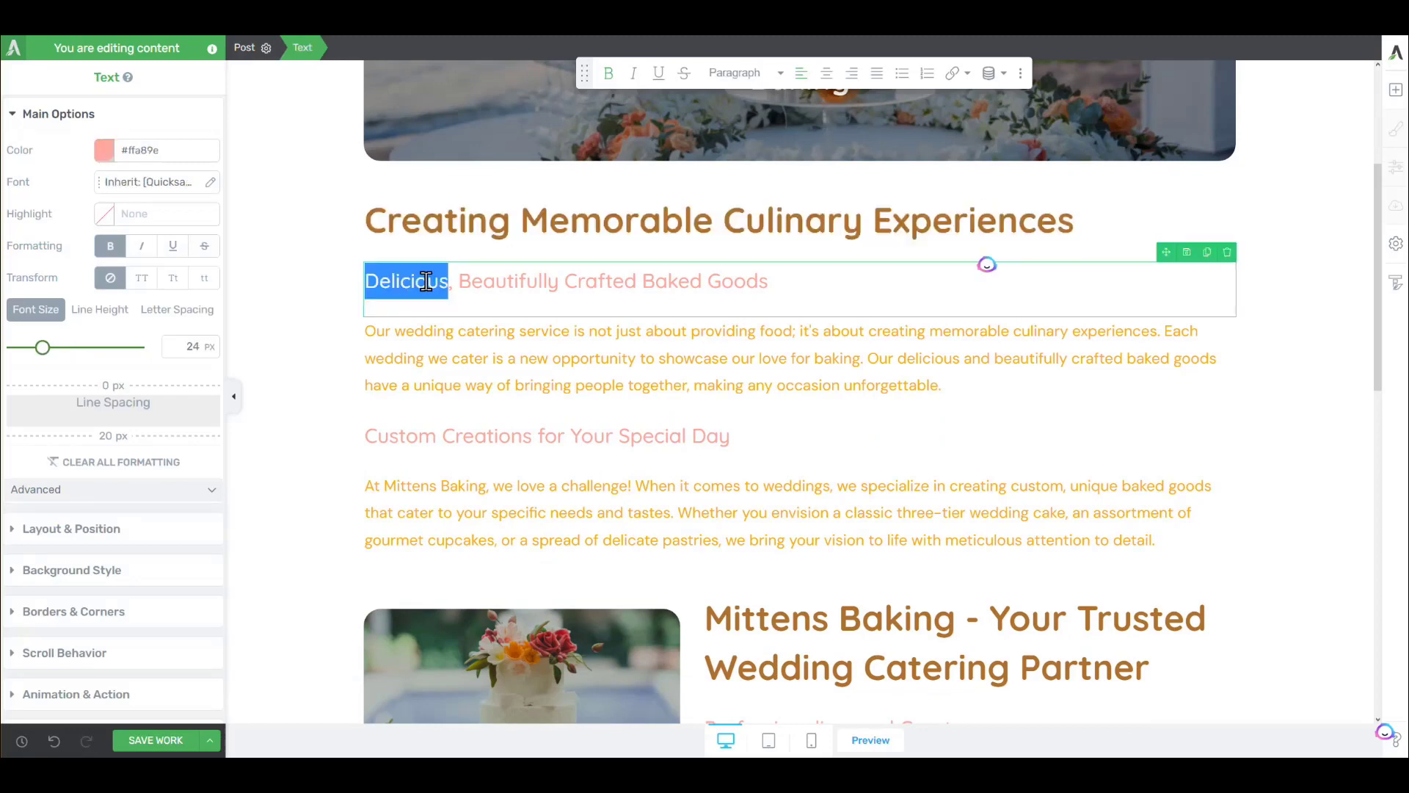
pyautogui.tripleClick(472, 364)
pyautogui.scroll(-5, 455, 378)
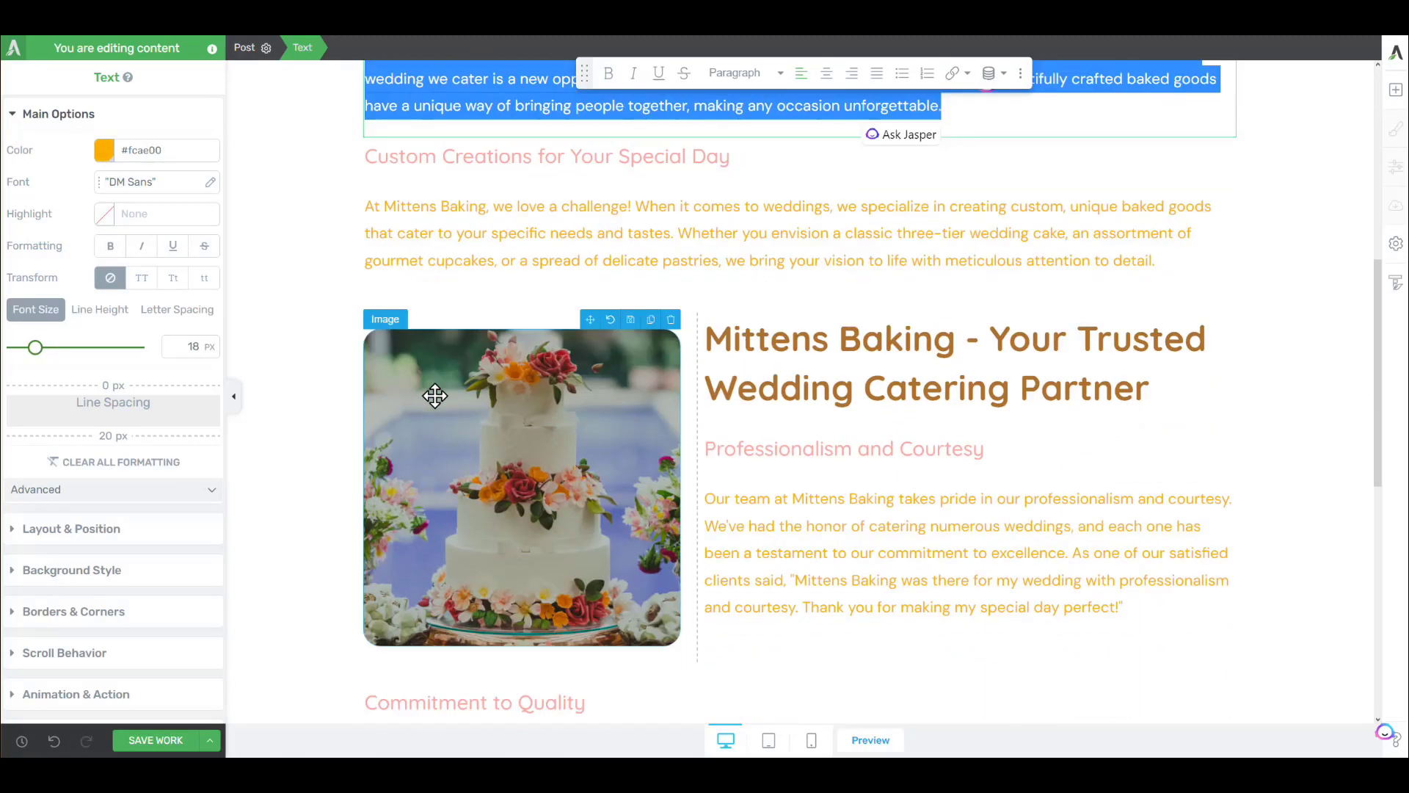
pyautogui.scroll(-1, 477, 400)
pyautogui.scroll(-6, 604, 557)
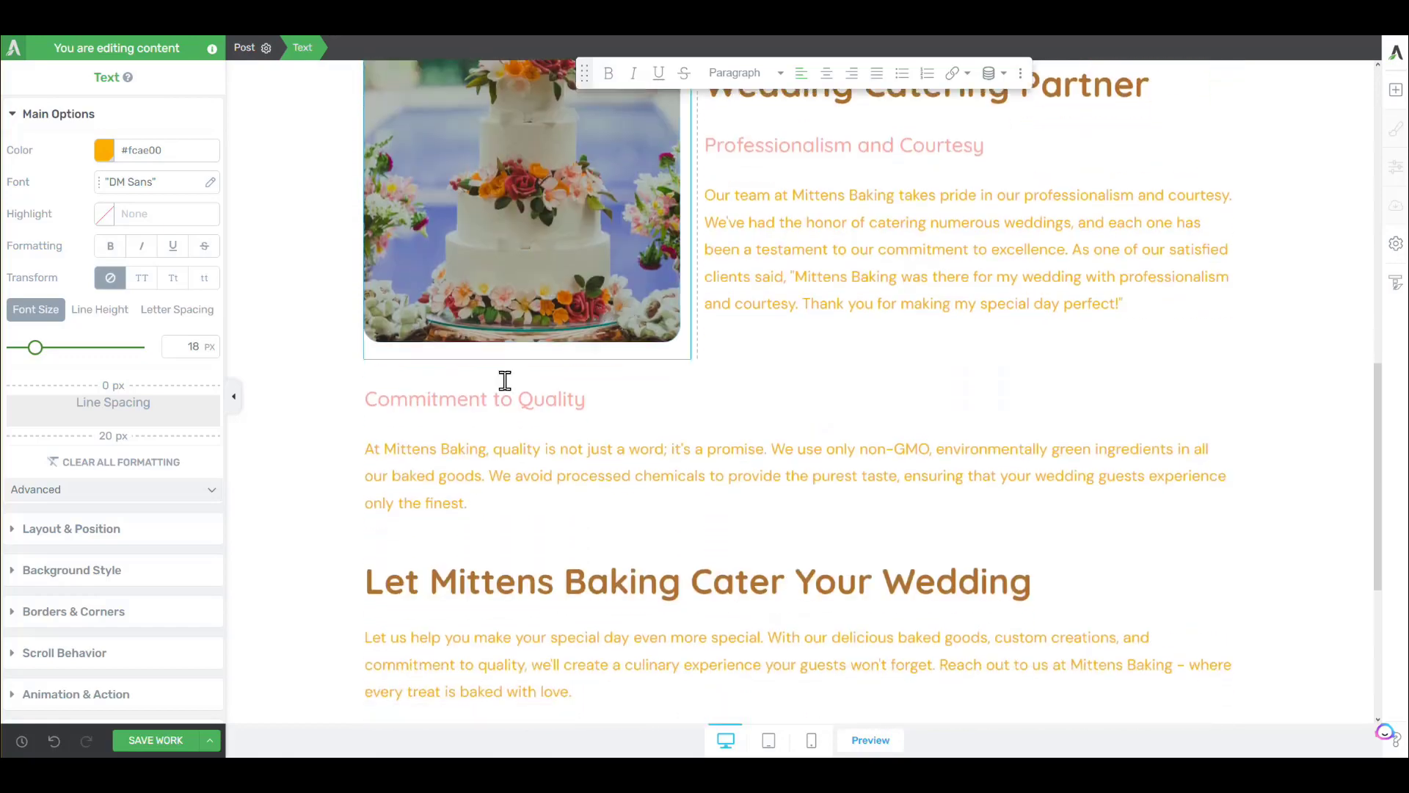
pyautogui.scroll(10, 338, 411)
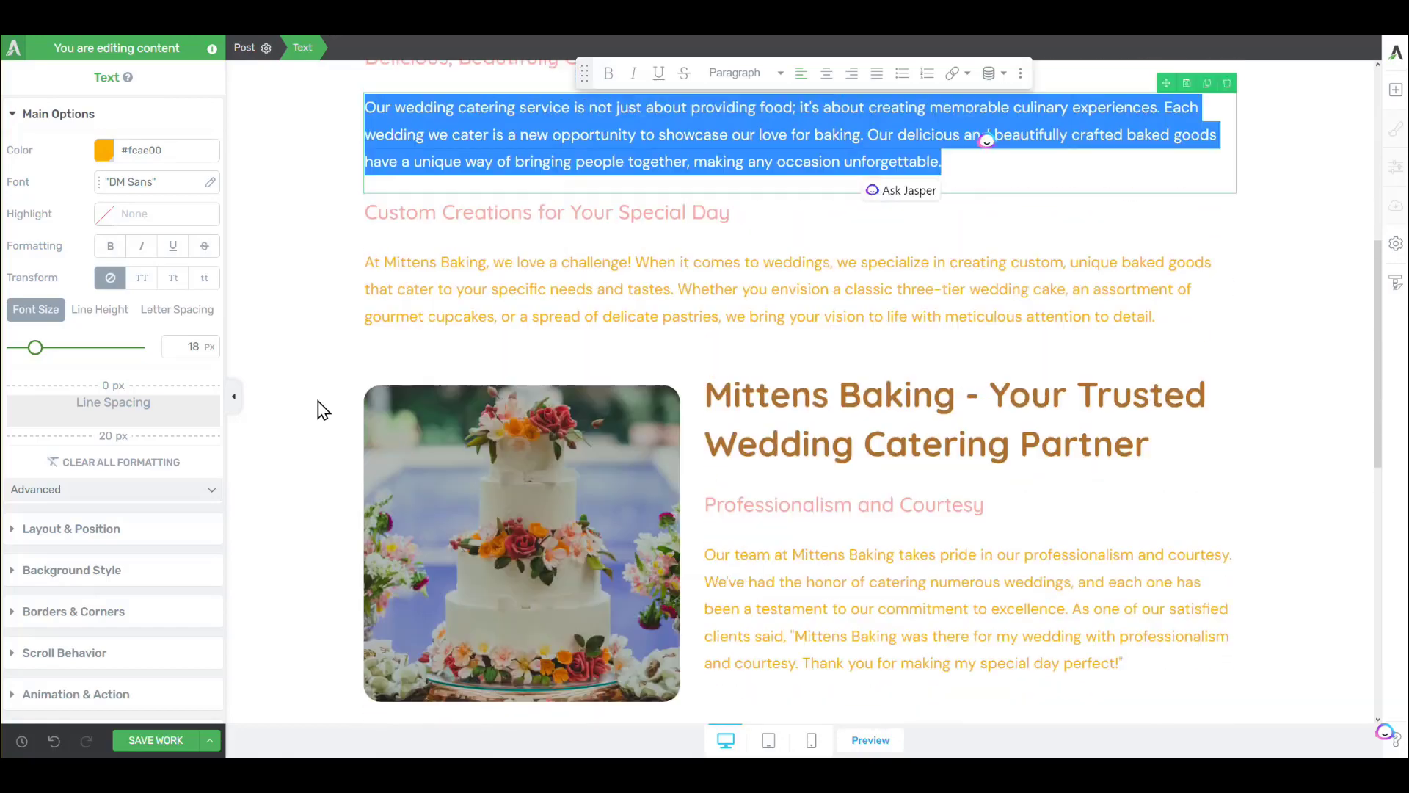
pyautogui.click(418, 169)
pyautogui.scroll(3, 356, 230)
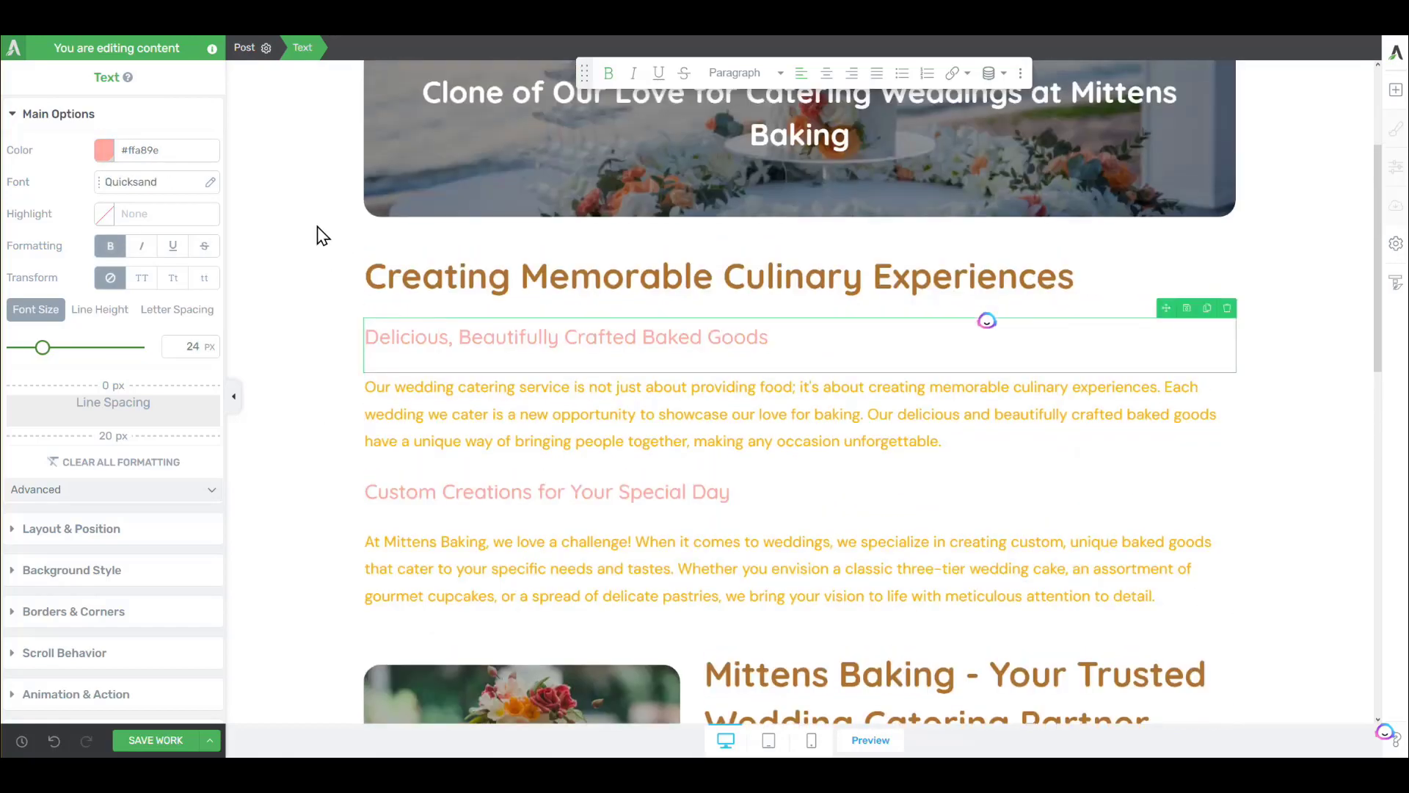